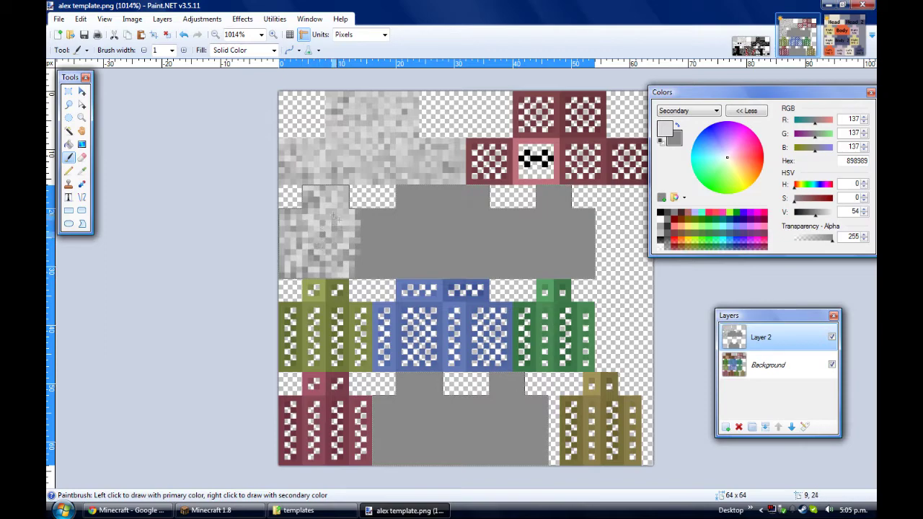
# Render clouds over the selected body, arm and leg areas of the template with scale 1000 and roughness 1.00
pyautogui.scroll(2, 436, 196)
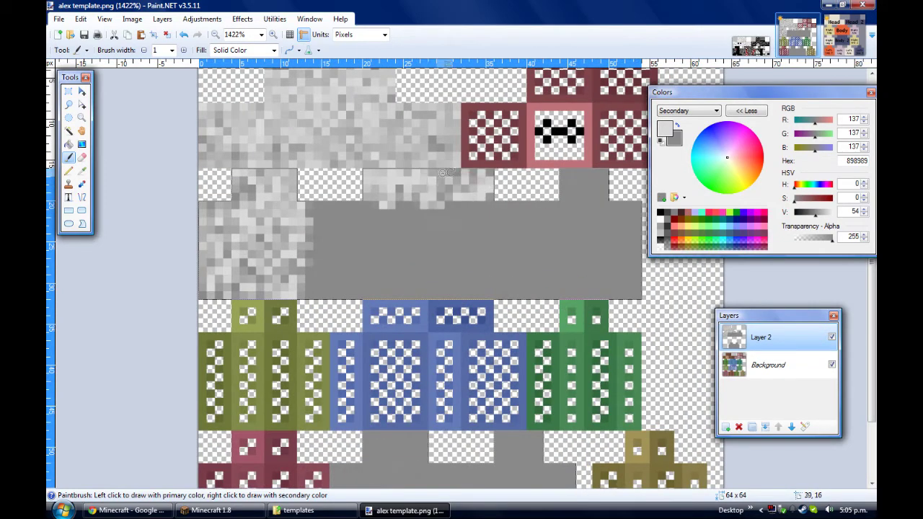
pyautogui.click(242, 19)
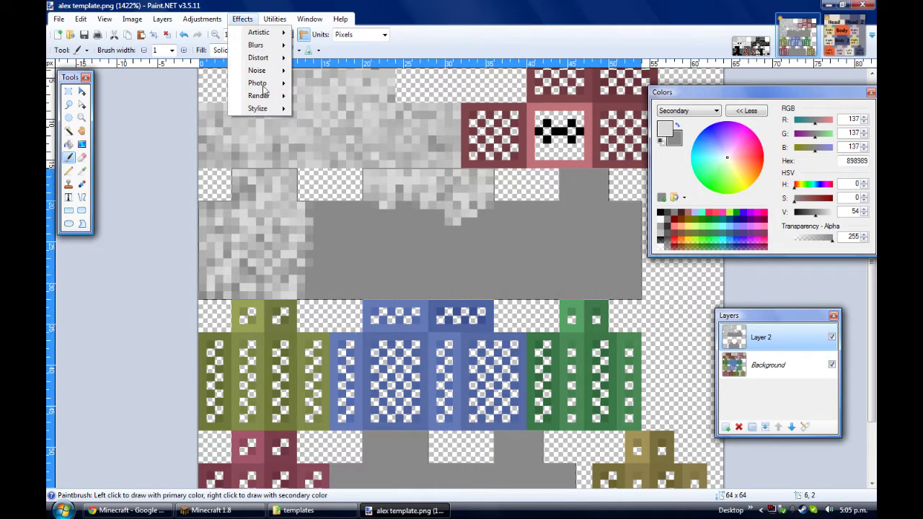
pyautogui.moveTo(266, 92)
pyautogui.click(332, 92)
pyautogui.moveTo(359, 354); pyautogui.dragTo(461, 349)
pyautogui.moveTo(391, 322); pyautogui.dragTo(461, 333)
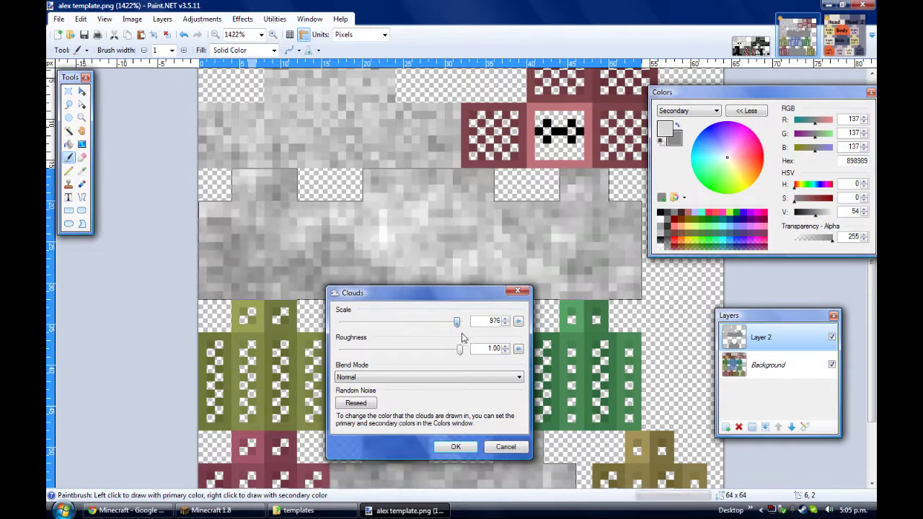
pyautogui.click(455, 446)
pyautogui.scroll(-2, 335, 258)
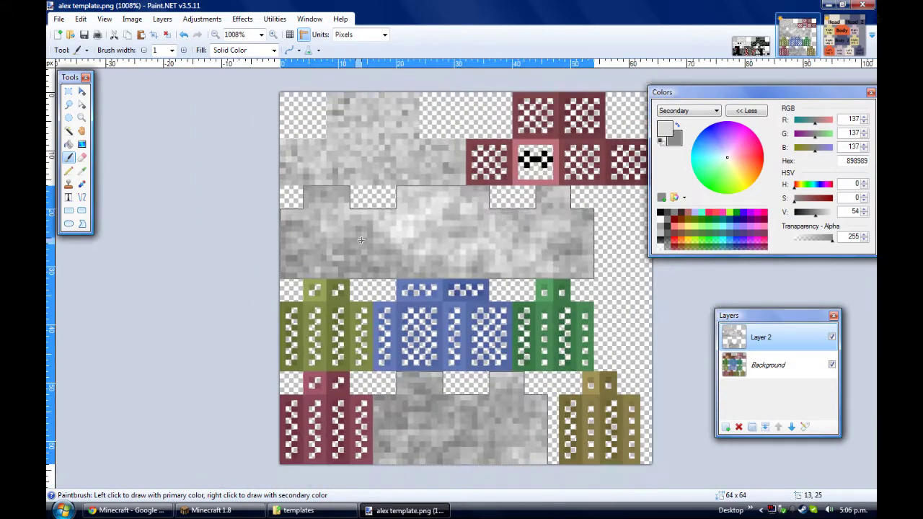
# Select the head areas of the template and render clouds over them with scale 1000 and roughness 1.00, ending deselected
pyautogui.press('s')
pyautogui.moveTo(281, 145); pyautogui.dragTo(462, 182)
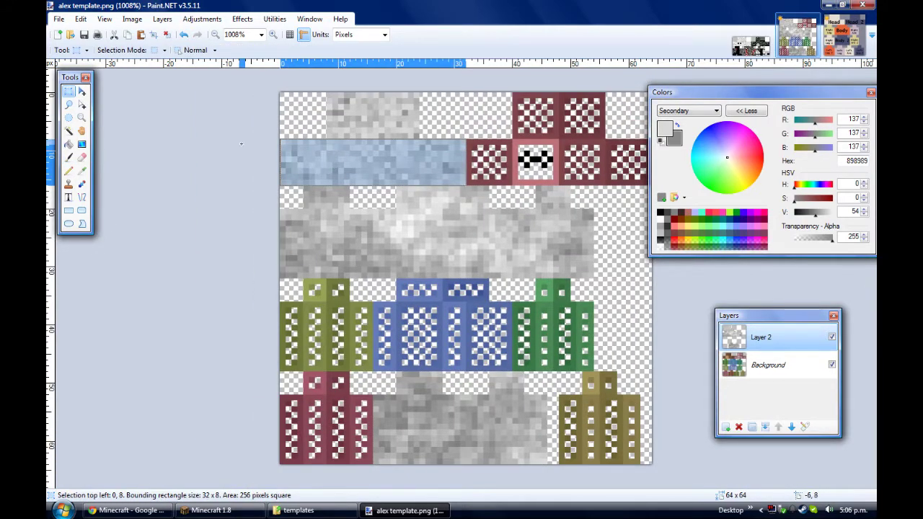
pyautogui.moveTo(372, 123); pyautogui.dragTo(418, 138)
pyautogui.click(242, 20)
pyautogui.moveTo(293, 112)
pyautogui.click(389, 113)
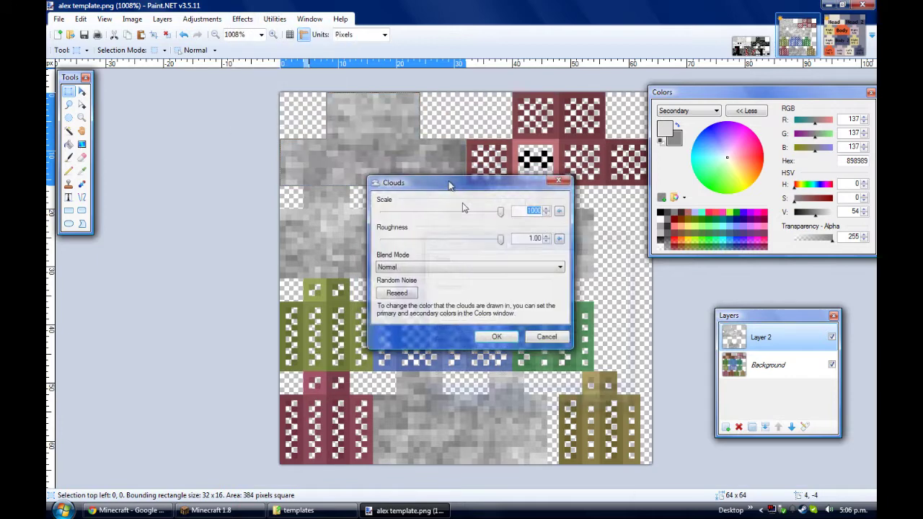
pyautogui.moveTo(452, 185); pyautogui.dragTo(534, 195)
pyautogui.click(577, 346)
pyautogui.hotkey('ctrl', 'd')
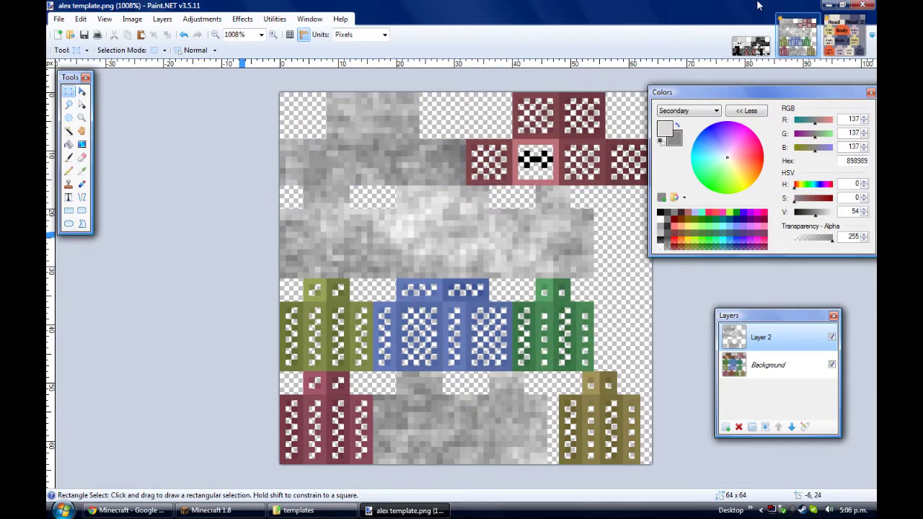
# Hide the colored Background layer of the template
pyautogui.click(831, 365)
pyautogui.click(58, 19)
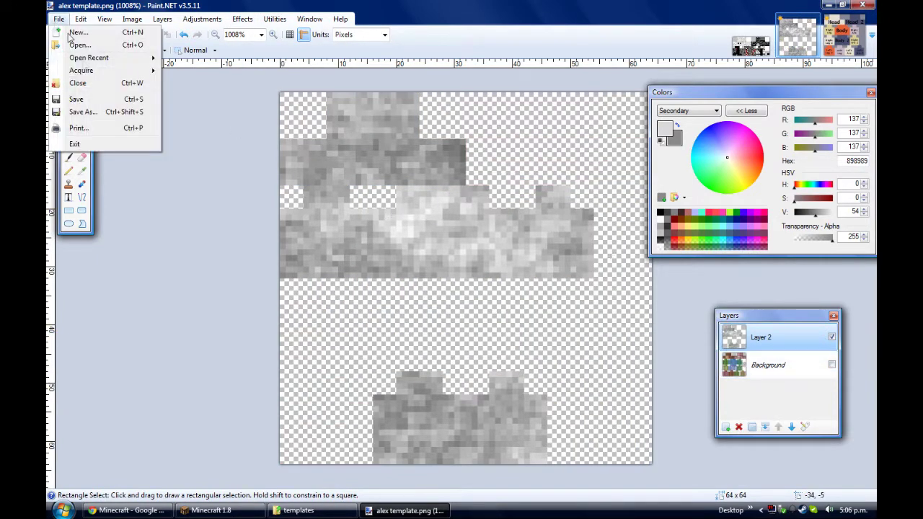
pyautogui.click(762, 372)
pyautogui.click(58, 19)
pyautogui.click(79, 31)
pyautogui.click(519, 322)
# Open alex template.png from the templates folder as a separate image
pyautogui.click(344, 508)
pyautogui.moveTo(414, 104)
pyautogui.mouseDown()
pyautogui.moveTo(466, 81)
pyautogui.moveTo(720, 45)
pyautogui.mouseUp()
pyautogui.click(410, 237)
# Try to copy the whole active layer from the textured template into the newly opened image
pyautogui.click(750, 36)
pyautogui.hotkey('ctrl', 'a')
pyautogui.hotkey('ctrl', 'c')
pyautogui.click(843, 36)
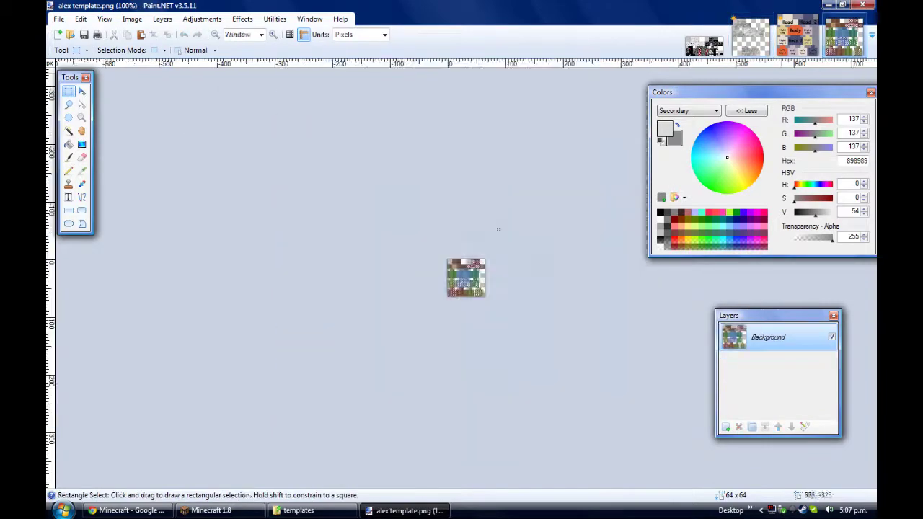
pyautogui.scroll(8, 503, 268)
pyautogui.hotkey('ctrl', 'v')
pyautogui.click(832, 339)
pyautogui.click(832, 339)
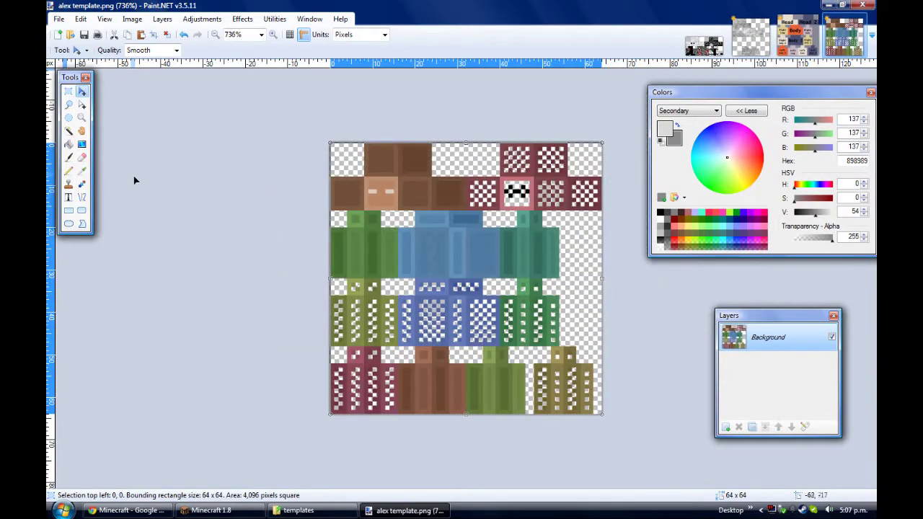
# Clear the newly opened image, paste the gray texture of Layer 2 into it and deselect
pyautogui.press('Delete')
pyautogui.click(751, 37)
pyautogui.click(763, 341)
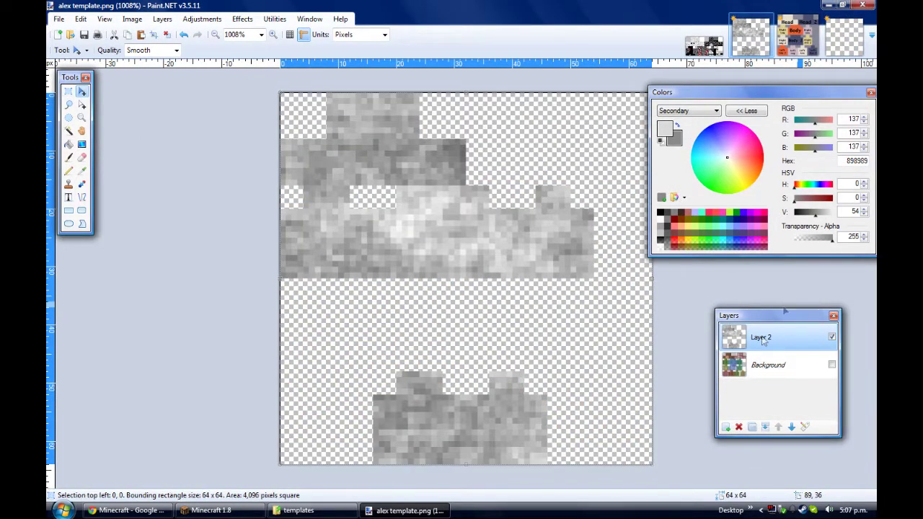
pyautogui.click(843, 36)
pyautogui.hotkey('ctrl', 'v')
pyautogui.click(68, 91)
pyautogui.click(136, 137)
# Save the flat texture image as thedudxo v2.png in the thedudxo skins folder
pyautogui.click(59, 20)
pyautogui.click(78, 113)
pyautogui.click(285, 99)
pyautogui.doubleClick(190, 171)
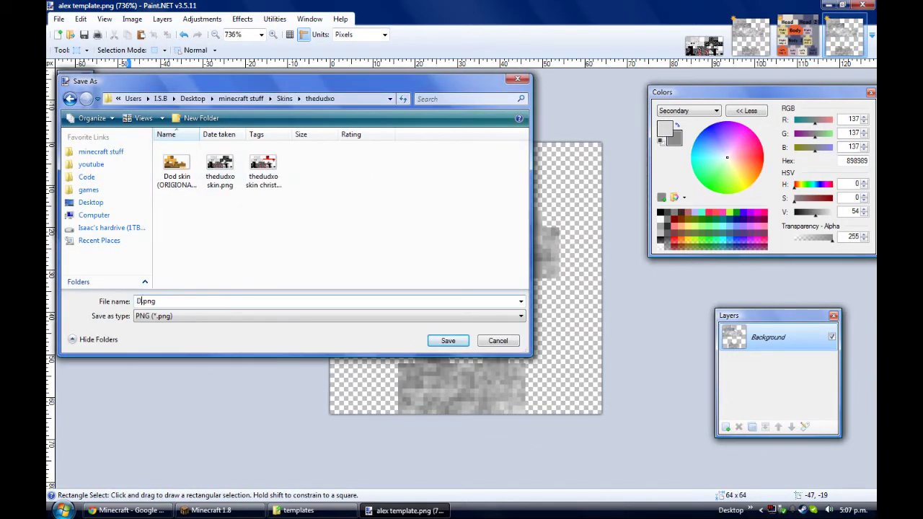
pyautogui.click(446, 346)
pyautogui.click(808, 493)
# On the Minecraft profile page, select the Alex player model and choose thedudxo v2.png as the skin file
pyautogui.click(127, 510)
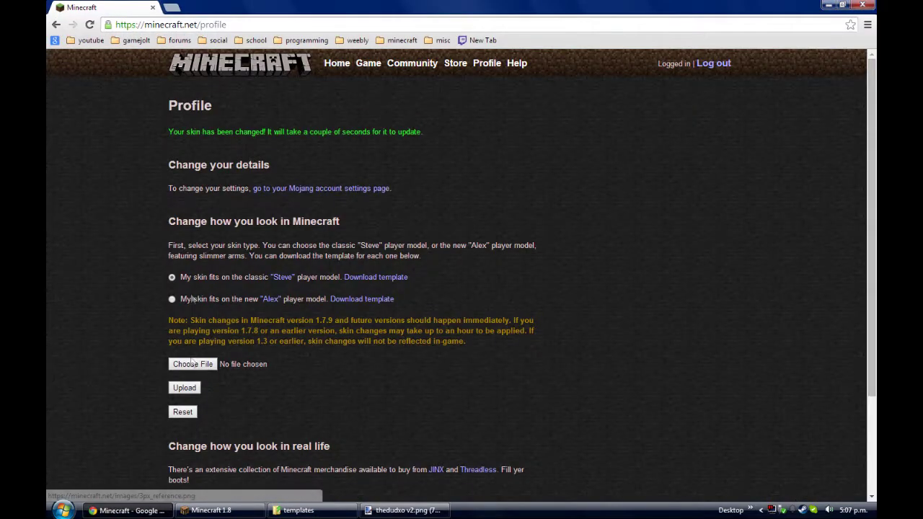
pyautogui.click(171, 298)
pyautogui.click(192, 364)
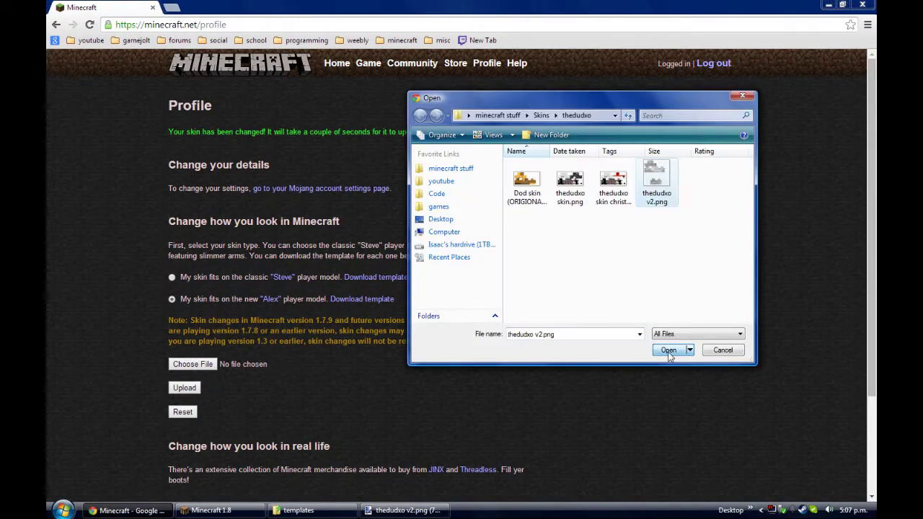
pyautogui.click(668, 350)
# Switch to Minecraft and load the duds playground world to check the character's skin
pyautogui.click(211, 510)
pyautogui.click(459, 235)
pyautogui.click(425, 102)
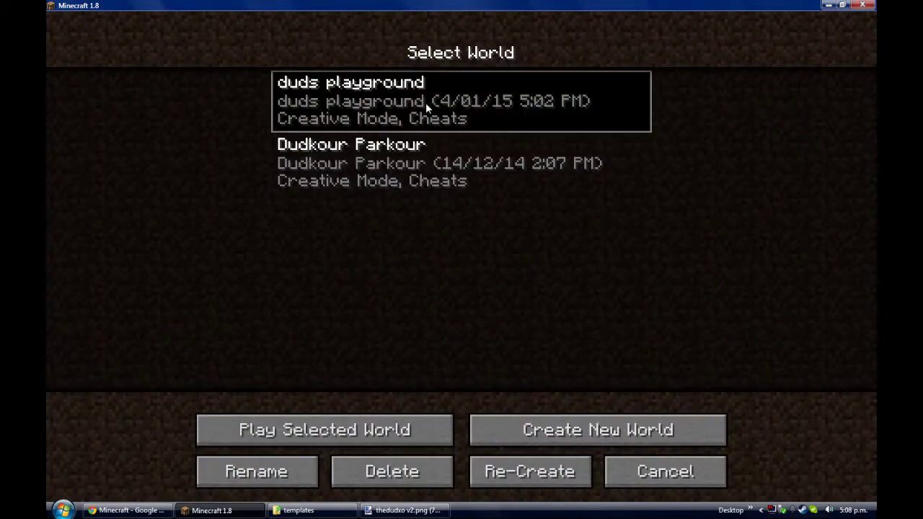
pyautogui.doubleClick(425, 102)
pyautogui.press('Escape')
pyautogui.hotkey('alt', 'Tab')
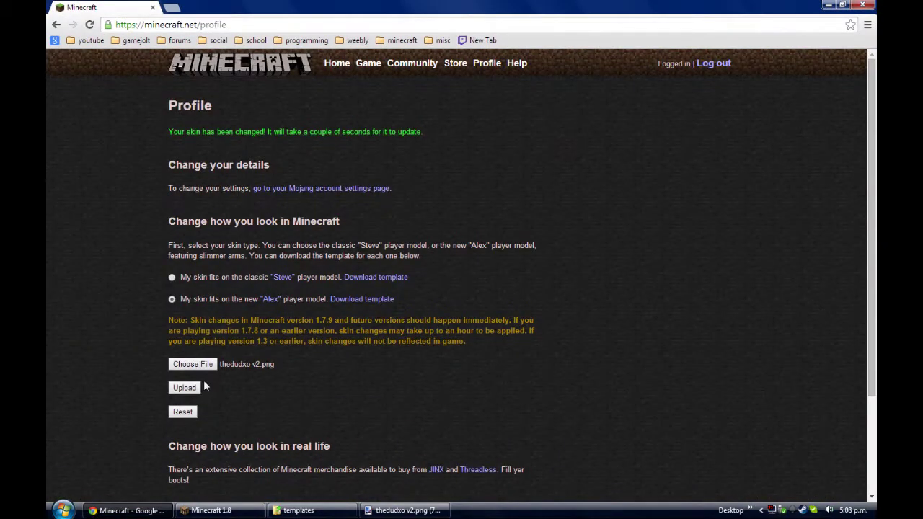
pyautogui.click(210, 510)
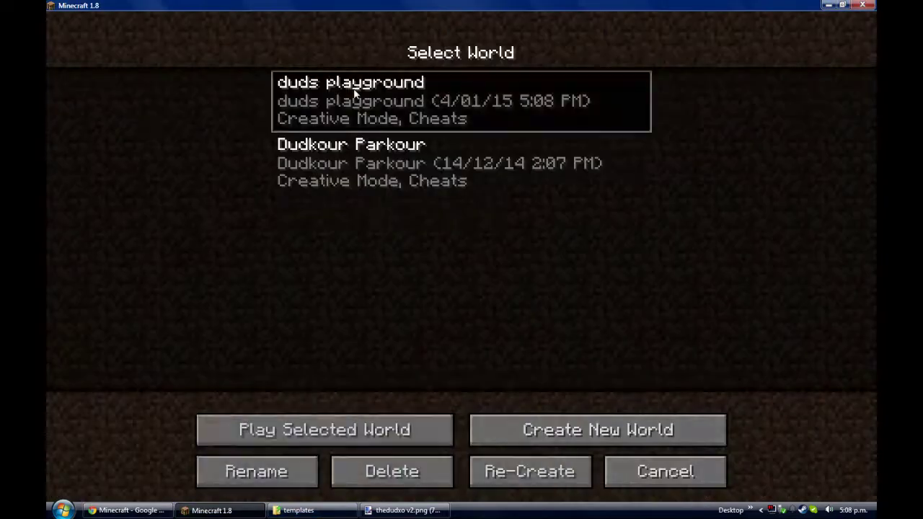
pyautogui.click(303, 428)
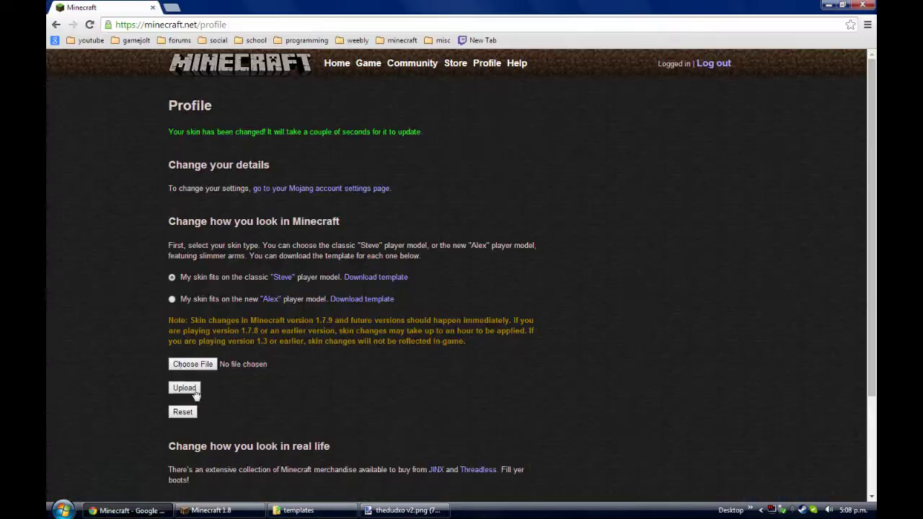
# Submit the skin upload on the profile page, and join the anz server to view the character in third person
pyautogui.click(193, 391)
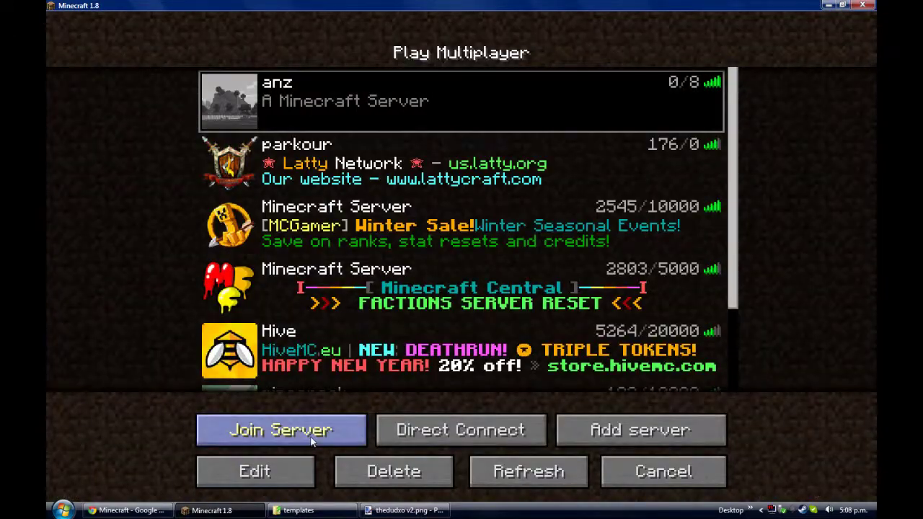
pyautogui.click(310, 435)
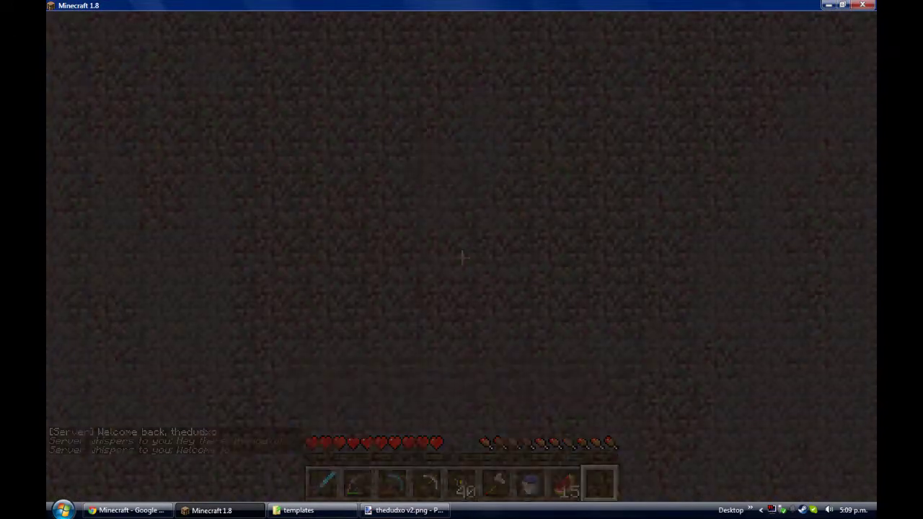
pyautogui.press('F5')
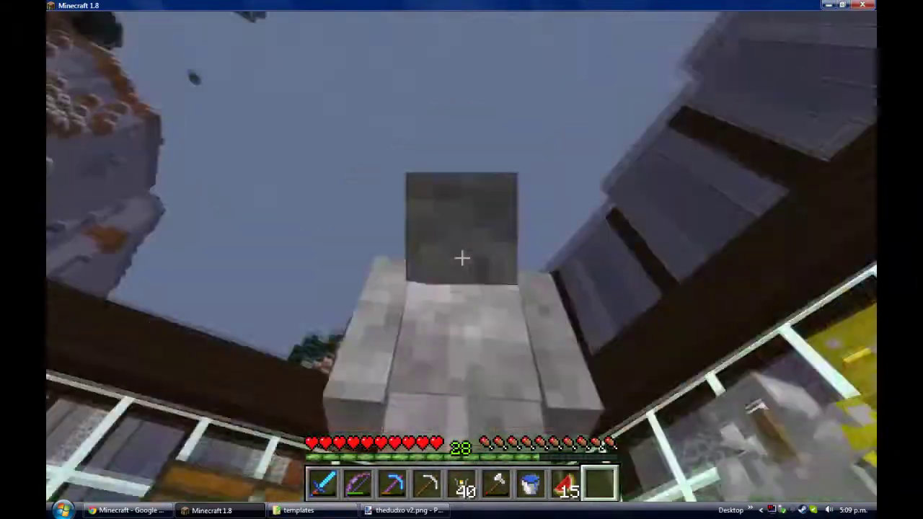
pyautogui.press('Escape')
# Switch to Paint.NET and select all gray textured areas of the skin with the Magic Wand
pyautogui.hotkey('alt', 'Tab')
pyautogui.click(436, 259)
pyautogui.keyDown('ctrl'); pyautogui.click(462, 389); pyautogui.keyUp('ctrl')
# Try rendering clouds over the selected skin areas with scale 388 and roughness 1.00
pyautogui.click(214, 20)
pyautogui.moveTo(165, 21)
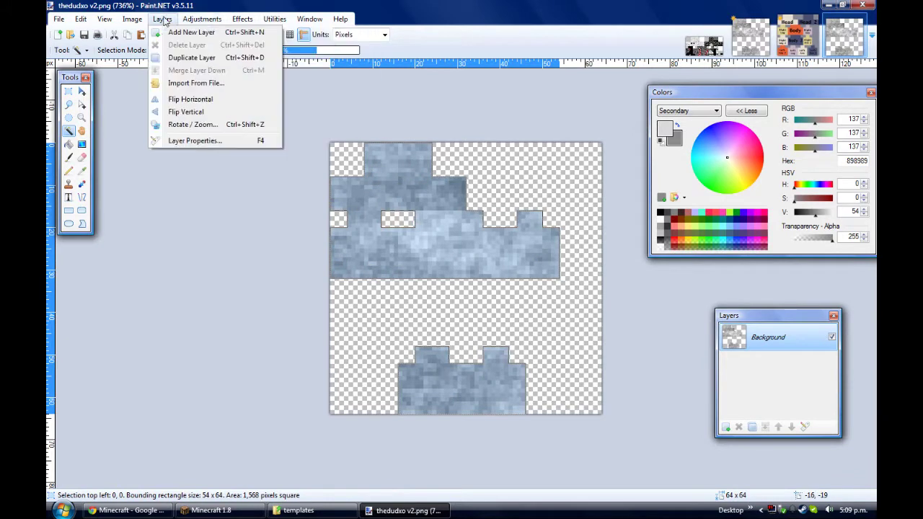
pyautogui.moveTo(242, 19)
pyautogui.moveTo(260, 111)
pyautogui.click(372, 111)
pyautogui.moveTo(204, 124); pyautogui.dragTo(132, 124)
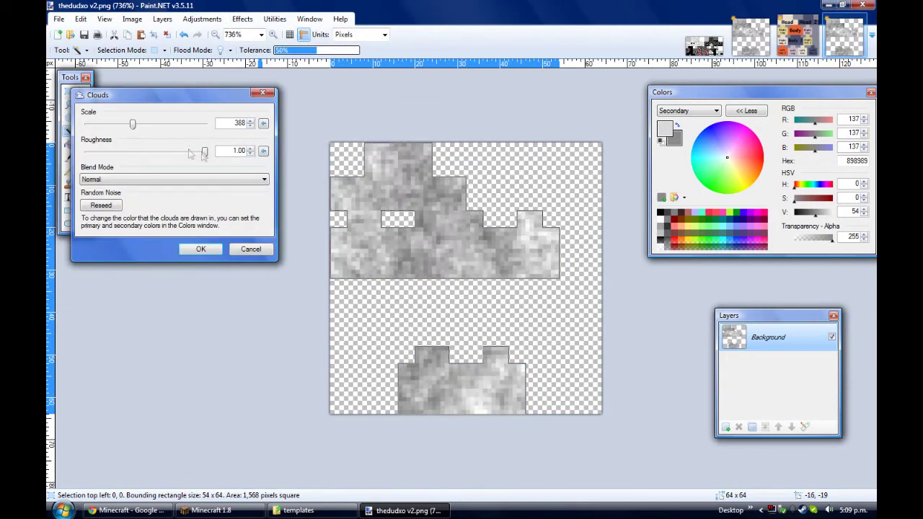
pyautogui.moveTo(166, 155); pyautogui.dragTo(206, 151)
pyautogui.click(200, 249)
pyautogui.press('b')
pyautogui.hotkey('ctrl', 'd')
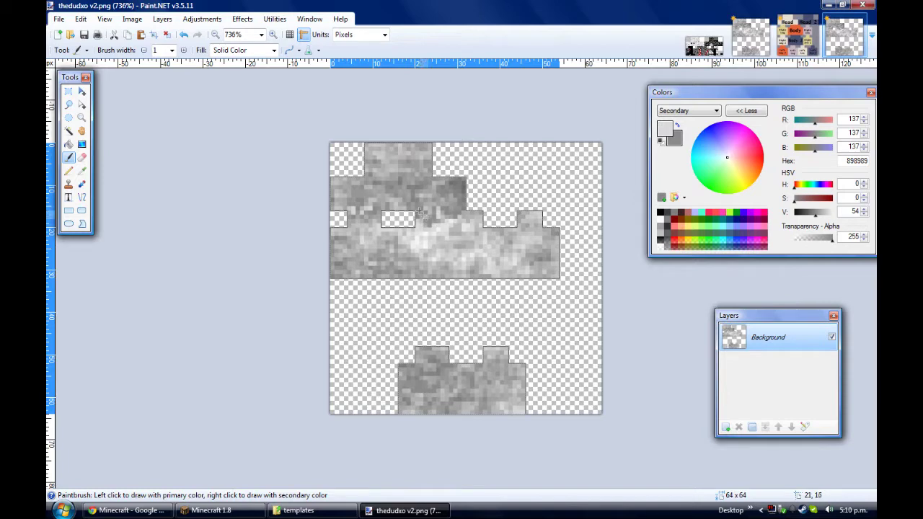
# Render clouds over the selected skin areas with scale 897, roughness 1.00 and reseeded noise in Normal blend mode
pyautogui.click(241, 23)
pyautogui.moveTo(254, 116)
pyautogui.click(396, 117)
pyautogui.moveTo(256, 338); pyautogui.dragTo(166, 165)
pyautogui.moveTo(212, 194)
pyautogui.mouseDown()
pyautogui.moveTo(185, 203)
pyautogui.moveTo(195, 195)
pyautogui.moveTo(204, 209)
pyautogui.mouseUp()
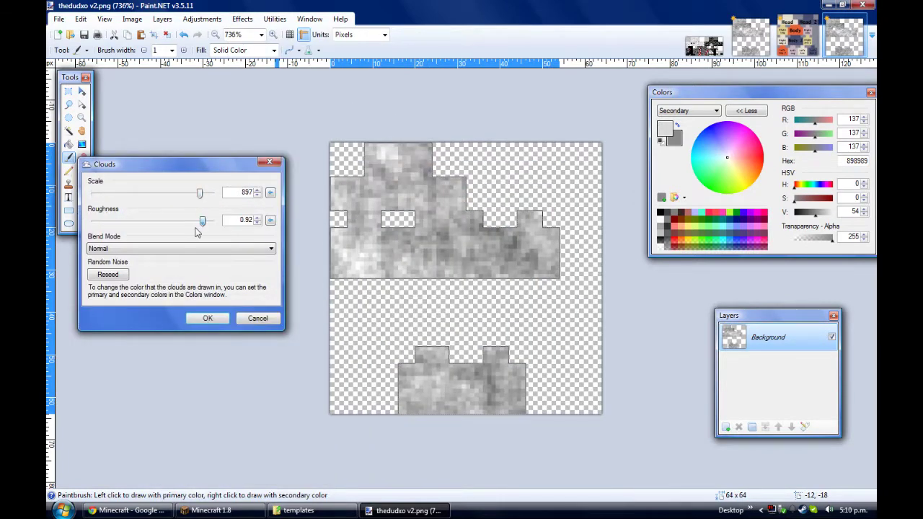
pyautogui.click(155, 248)
pyautogui.click(153, 249)
pyautogui.click(119, 275)
pyautogui.click(119, 274)
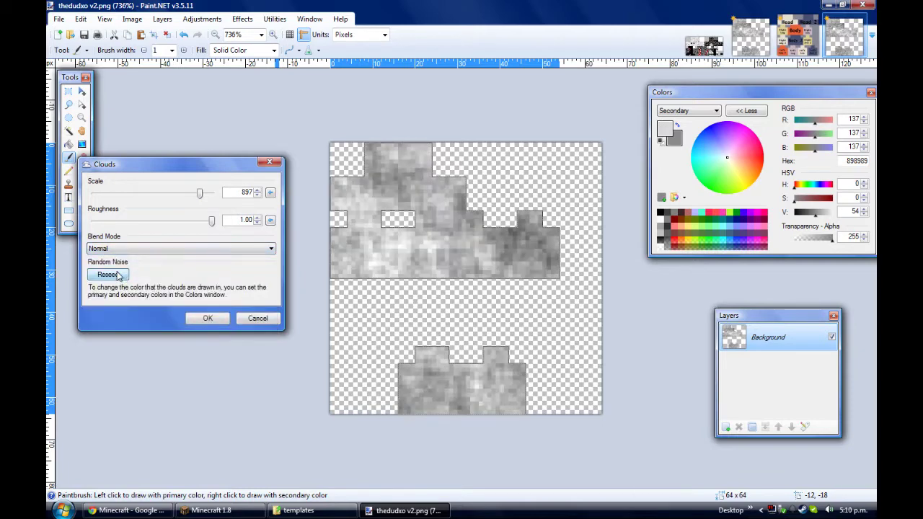
pyautogui.click(219, 319)
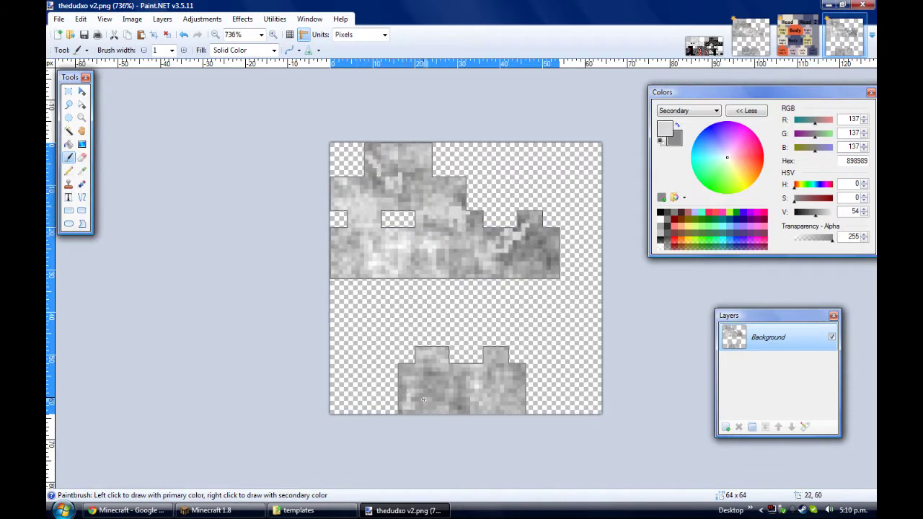
# Render clouds over the selected skin areas with scale 1000 and roughness 1.00, and save the file
pyautogui.click(242, 18)
pyautogui.click(353, 108)
pyautogui.moveTo(456, 164); pyautogui.dragTo(144, 131)
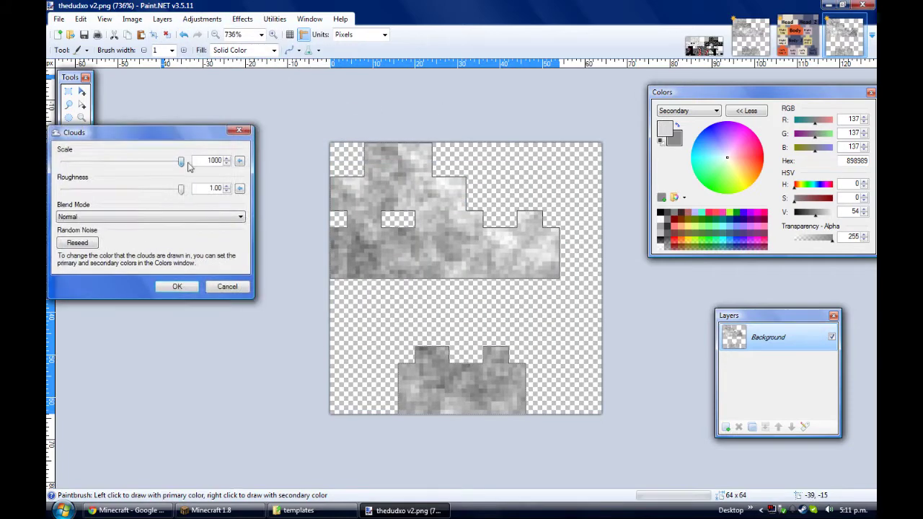
pyautogui.click(177, 286)
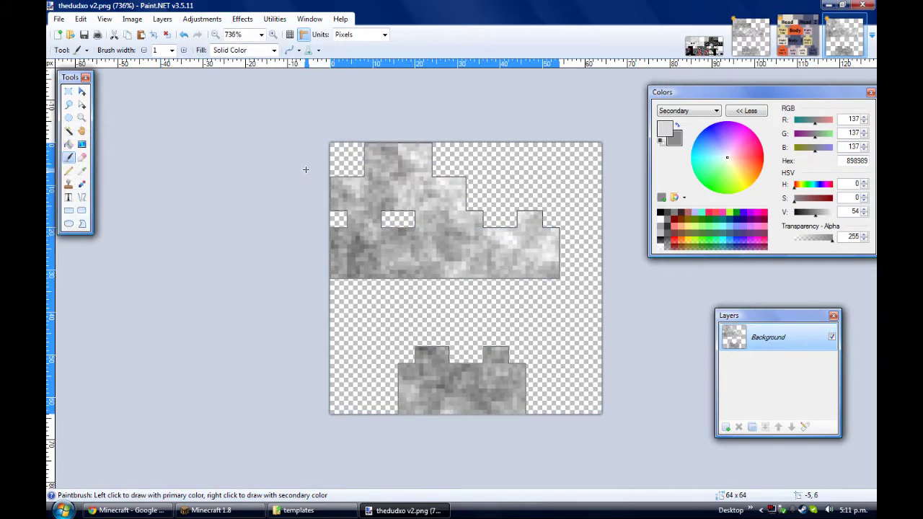
pyautogui.click(61, 19)
pyautogui.click(72, 98)
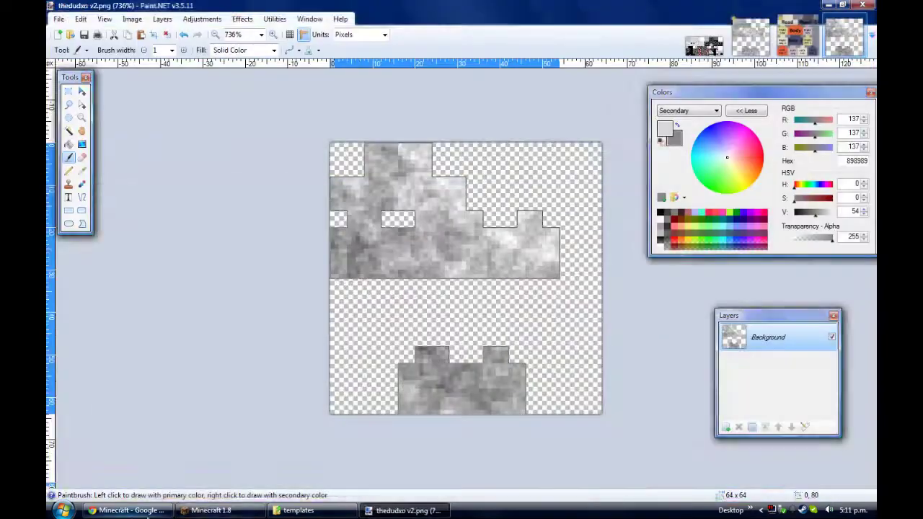
# Upload the saved thedudxo v2.png as the skin on the Minecraft profile page
pyautogui.click(128, 510)
pyautogui.click(196, 345)
pyautogui.doubleClick(656, 180)
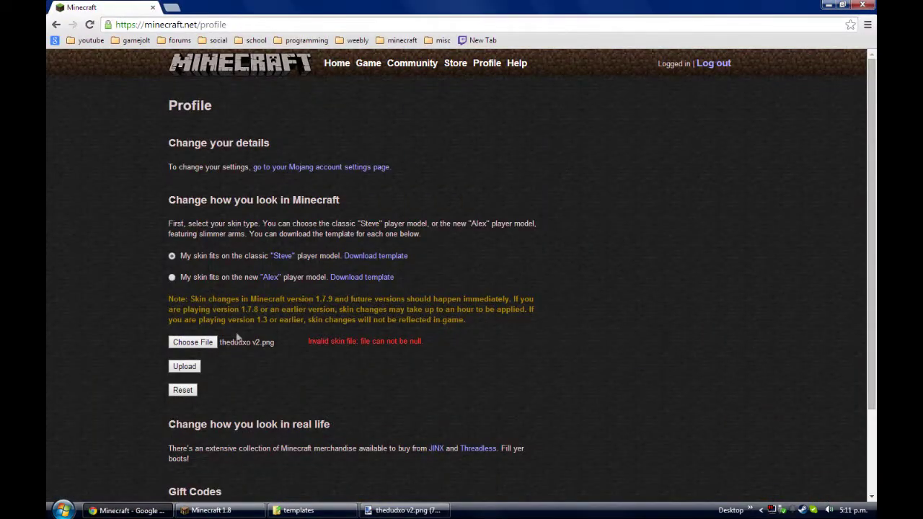
pyautogui.click(185, 366)
# Switch to Minecraft and join the anz server to check the updated skin on the character
pyautogui.click(211, 510)
pyautogui.click(451, 324)
pyautogui.click(322, 88)
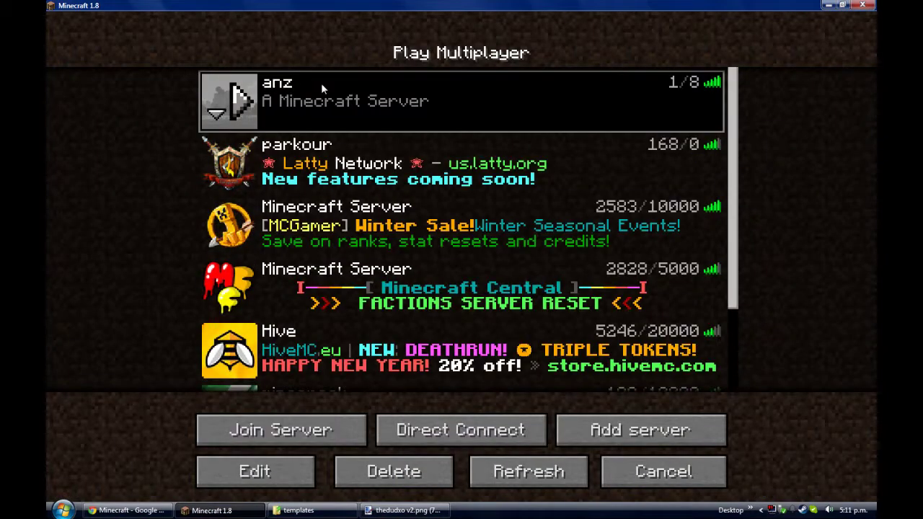
pyautogui.doubleClick(321, 83)
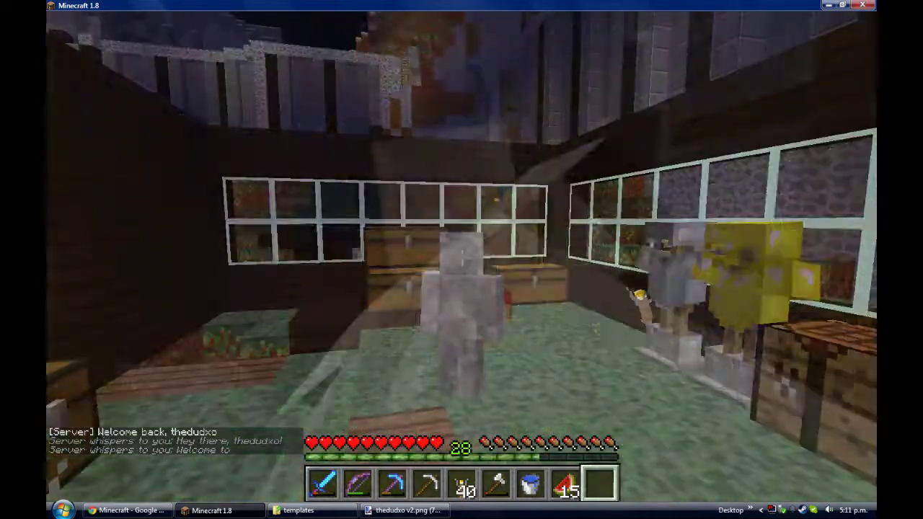
pyautogui.press('Escape')
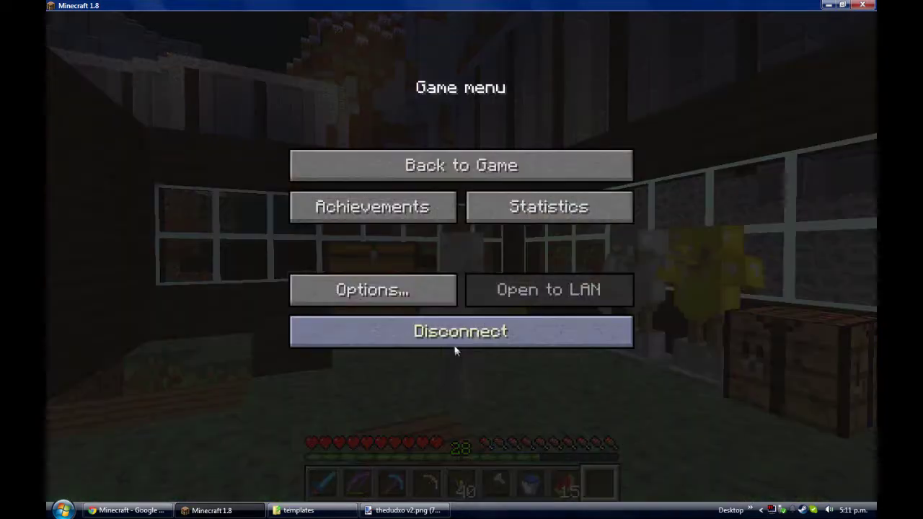
# Return to the profile page, select the Alex player model and choose thedudxo v2.png again
pyautogui.hotkey('alt', 'Tab')
pyautogui.click(173, 299)
pyautogui.click(192, 364)
pyautogui.doubleClick(659, 183)
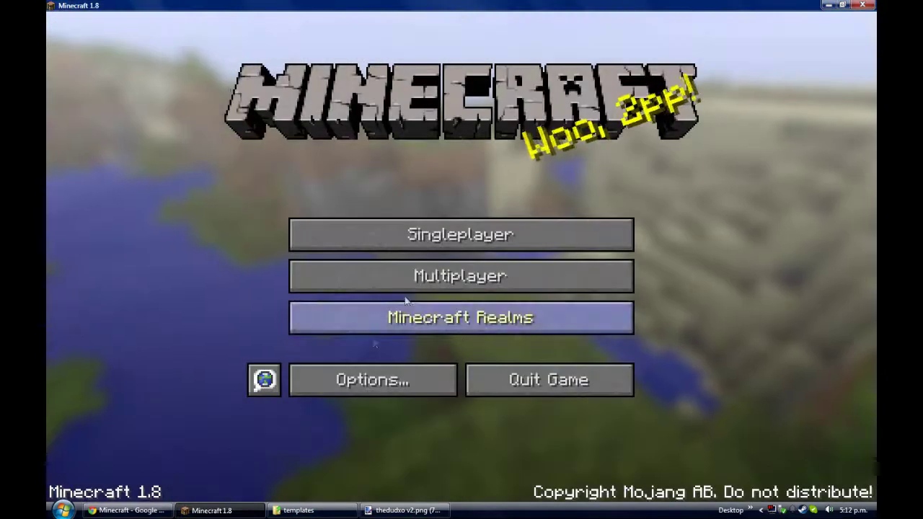
# Join the anz multiplayer server and switch the camera view to check the re-uploaded skin
pyautogui.click(404, 274)
pyautogui.doubleClick(398, 102)
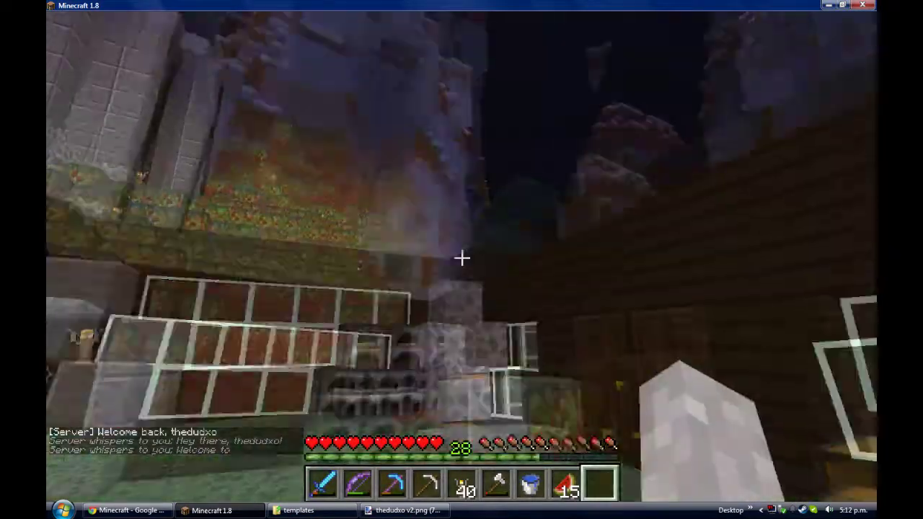
pyautogui.press('F5')
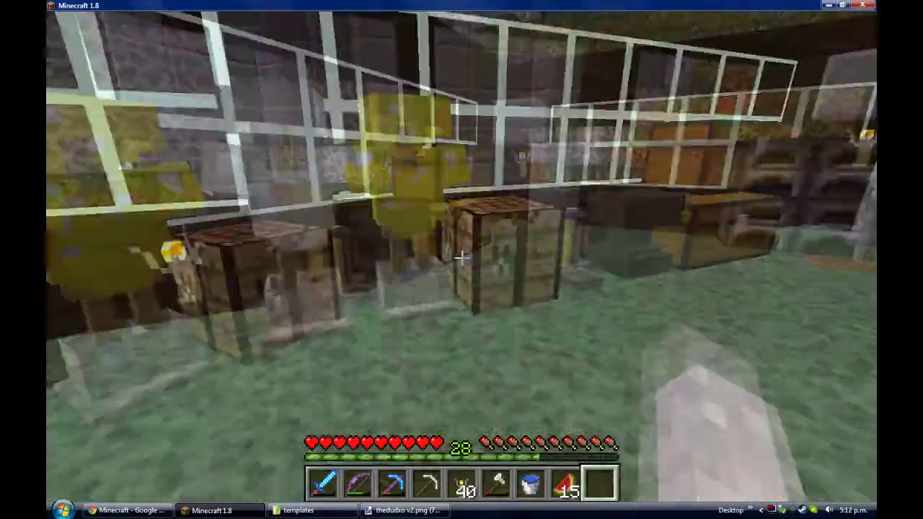
# Send "WhooooOOWOOOO!!!!!!" in the game chat and walk out to the wheat field
pyautogui.write('wtWhooooOOWOOOOO~~~')
pyautogui.press('BackSpace')
pyautogui.press('BackSpace')
pyautogui.press('BackSpace')
pyautogui.press('BackSpace')
pyautogui.write('!!!!!')
pyautogui.press('Return')
pyautogui.press('w')
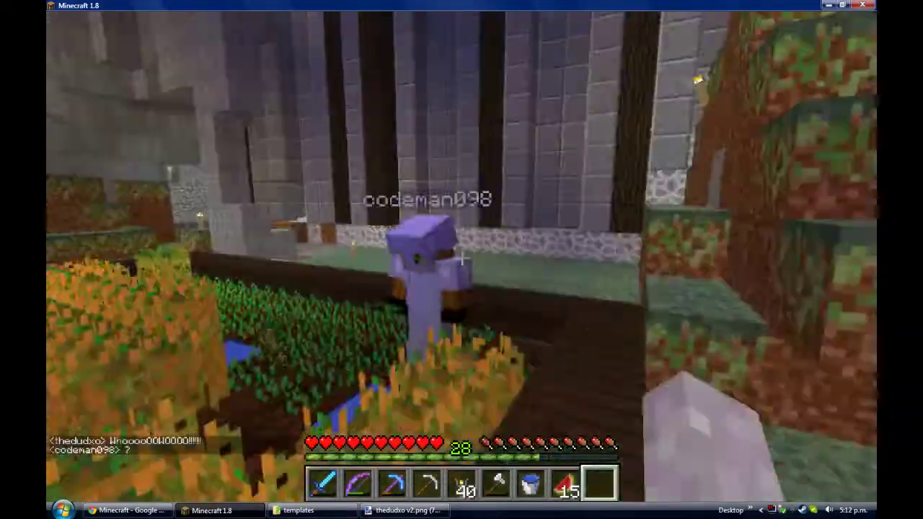
# View the character in third person and send "*floats*" in the game chat
pyautogui.press('F5')
pyautogui.press('F5')
pyautogui.write('thedudxo> *floats*')
pyautogui.press('Return')
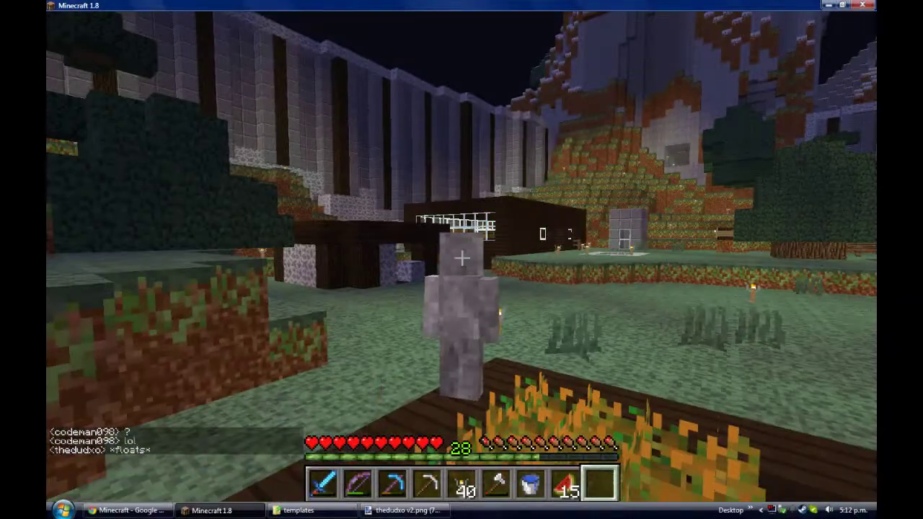
# Return to first-person view, check the skin in the inventory preview, and walk back to the house
pyautogui.press('F5')
pyautogui.press('e')
pyautogui.press('e')
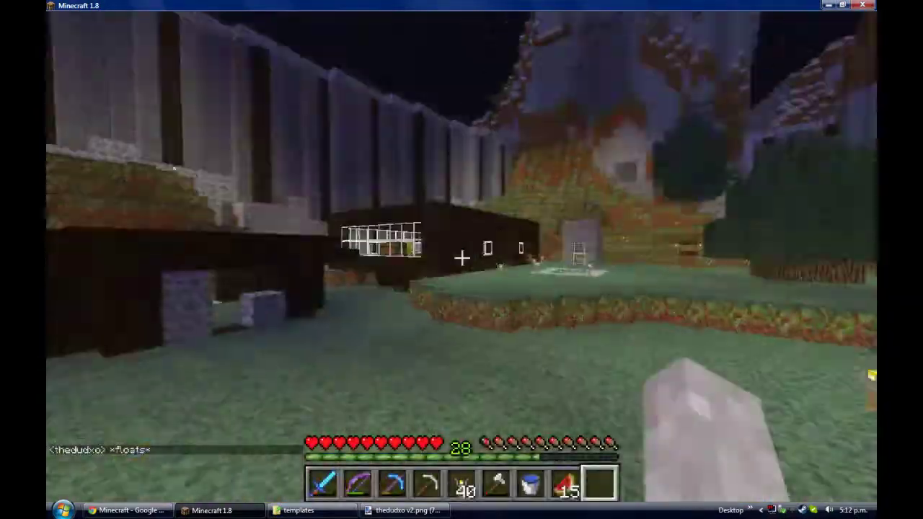
pyautogui.press('8')
pyautogui.press('w')
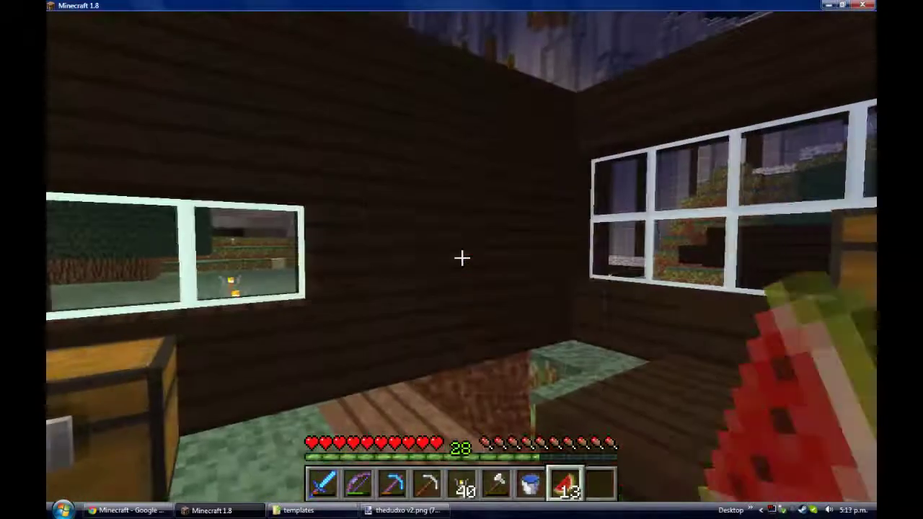
# Switch to Paint.NET and examine thedudxo v2.png, comparing it with the older thedudxo skin.png
pyautogui.press('e')
pyautogui.click(404, 509)
pyautogui.click(69, 91)
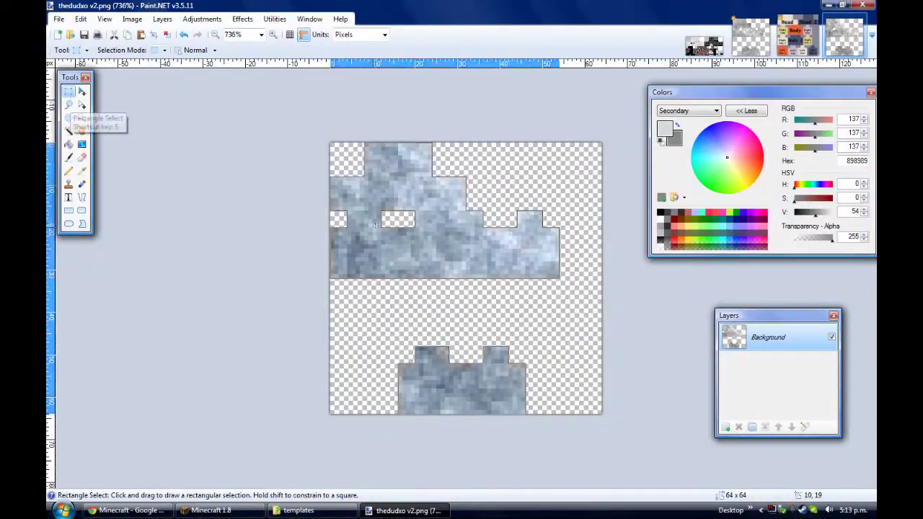
pyautogui.scroll(3, 361, 201)
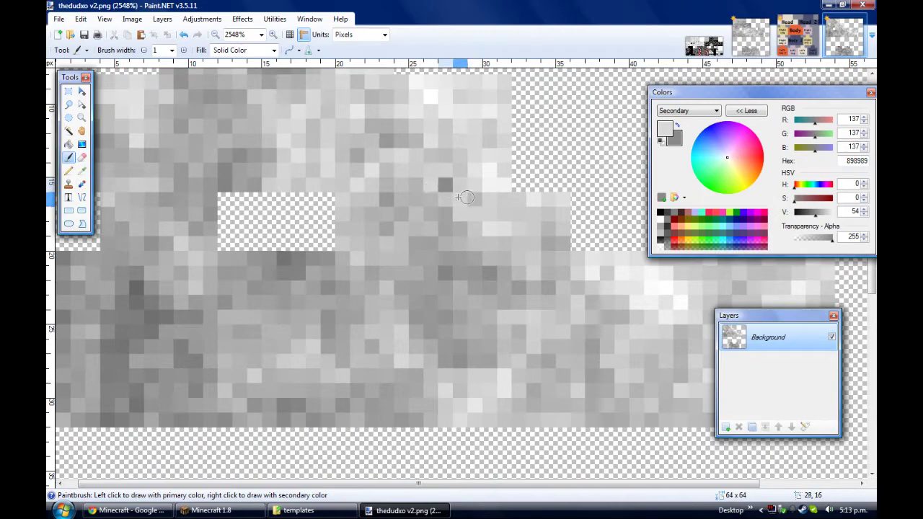
pyautogui.scroll(-5, 238, 261)
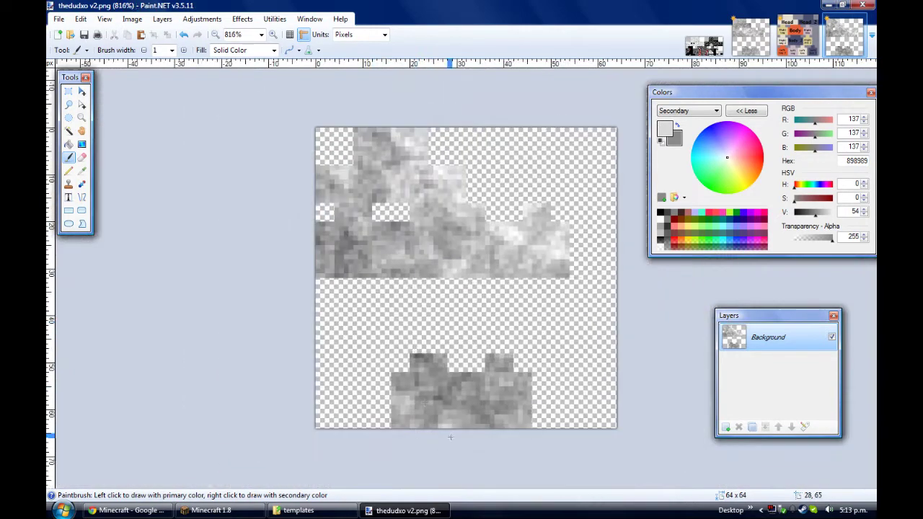
pyautogui.scroll(1, 490, 392)
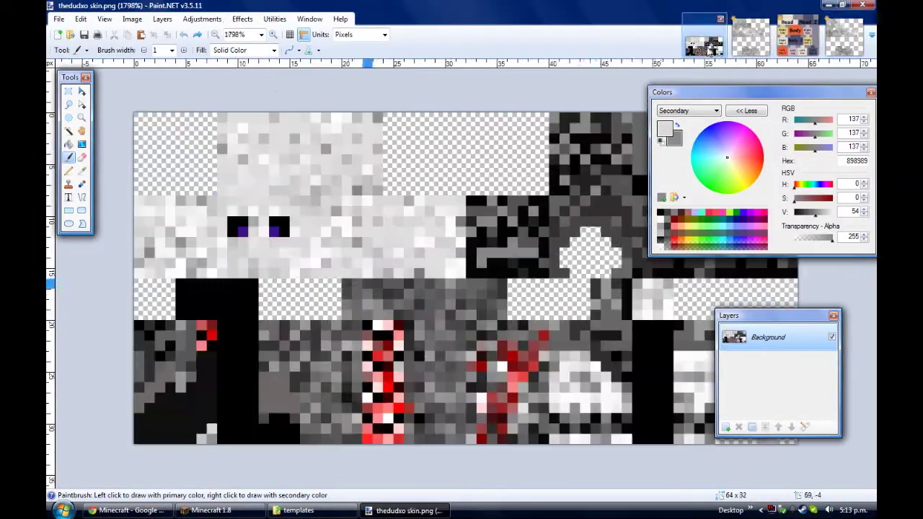
# Select the face area in alex template.png and paint two-pixel-wide eyes in black and dark purple on Layer 2
pyautogui.press('s')
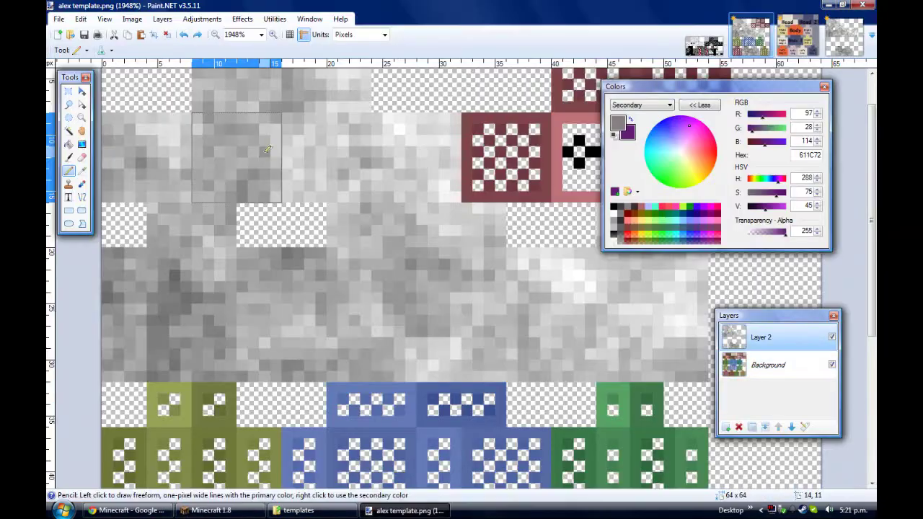
pyautogui.click(786, 365)
pyautogui.click(832, 338)
pyautogui.click(832, 337)
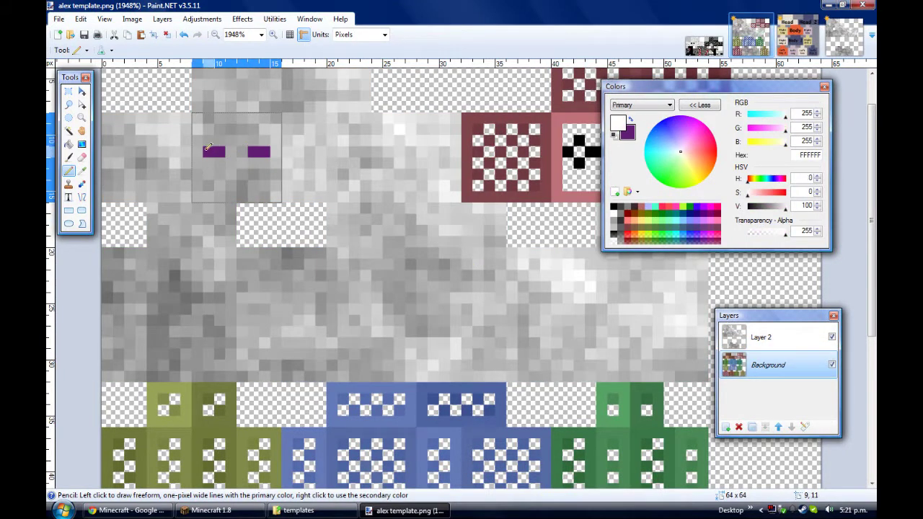
pyautogui.click(796, 337)
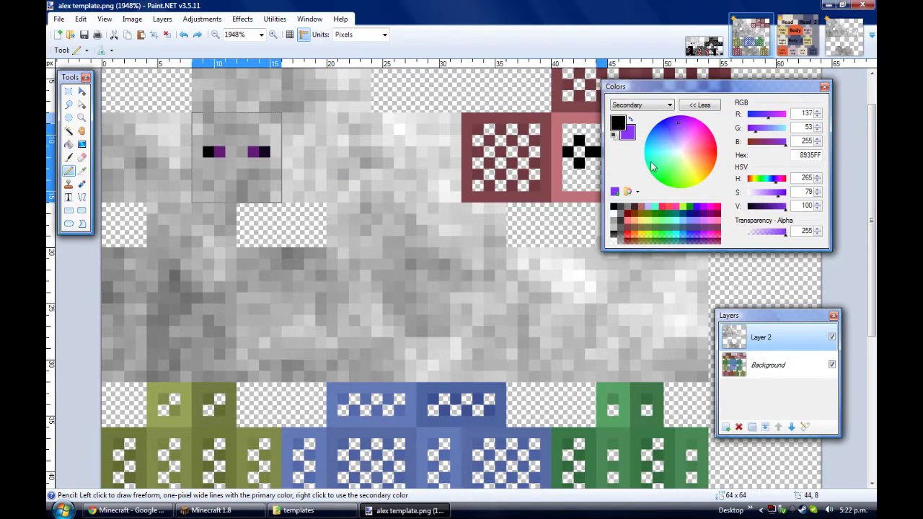
# Switch to Minecraft to read the latest chat messages and look around the house
pyautogui.click(209, 510)
pyautogui.press('Escape')
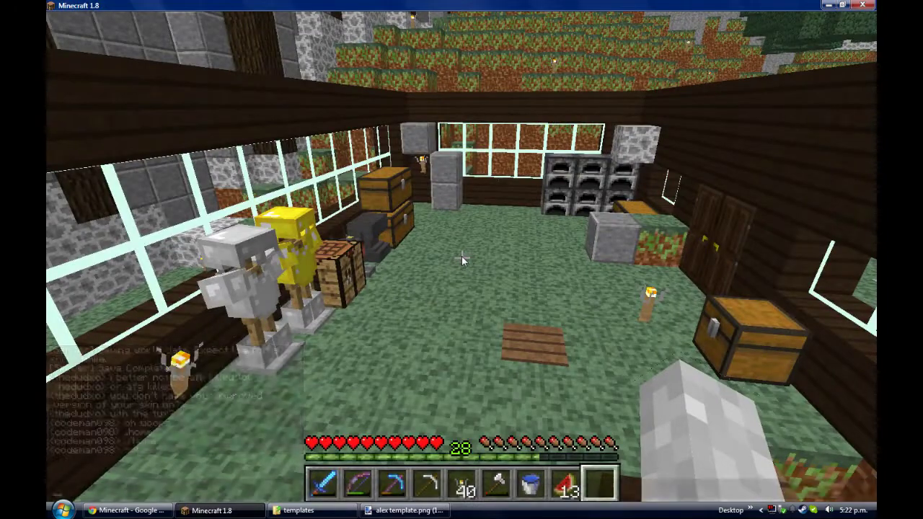
pyautogui.press('t')
pyautogui.press('Escape')
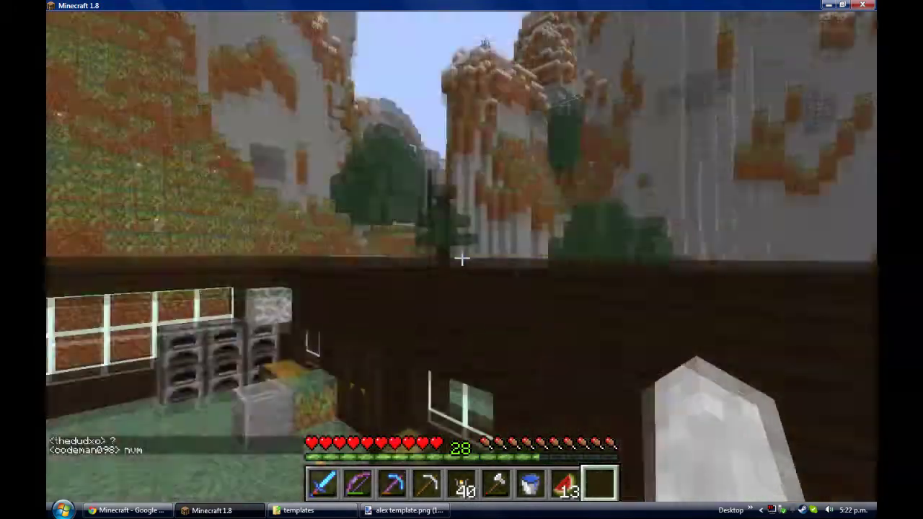
pyautogui.press('Escape')
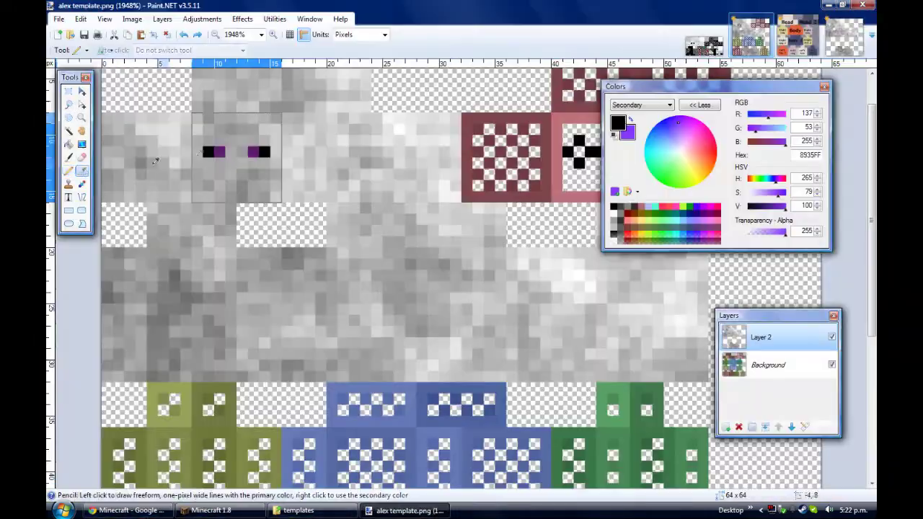
# Repaint the eyes in Paint.NET with dark purple outer pixels and lighter purple 9D34AD inner pixels, and hide the Background layer
pyautogui.click(220, 152)
pyautogui.click(69, 171)
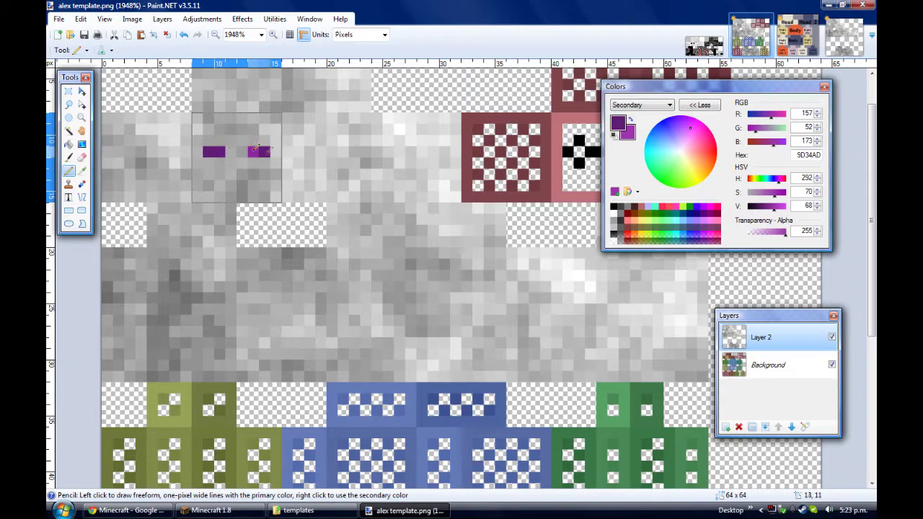
pyautogui.hotkey('ctrl', '-')
pyautogui.press('s')
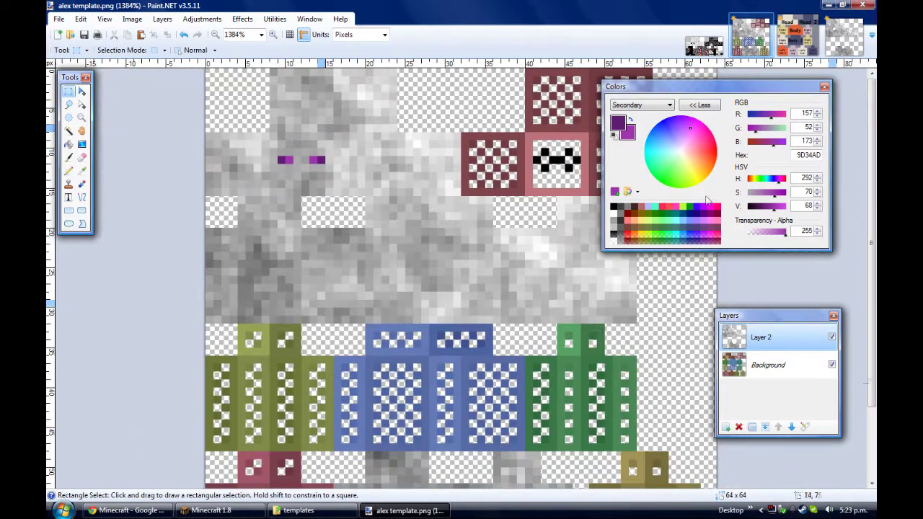
pyautogui.click(831, 364)
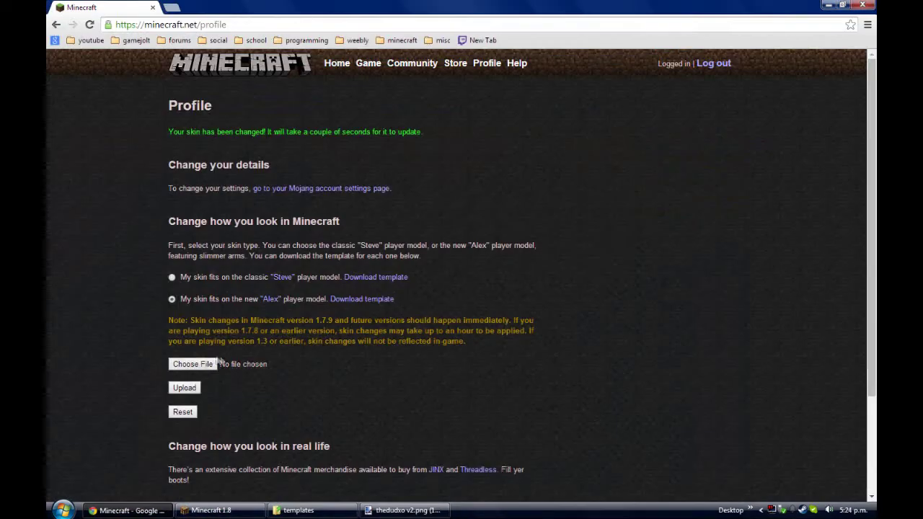
# Upload the updated thedudxo v2.png on the Minecraft profile page and reconnect to the anz server in the game
pyautogui.click(193, 364)
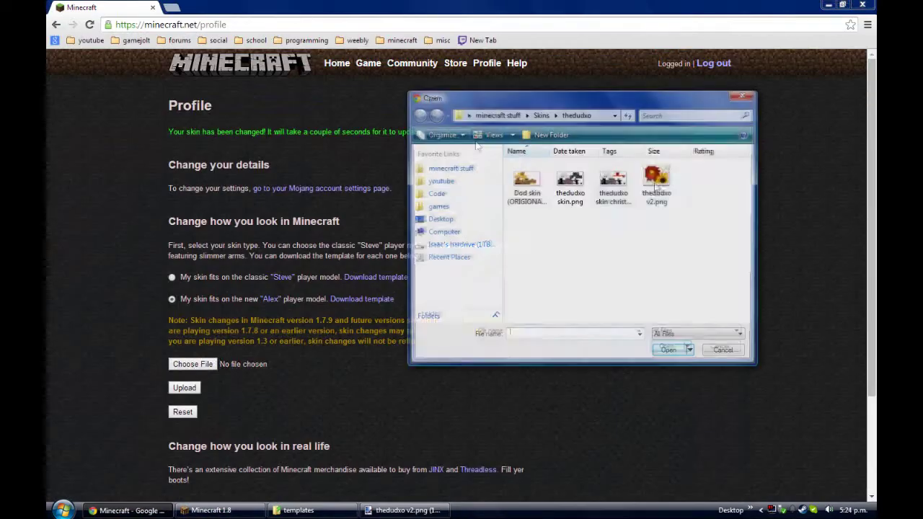
pyautogui.click(670, 347)
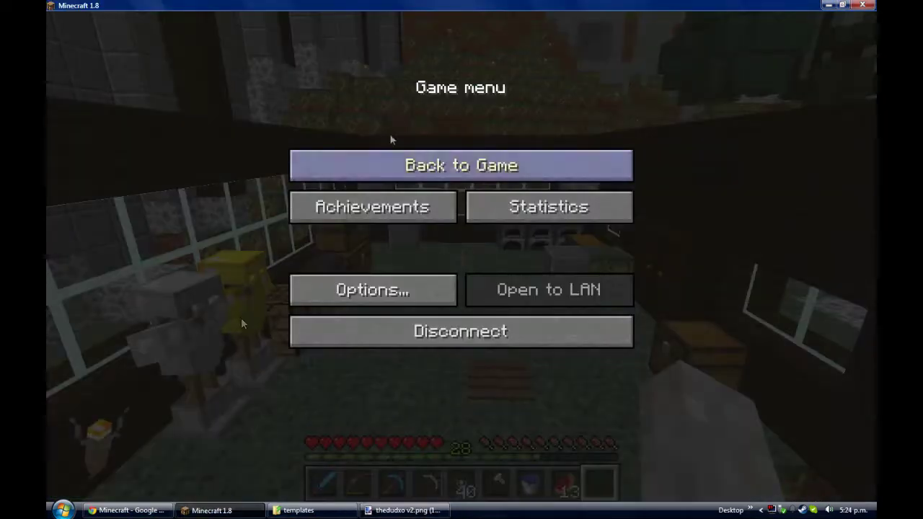
pyautogui.press('Escape')
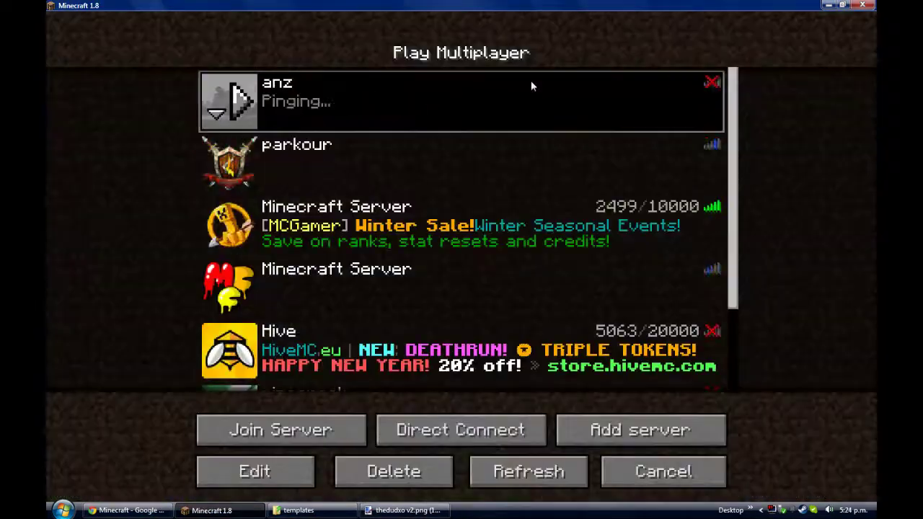
pyautogui.doubleClick(530, 85)
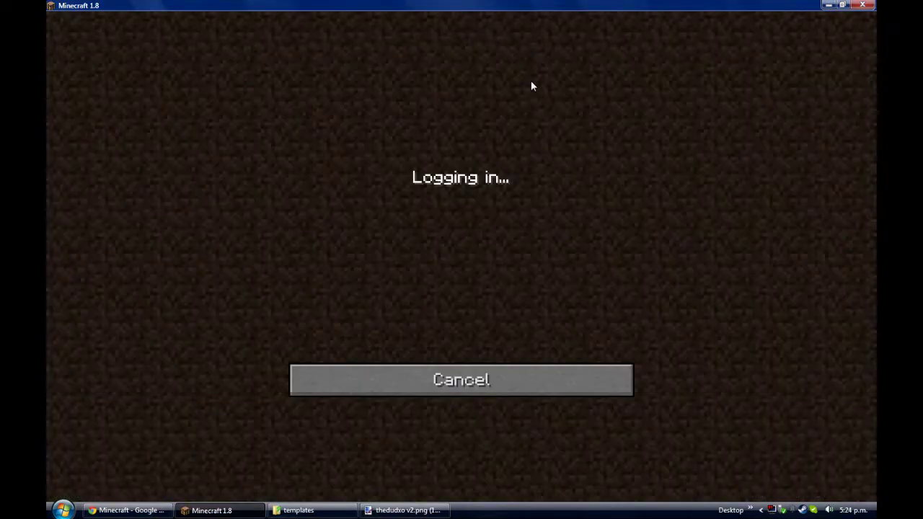
# Send "i haz eyes" in the game chat and view the character's new face from the front
pyautogui.write('thedudxo> i haz eyes')
pyautogui.press('Return')
pyautogui.press('F5')
pyautogui.press('F5')
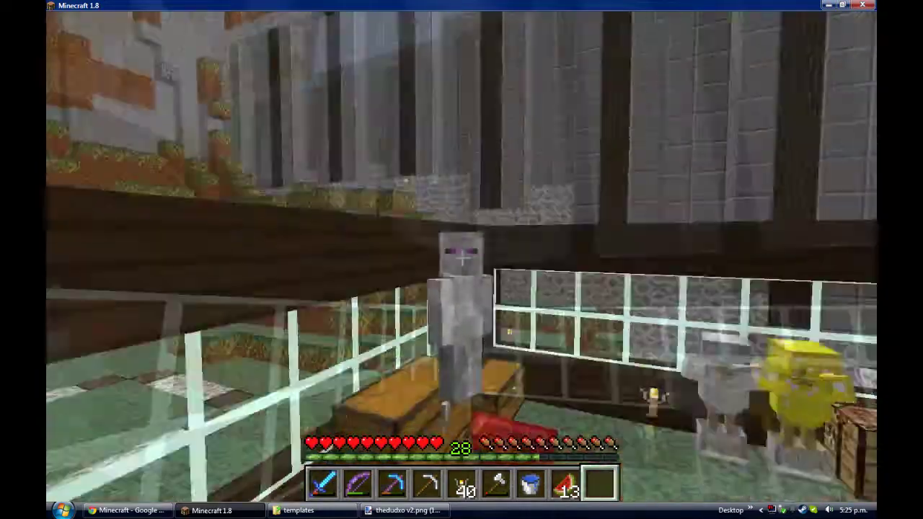
# Send the chat message "i iz a naked dud" and the action "/me streaks", and walk around the house
pyautogui.write('thedudxo> i iz a naked dud')
pyautogui.press('Return')
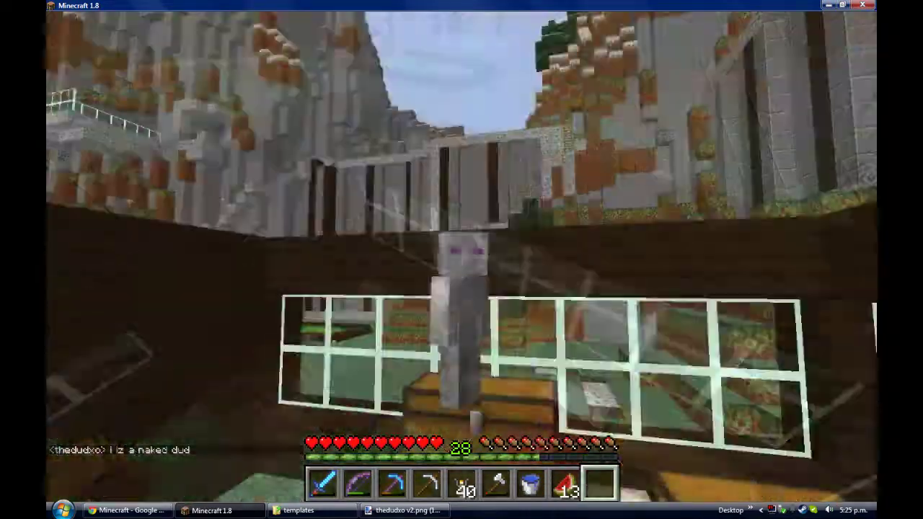
pyautogui.write('t/me streaks')
pyautogui.press('Return')
pyautogui.press('w')
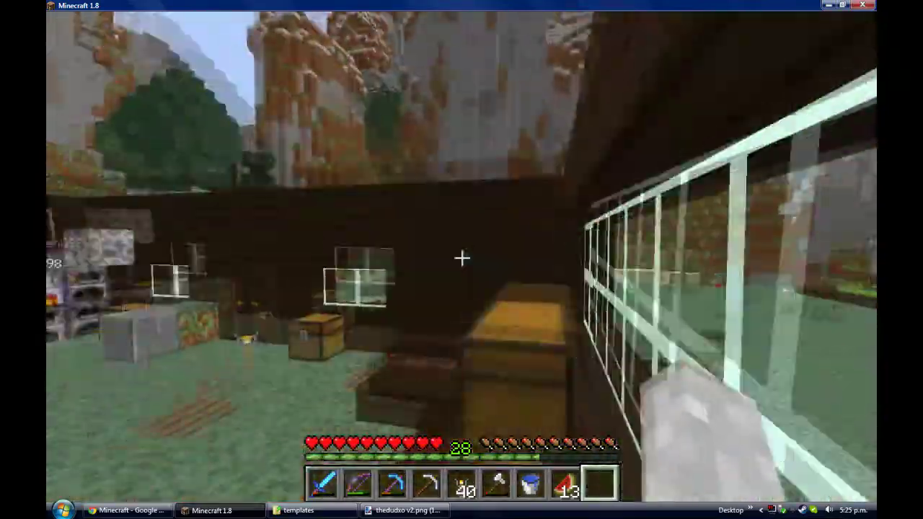
# Reply ":P" in the game chat and ask the other player "wheres your tux"
pyautogui.press('t')
pyautogui.press('Return')
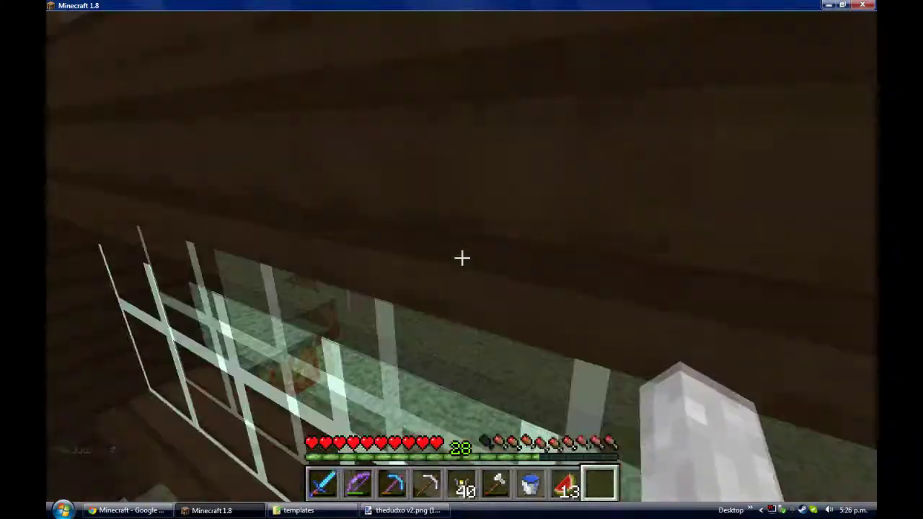
pyautogui.write('twheres your tux')
pyautogui.press('Return')
# Look over alex template.png in Paint.NET, return to Minecraft and reply "whai" in the chat
pyautogui.press('e')
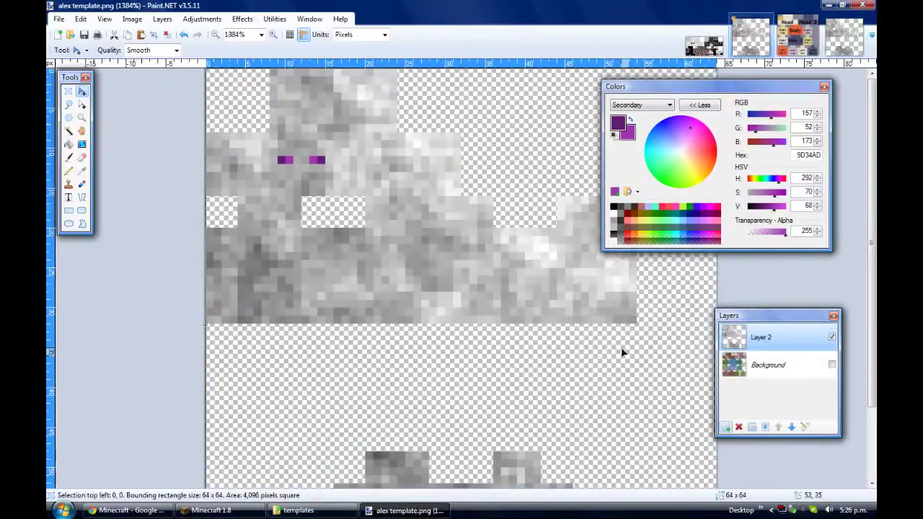
pyautogui.scroll(-2, 620, 347)
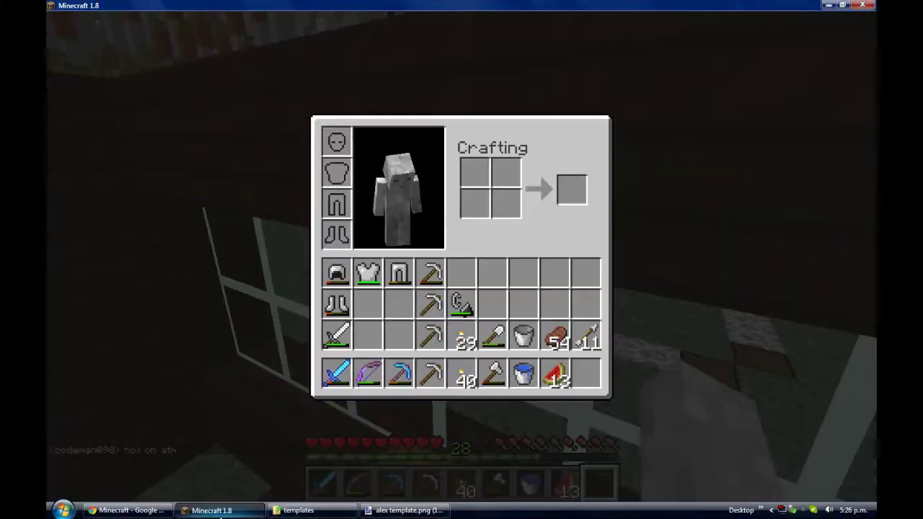
pyautogui.write('etuhai')
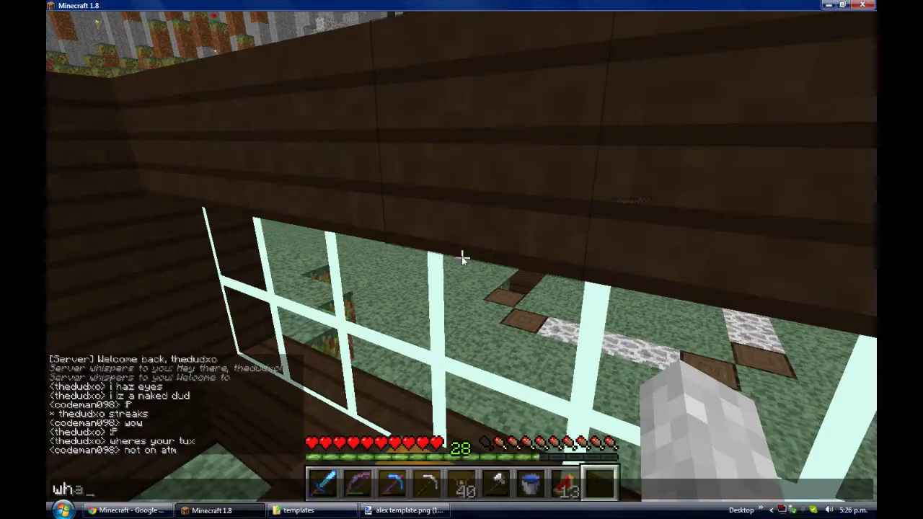
pyautogui.press('Return')
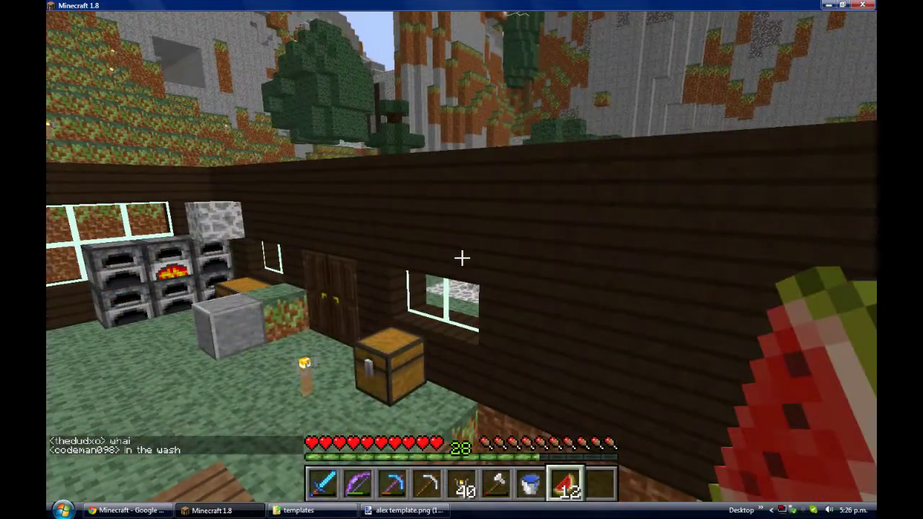
# Ask "you didn't loose it?" in the game chat, check the reply, and go back to Paint.NET
pyautogui.write("thedudxo> you didn't loose it?")
pyautogui.press('Return')
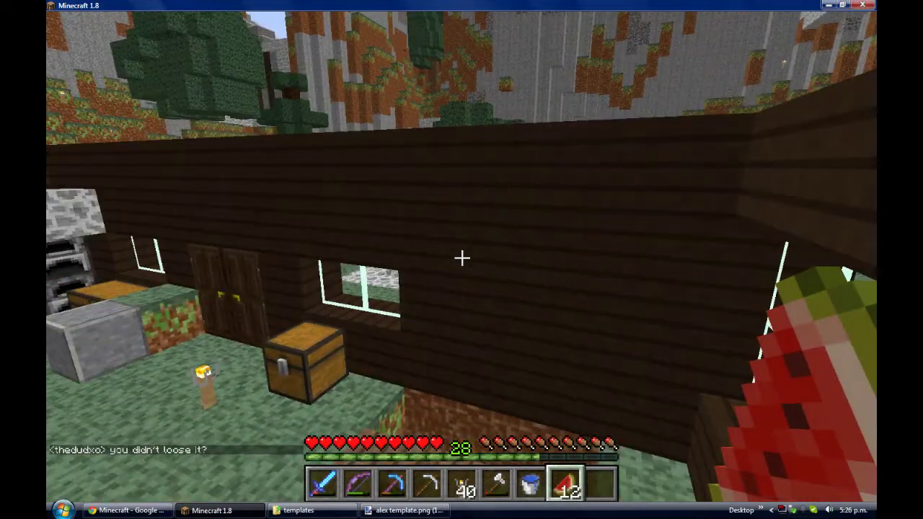
pyautogui.press('e')
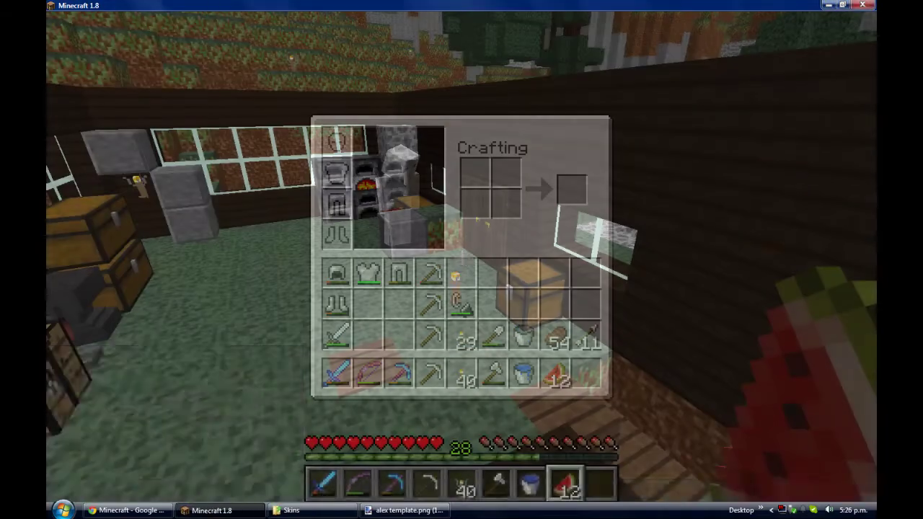
pyautogui.press('e')
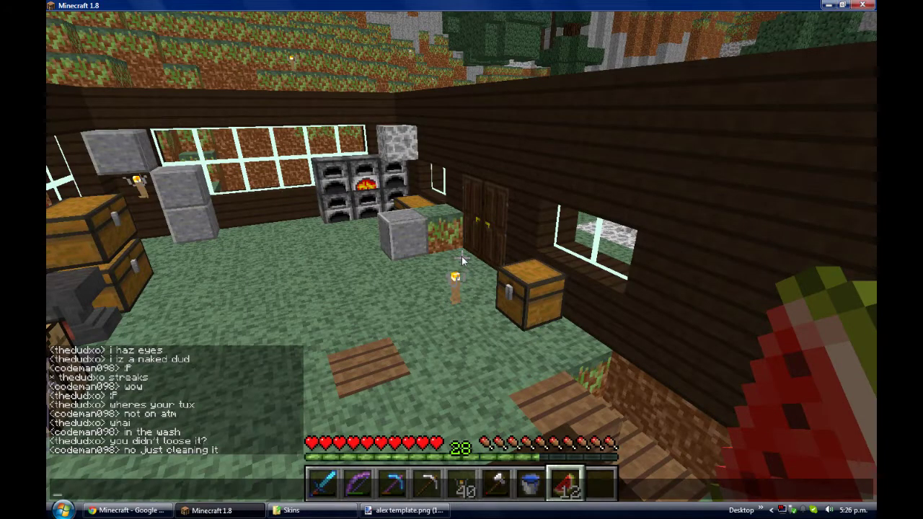
pyautogui.press('Return')
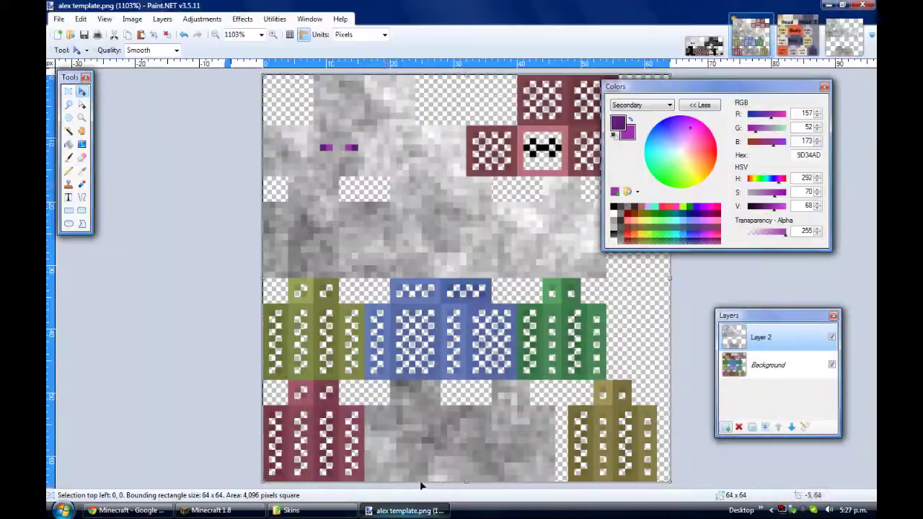
# Compare alex template.png with the labelled body-part reference and select the second body layer's area in the template
pyautogui.click(796, 36)
pyautogui.moveTo(693, 88); pyautogui.dragTo(729, 101)
pyautogui.click(754, 43)
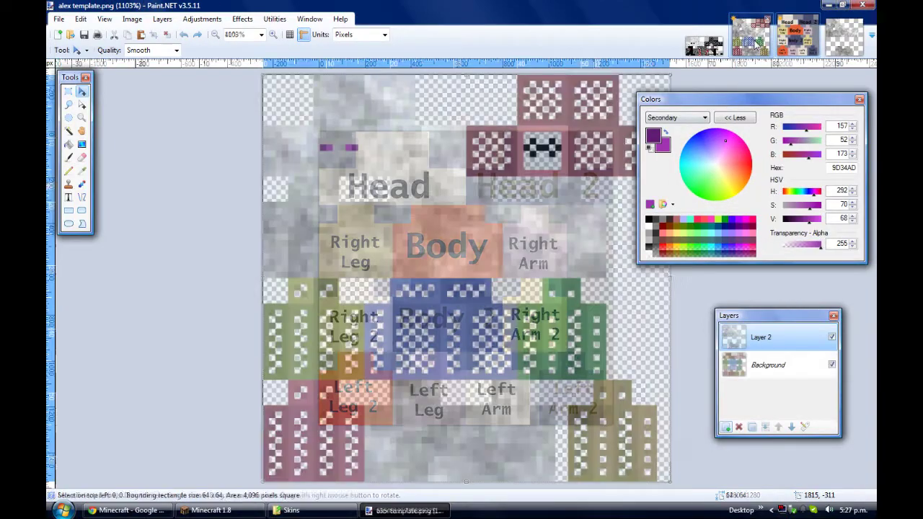
pyautogui.moveTo(373, 374); pyautogui.dragTo(517, 278)
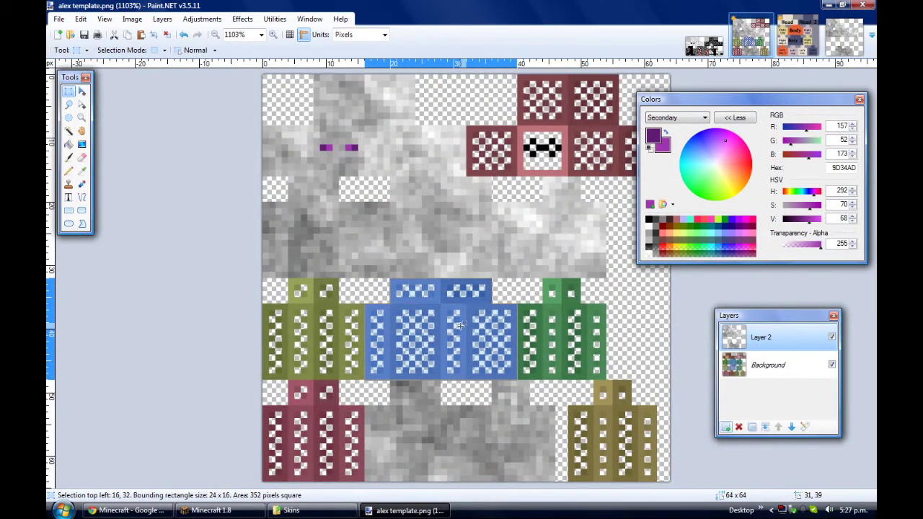
pyautogui.hotkey('ctrl', 'Tab')
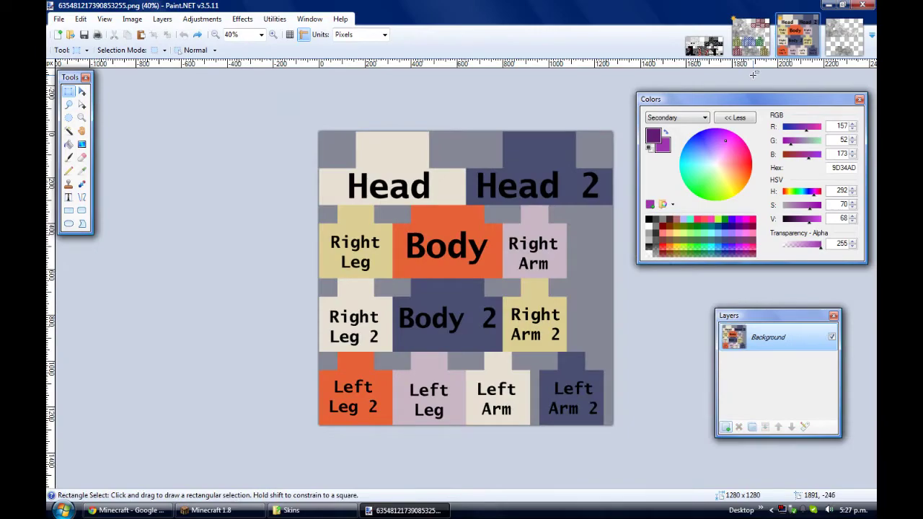
pyautogui.click(750, 39)
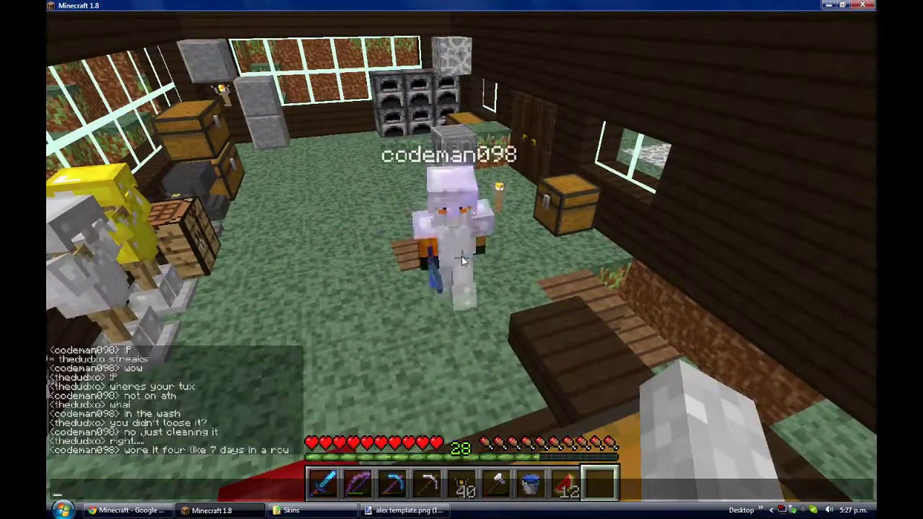
# Check the other player's chat replies in Minecraft, look around the house, and pause the game
pyautogui.press('Escape')
pyautogui.scroll(-1, 461, 260)
pyautogui.scroll(-1, 461, 259)
pyautogui.scroll(1, 462, 259)
pyautogui.press('e')
pyautogui.press('Escape')
pyautogui.press('Escape')
pyautogui.moveTo(301, 512)
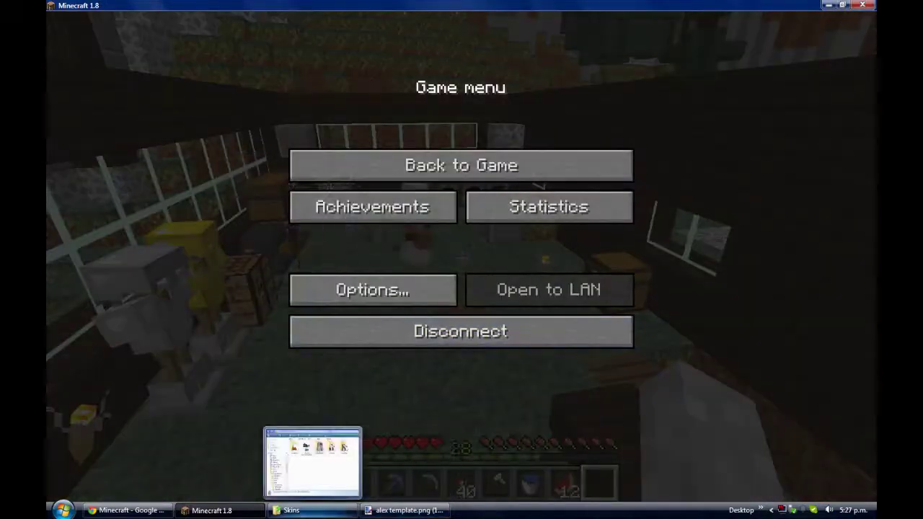
# Return to alex template.png and add the second-layer areas of both legs and both arms to the selection
pyautogui.click(405, 510)
pyautogui.click(798, 49)
pyautogui.click(756, 48)
pyautogui.moveTo(265, 306); pyautogui.dragTo(360, 377)
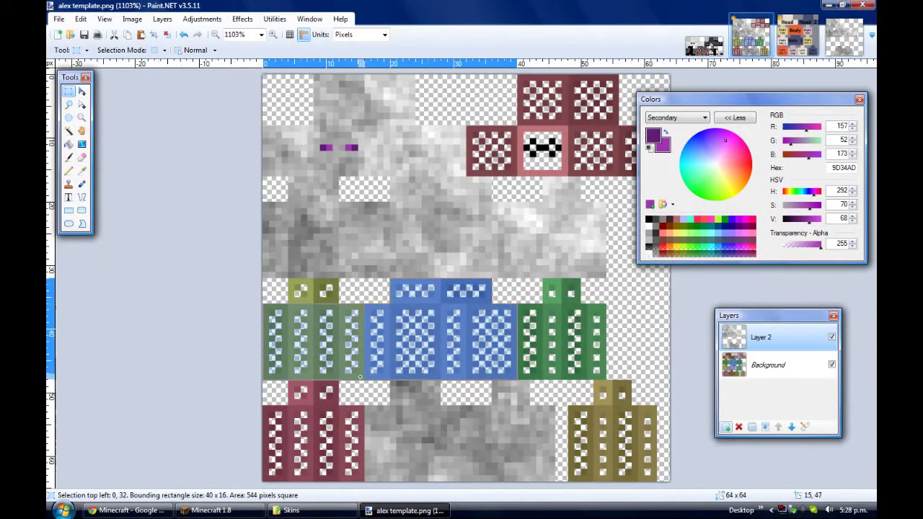
pyautogui.moveTo(292, 383); pyautogui.dragTo(329, 480)
pyautogui.moveTo(336, 408); pyautogui.dragTo(358, 486)
pyautogui.moveTo(265, 409); pyautogui.dragTo(286, 479)
pyautogui.moveTo(520, 306); pyautogui.dragTo(592, 420)
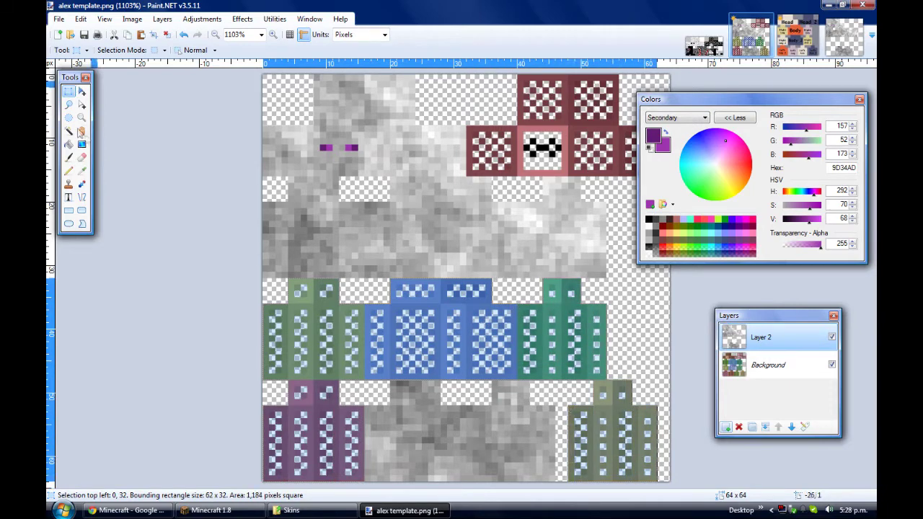
# Try filling the selected overlay areas with a gradient between two palette grays
pyautogui.click(81, 144)
pyautogui.click(652, 136)
pyautogui.click(649, 225)
pyautogui.click(665, 147)
pyautogui.click(648, 226)
pyautogui.click(653, 135)
pyautogui.click(656, 219)
pyautogui.click(666, 147)
pyautogui.click(664, 147)
pyautogui.moveTo(294, 431); pyautogui.dragTo(554, 290)
# Try the Clouds effect on the selected overlay areas
pyautogui.click(201, 19)
pyautogui.moveTo(242, 19)
pyautogui.moveTo(291, 117)
pyautogui.click(370, 113)
pyautogui.moveTo(461, 170); pyautogui.dragTo(437, 88)
pyautogui.click(548, 241)
# Set the secondary colour to dark gray 3D3D3D, redraw the gradient, and try Clouds at scale 66 and roughness 1.00
pyautogui.moveTo(806, 223); pyautogui.dragTo(792, 222)
pyautogui.moveTo(307, 436); pyautogui.dragTo(548, 309)
pyautogui.click(206, 19)
pyautogui.moveTo(242, 19)
pyautogui.moveTo(325, 116)
pyautogui.click(370, 112)
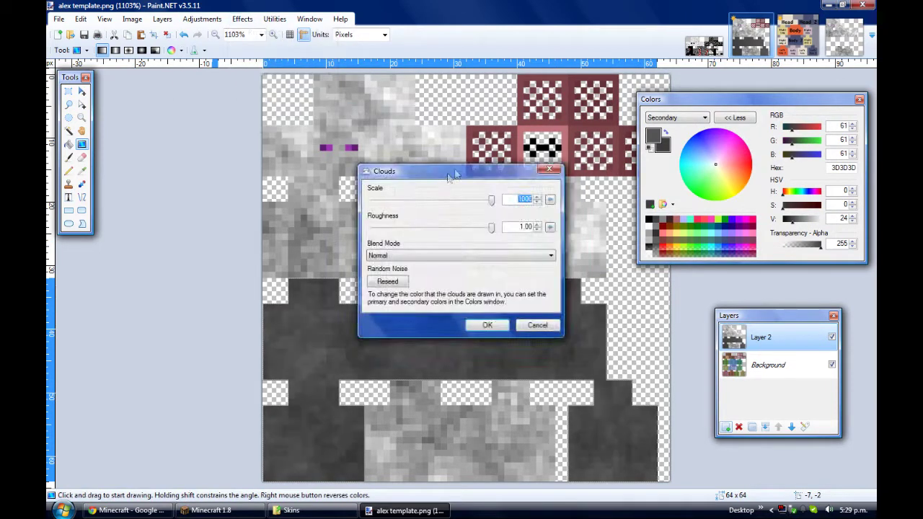
pyautogui.moveTo(433, 163); pyautogui.dragTo(125, 121)
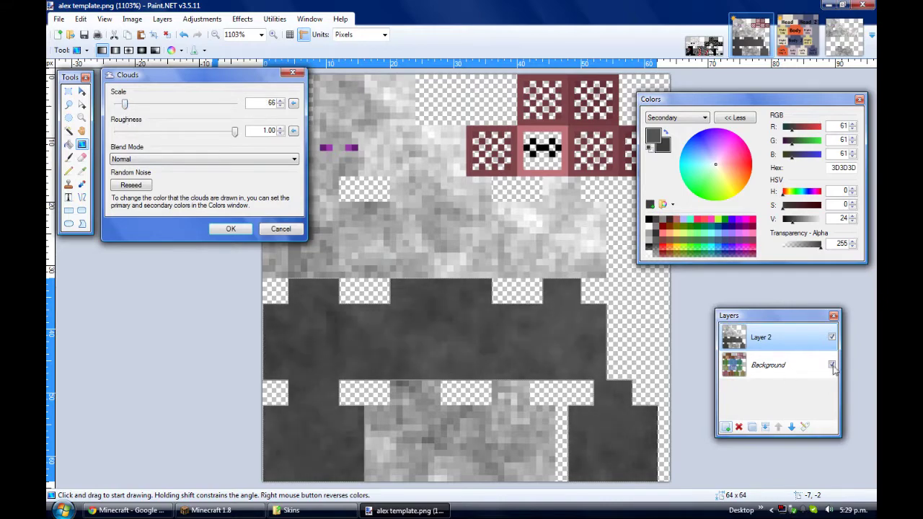
pyautogui.press('Return')
# Check the Minecraft chat, return to alex template.png, and add the second head layer's areas to the selection
pyautogui.moveTo(677, 104); pyautogui.dragTo(728, 83)
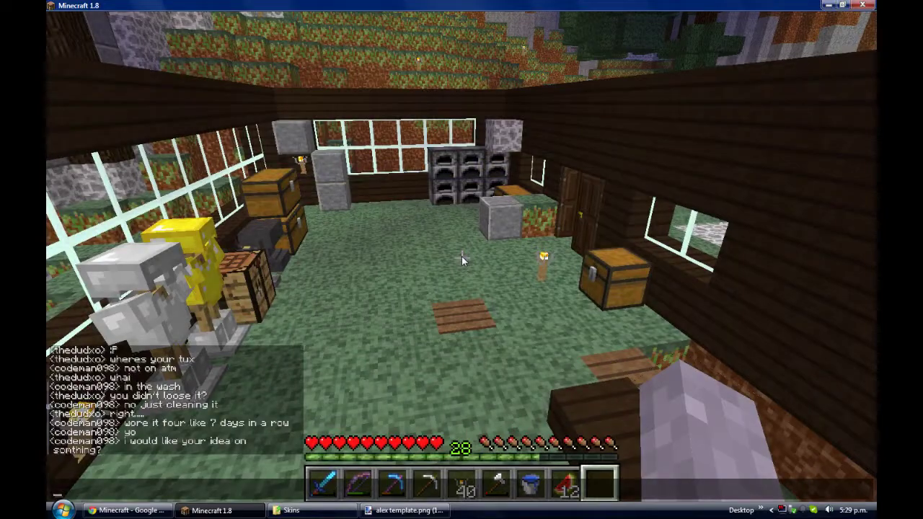
pyautogui.press('Escape')
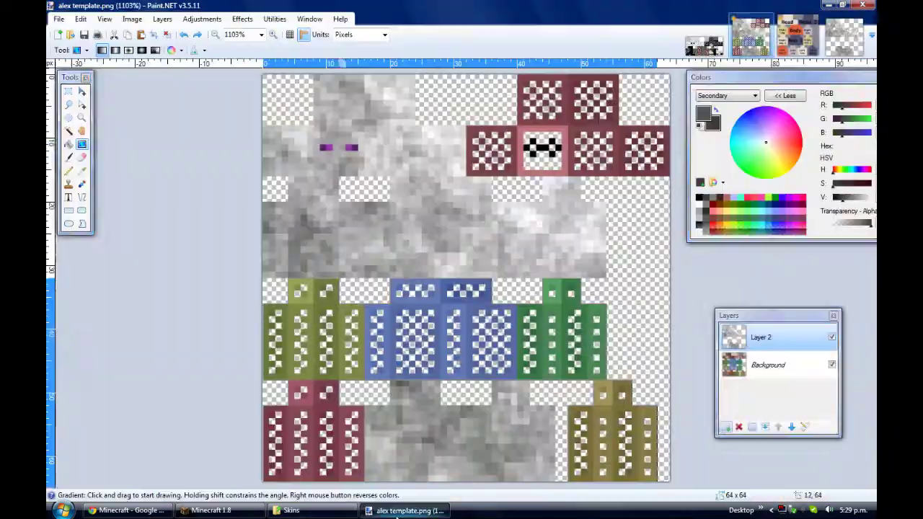
pyautogui.click(69, 92)
pyautogui.moveTo(468, 174); pyautogui.dragTo(670, 127)
pyautogui.moveTo(521, 127); pyautogui.dragTo(617, 76)
# Set medium gray 828282 as primary and near-black as secondary colour, and fill the selected overlay areas with a gradient
pyautogui.click(704, 113)
pyautogui.moveTo(744, 77); pyautogui.dragTo(679, 89)
pyautogui.click(651, 138)
pyautogui.moveTo(777, 209); pyautogui.dragTo(770, 210)
pyautogui.click(638, 124)
pyautogui.click(787, 210)
pyautogui.moveTo(726, 89); pyautogui.dragTo(762, 78)
pyautogui.click(82, 144)
pyautogui.moveTo(316, 401); pyautogui.dragTo(645, 297)
pyautogui.moveTo(315, 422); pyautogui.dragTo(371, 329)
# Render the Clouds effect over the selected head, body, arm and leg overlay areas
pyautogui.click(203, 19)
pyautogui.moveTo(242, 19)
pyautogui.moveTo(266, 113)
pyautogui.click(382, 114)
pyautogui.moveTo(442, 174); pyautogui.dragTo(520, 313)
pyautogui.moveTo(459, 341); pyautogui.dragTo(559, 346)
pyautogui.moveTo(565, 312); pyautogui.dragTo(448, 232)
pyautogui.click(444, 380)
# Return to the Minecraft game and ask "like mine?" in the chat
pyautogui.click(212, 510)
pyautogui.click(403, 166)
pyautogui.press('t')
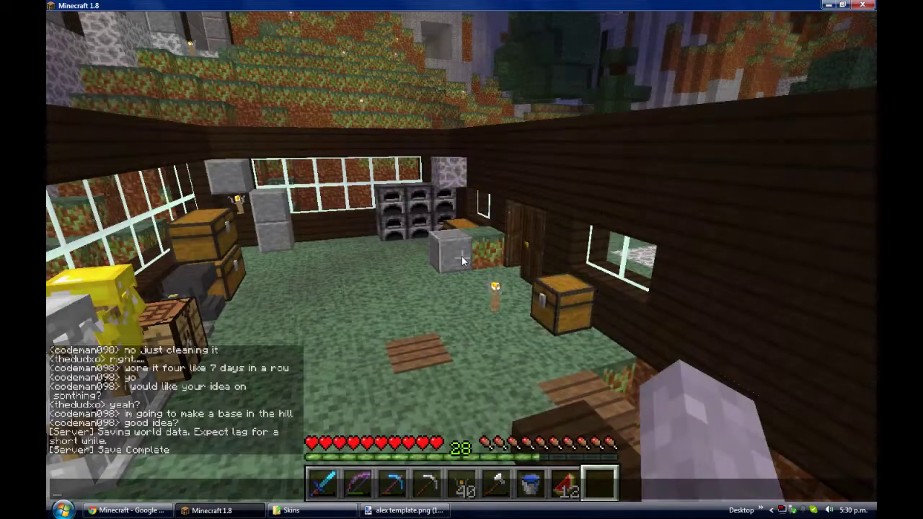
pyautogui.write('like mine?')
pyautogui.press('Return')
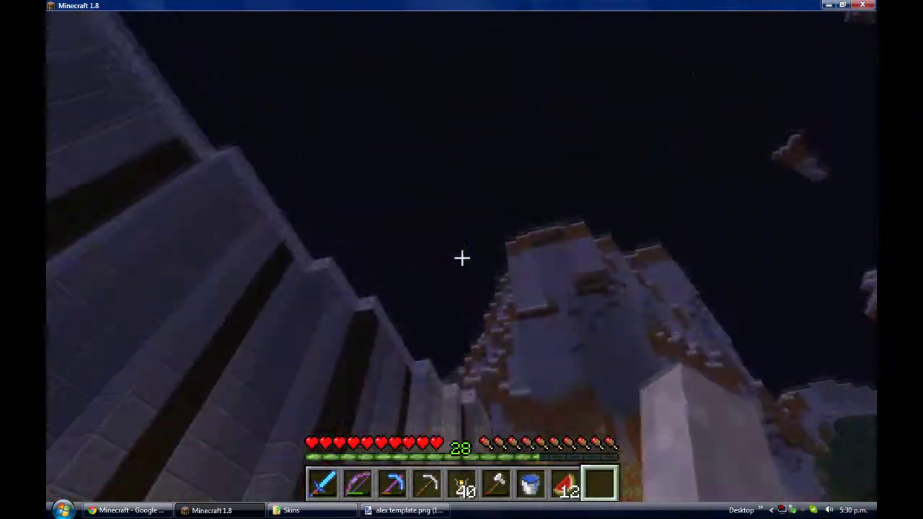
# Look over the surrounding hills and reply "depends" and "hill" in the game chat
pyautogui.write('tde')
pyautogui.write('pends')
pyautogui.press('Return')
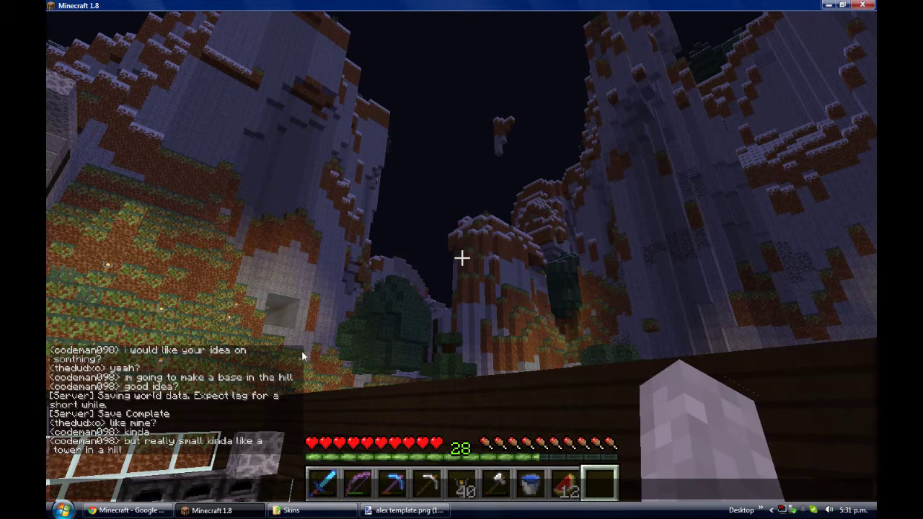
pyautogui.write('hill')
pyautogui.press('Return')
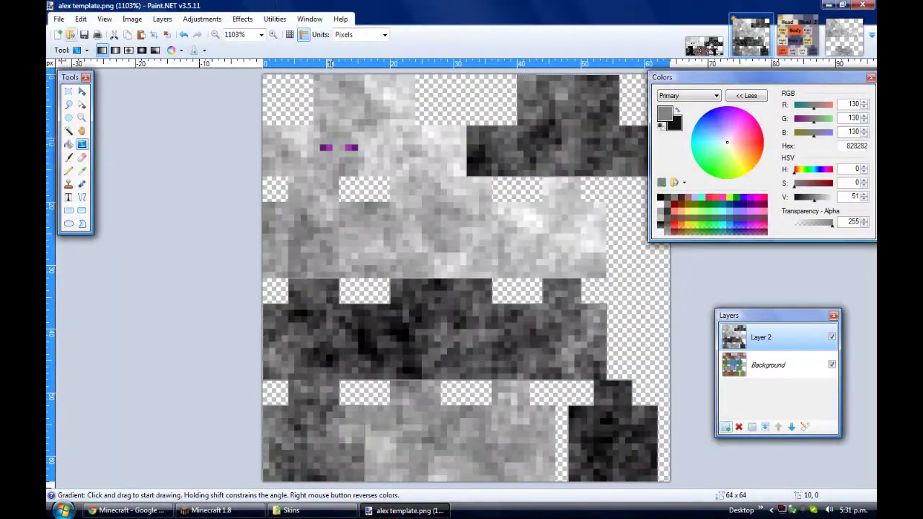
# Transfer the whole cloud-textured template artwork into the v2 skin image
pyautogui.hotkey('ctrl', 'a')
pyautogui.hotkey('ctrl', 'alt', 'v')
pyautogui.click(761, 48)
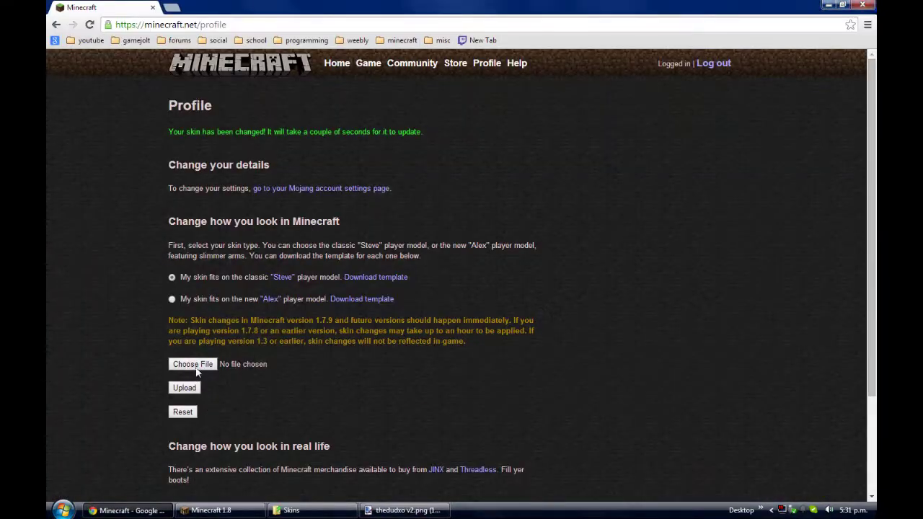
# Choose the updated skin file on the Minecraft profile page and upload it for the "Alex" player model
pyautogui.click(193, 364)
pyautogui.click(670, 350)
pyautogui.click(172, 298)
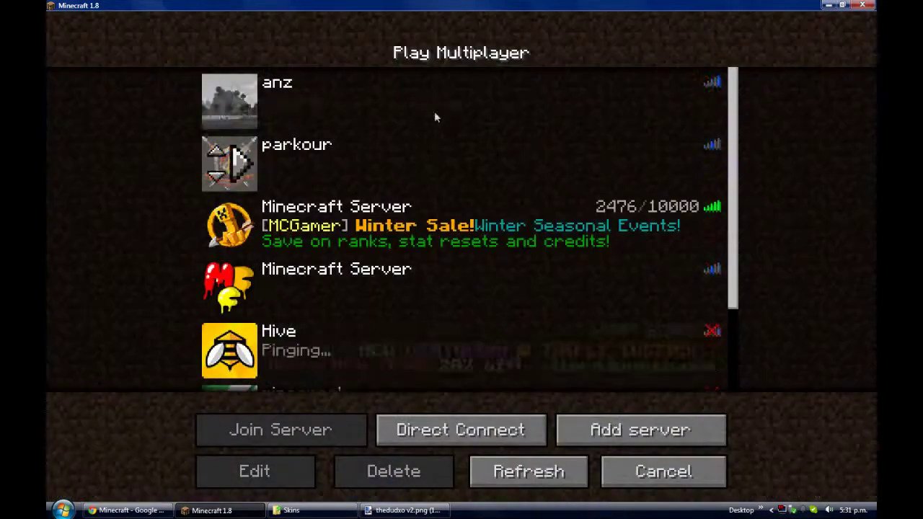
# Join the anz server in Minecraft and inspect the new skin in third-person view
pyautogui.doubleClick(453, 101)
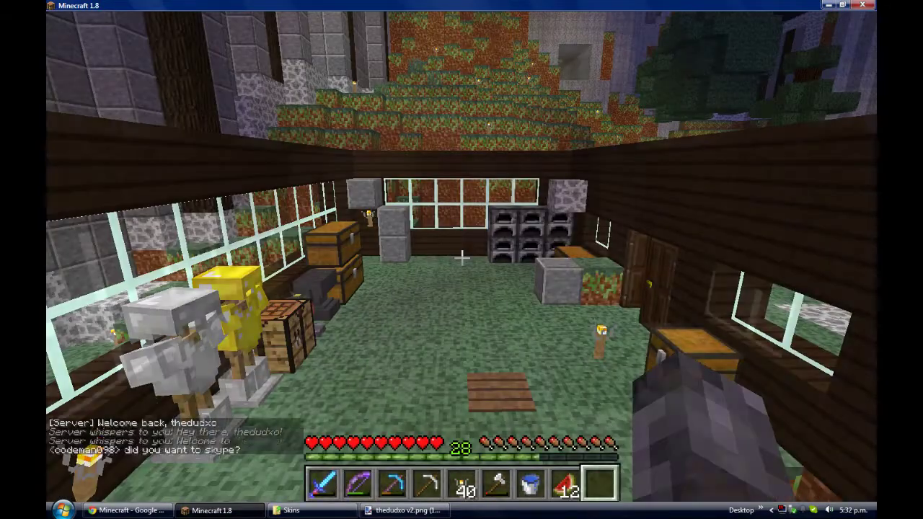
pyautogui.press('F5')
pyautogui.press('F5')
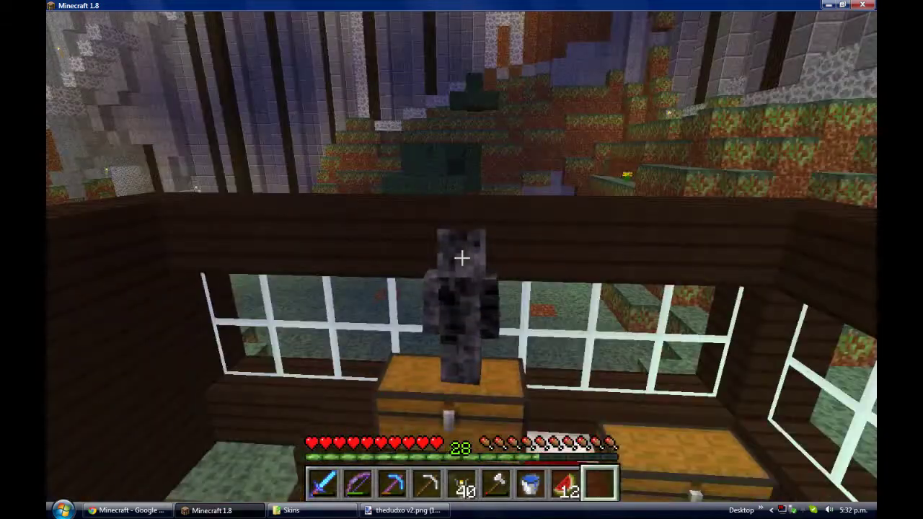
pyautogui.press('Escape')
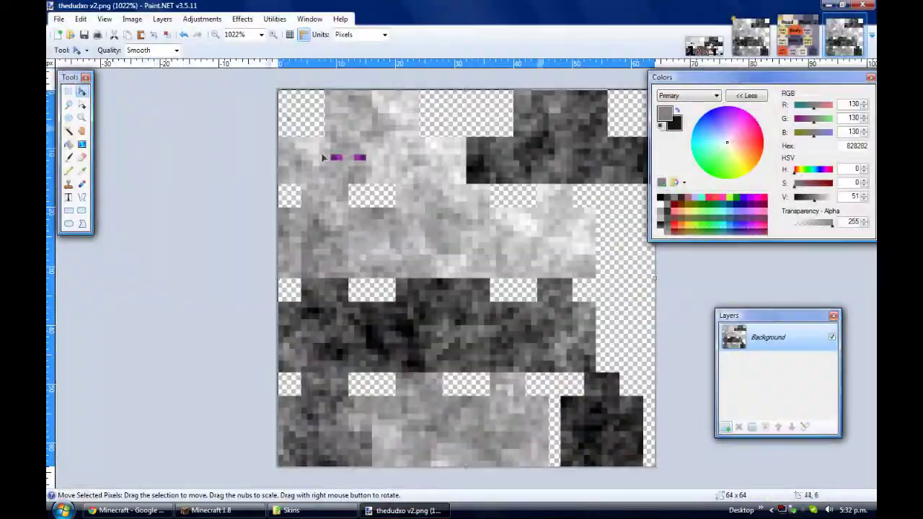
# Select the face area of the v2 skin in Paint.NET and try painting a near-black mouth below the eyes
pyautogui.press('s')
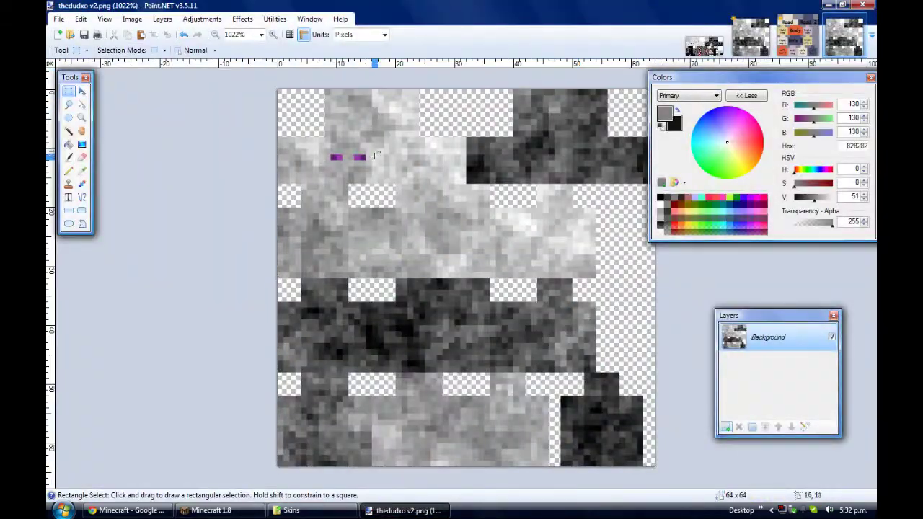
pyautogui.press('z')
pyautogui.moveTo(288, 94); pyautogui.dragTo(540, 245)
pyautogui.press('s')
pyautogui.moveTo(158, 104)
pyautogui.mouseDown()
pyautogui.moveTo(245, 202)
pyautogui.moveTo(261, 206)
pyautogui.mouseUp()
pyautogui.press('b')
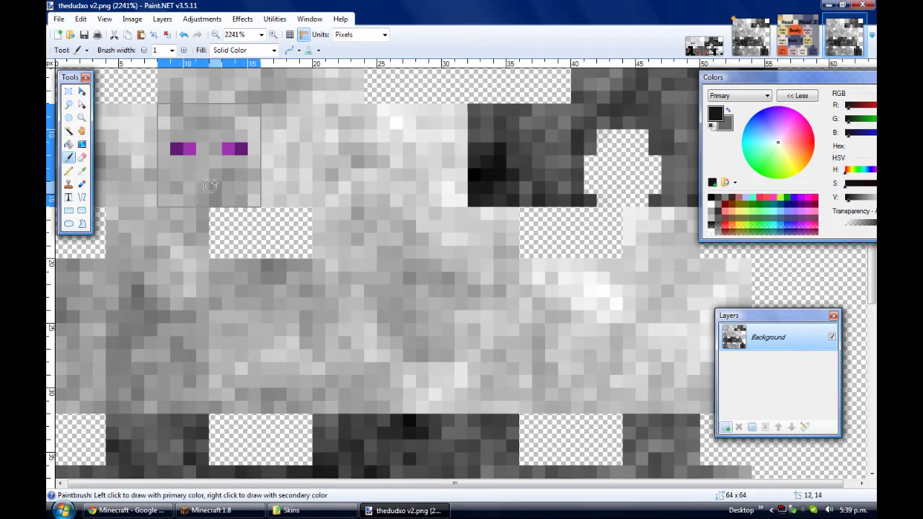
pyautogui.moveTo(176, 188); pyautogui.dragTo(206, 187)
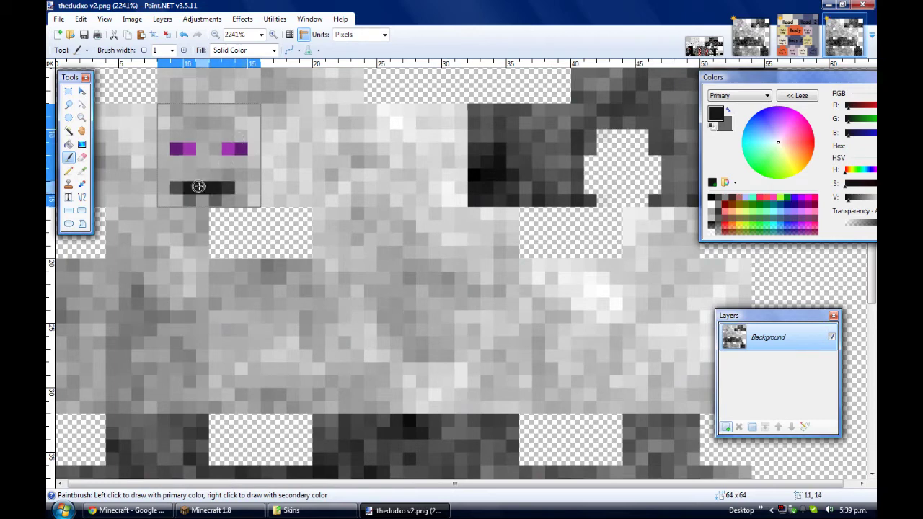
pyautogui.hotkey('ctrl', 'z')
pyautogui.hotkey('ctrl', 'z')
# Paint a dark gray mouth, four pixels wide, below the eyes
pyautogui.press('s')
pyautogui.moveTo(216, 187)
pyautogui.mouseDown()
pyautogui.moveTo(177, 189)
pyautogui.moveTo(197, 187)
pyautogui.mouseUp()
pyautogui.click(201, 194)
pyautogui.click(69, 157)
pyautogui.press('s')
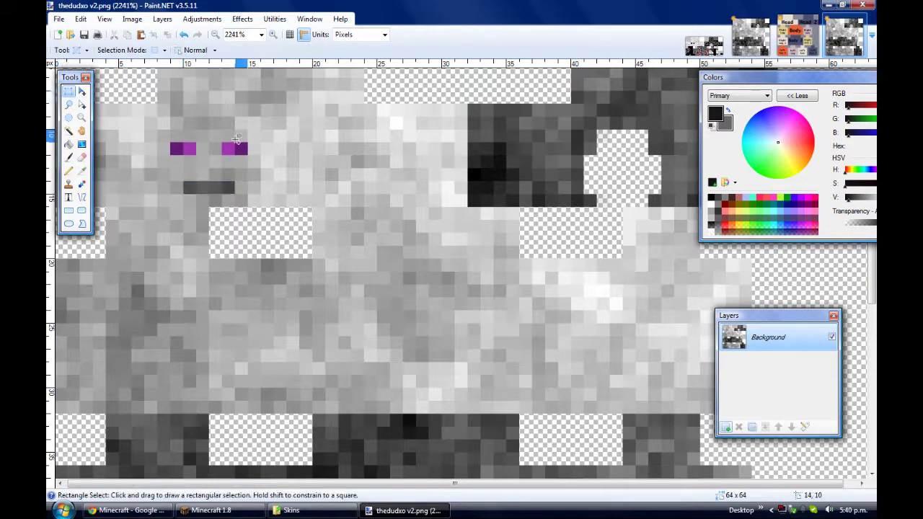
# Sample the eye's outer dark purple as the primary colour and try it on the inner pixel
pyautogui.scroll(-1, 195, 166)
pyautogui.scroll(2, 191, 144)
pyautogui.press('k')
pyautogui.click(175, 165)
pyautogui.press('p')
pyautogui.click(188, 164)
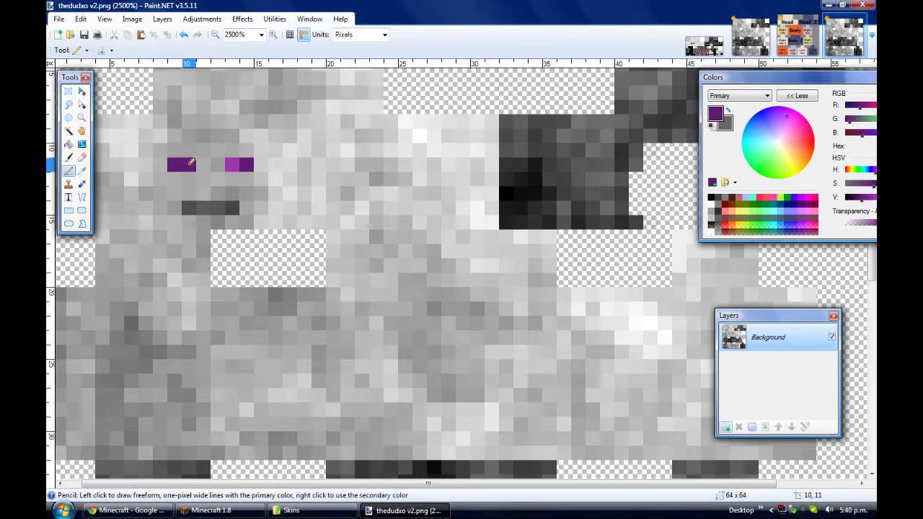
pyautogui.hotkey('ctrl', 'z')
pyautogui.hotkey('ctrl', 'z')
# Sample the light purple as secondary colour and repaint both eyes with light outer and dark inner pixels
pyautogui.press('k')
pyautogui.rightClick(189, 164)
pyautogui.press('p')
pyautogui.rightClick(175, 164)
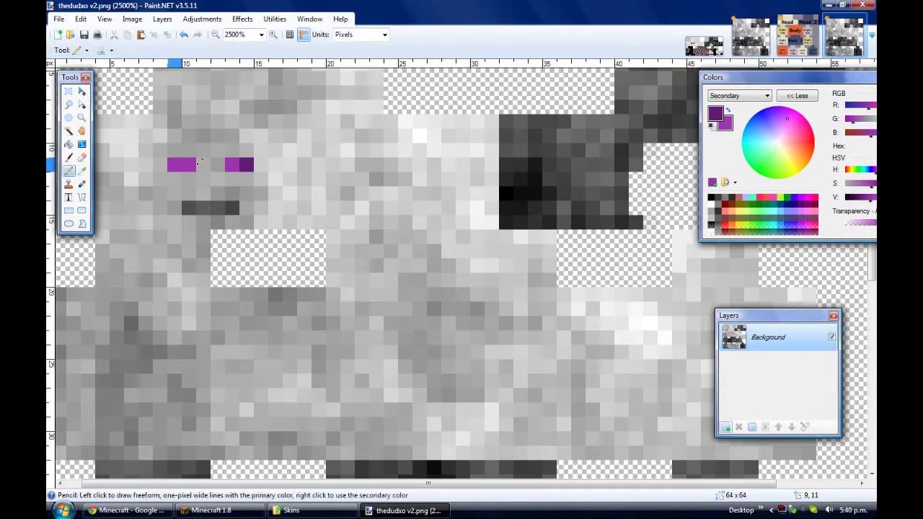
pyautogui.click(189, 164)
pyautogui.click(232, 165)
pyautogui.rightClick(246, 164)
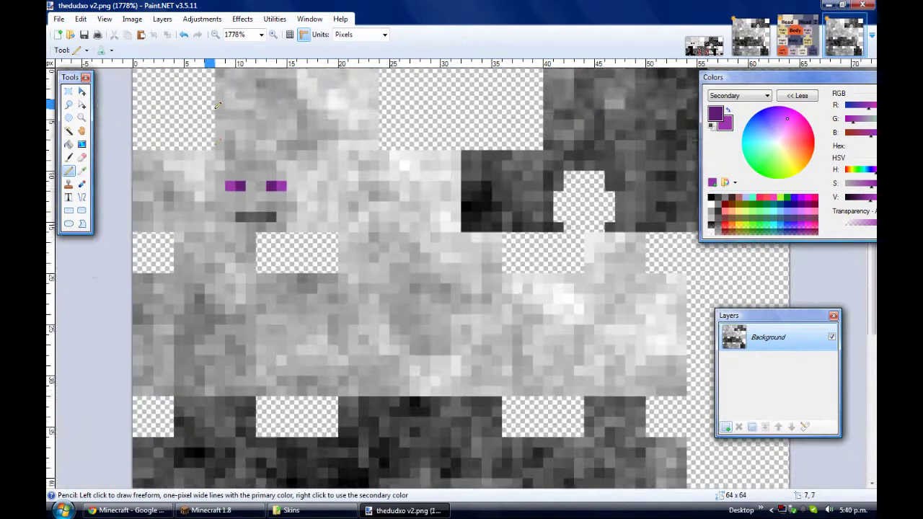
# Copy the whole v2 skin and paste it onto Layer 2 of alex template.png
pyautogui.scroll(-1, 323, 321)
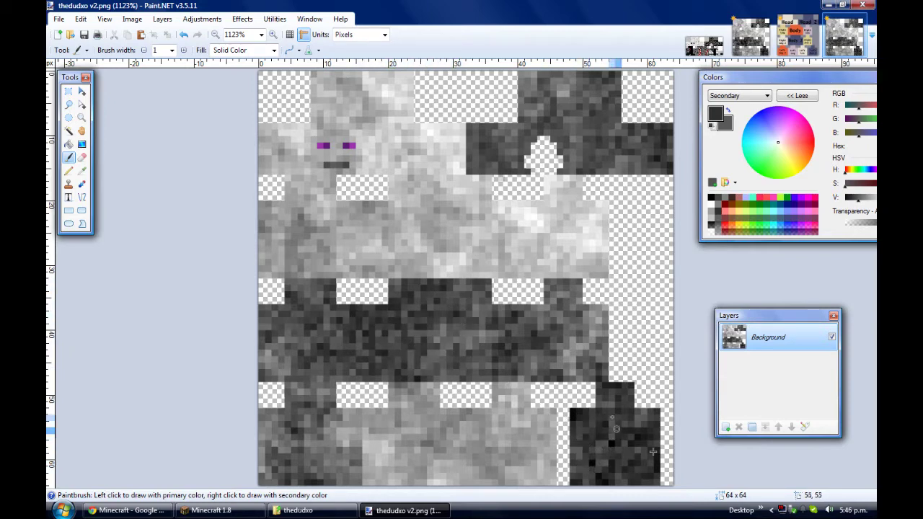
pyautogui.scroll(-2, 587, 426)
pyautogui.scroll(2, 630, 288)
pyautogui.click(69, 91)
pyautogui.hotkey('ctrl', 'a')
pyautogui.click(752, 38)
pyautogui.hotkey('ctrl', 'v')
pyautogui.scroll(-2, 784, 59)
# Hide Layer 2, select the second body layer's 8 x 12 front area on the visible template, and show Layer 2 again
pyautogui.click(831, 336)
pyautogui.click(831, 364)
pyautogui.click(798, 45)
pyautogui.click(754, 42)
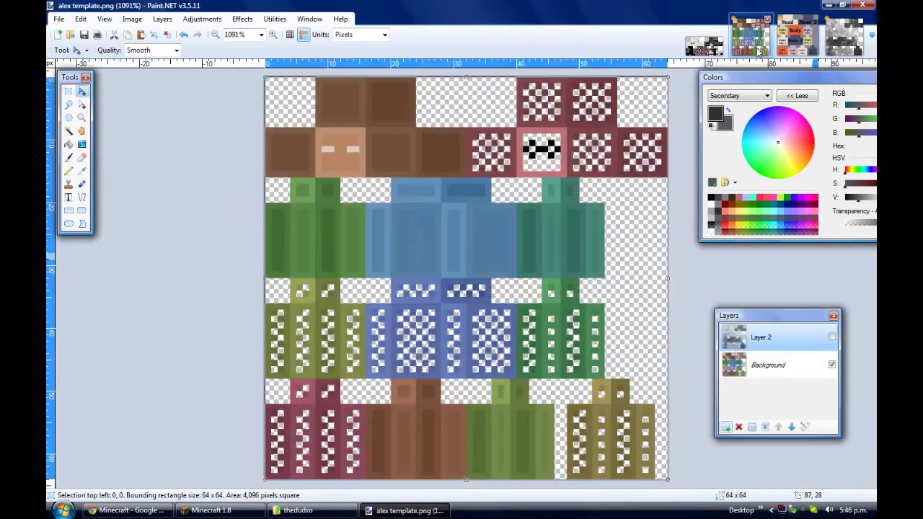
pyautogui.click(69, 91)
pyautogui.moveTo(393, 307); pyautogui.dragTo(439, 376)
pyautogui.click(831, 336)
pyautogui.scroll(2, 412, 369)
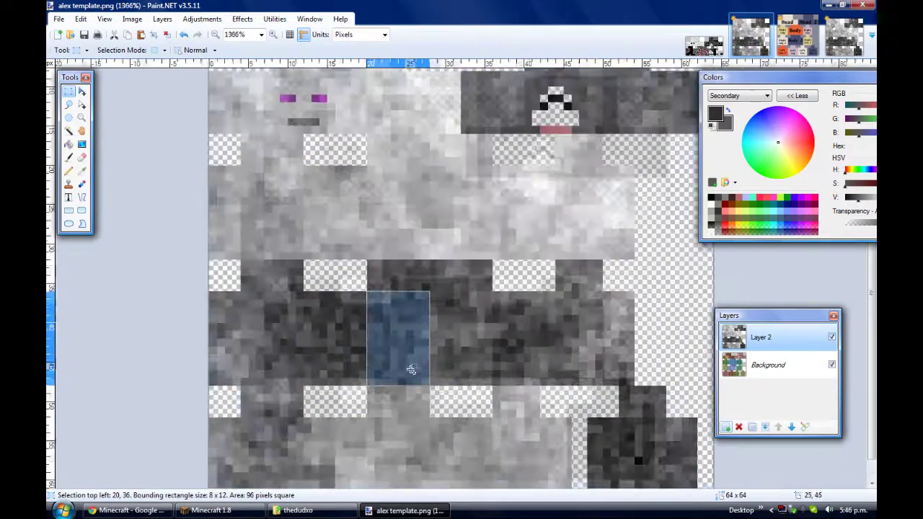
# Erase a ragged T-shaped opening down the middle of the selected body overlay front
pyautogui.click(82, 157)
pyautogui.moveTo(358, 249); pyautogui.dragTo(368, 275)
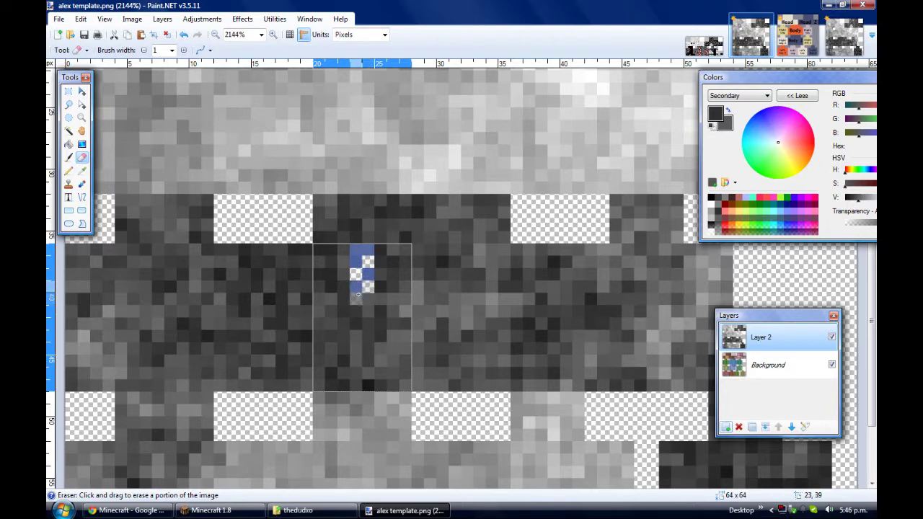
pyautogui.moveTo(357, 294); pyautogui.dragTo(359, 359)
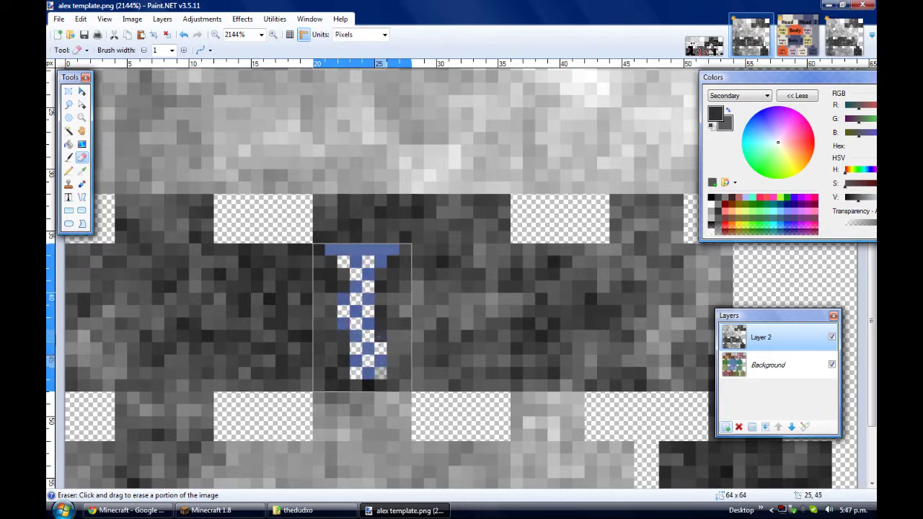
# Redo the opening's lower part as a narrower staggered strip and repaint one dark pixel at its lower end
pyautogui.hotkey('ctrl', 'z')
pyautogui.hotkey('ctrl', 'z')
pyautogui.hotkey('ctrl', 'z')
pyautogui.hotkey('ctrl', 'z')
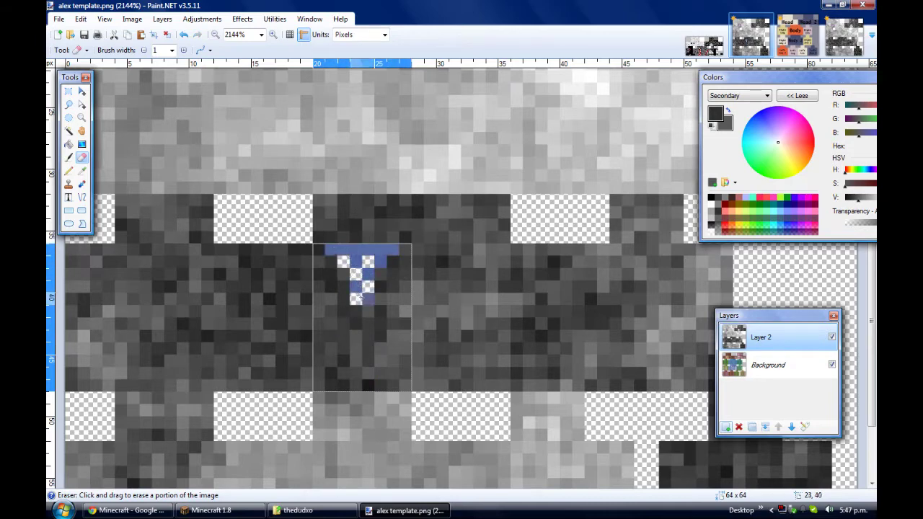
pyautogui.moveTo(349, 319); pyautogui.dragTo(360, 354)
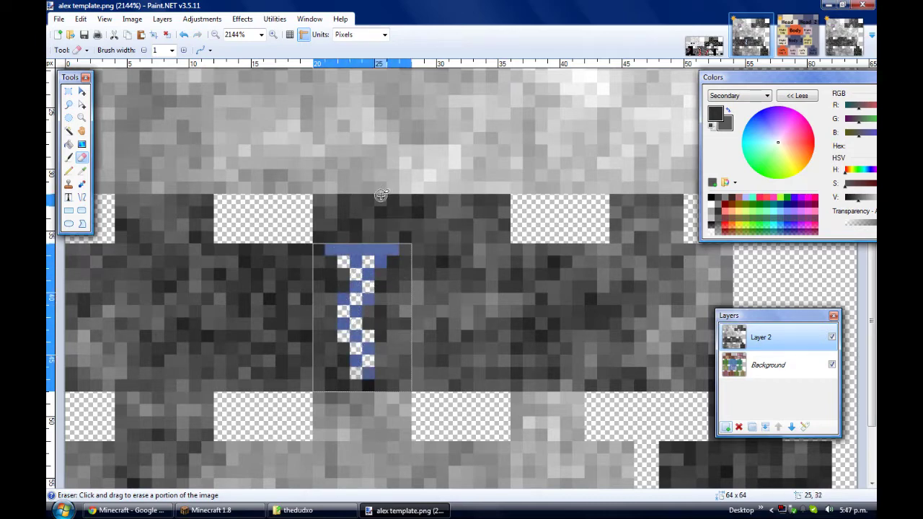
pyautogui.click(69, 157)
pyautogui.click(356, 374)
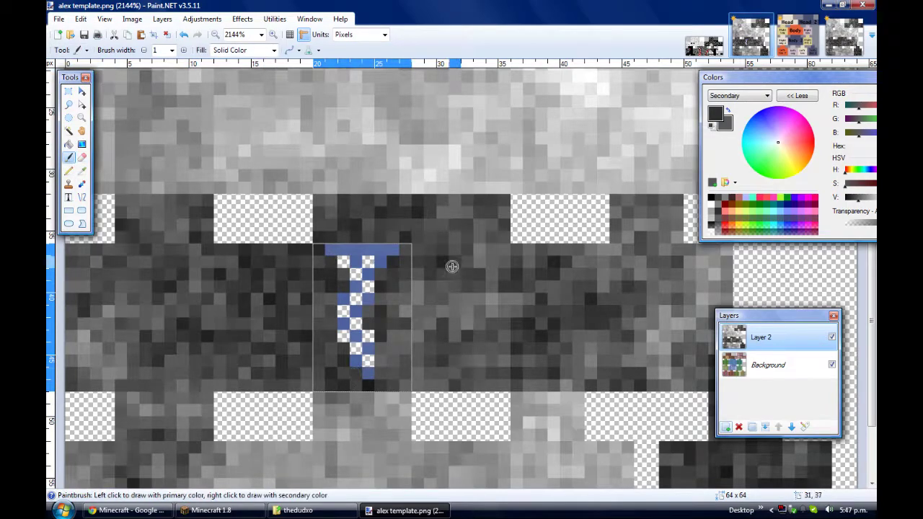
# Erase more pixels near the lower end and along the right edge of the body overlay's front opening
pyautogui.scroll(-2, 452, 267)
pyautogui.scroll(1, 453, 267)
pyautogui.click(81, 157)
pyautogui.scroll(1, 380, 322)
pyautogui.press('b')
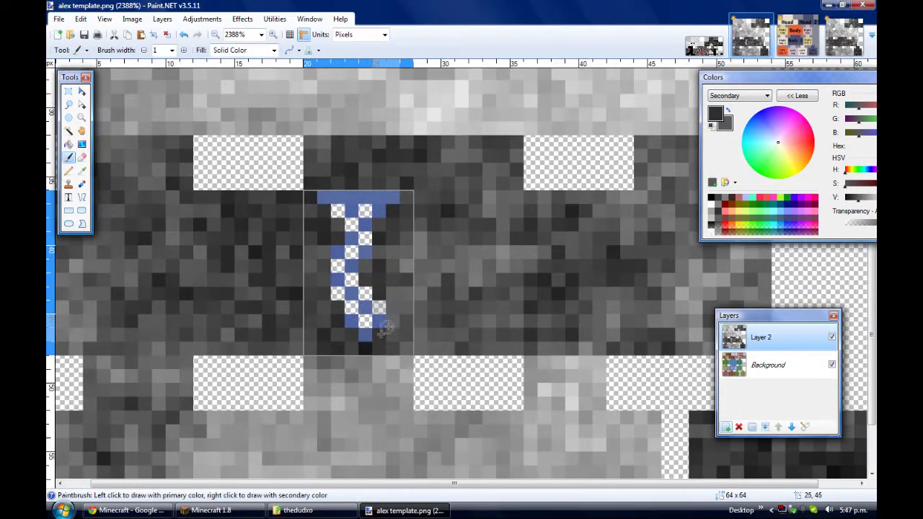
pyautogui.click(83, 158)
pyautogui.moveTo(365, 281); pyautogui.dragTo(351, 217)
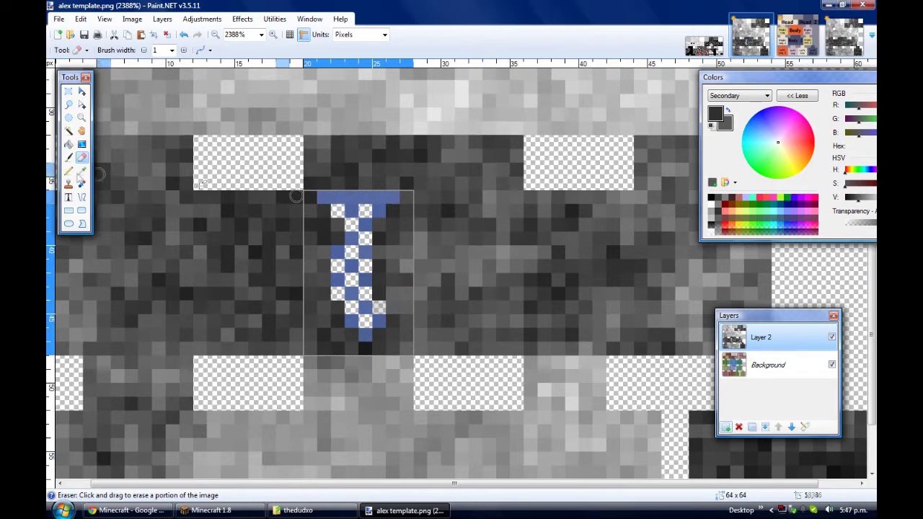
# Repaint the opening's left edge dark and erase individual pixels on both sides to give it a staggered outline
pyautogui.click(69, 158)
pyautogui.moveTo(351, 251); pyautogui.dragTo(337, 265)
pyautogui.click(81, 157)
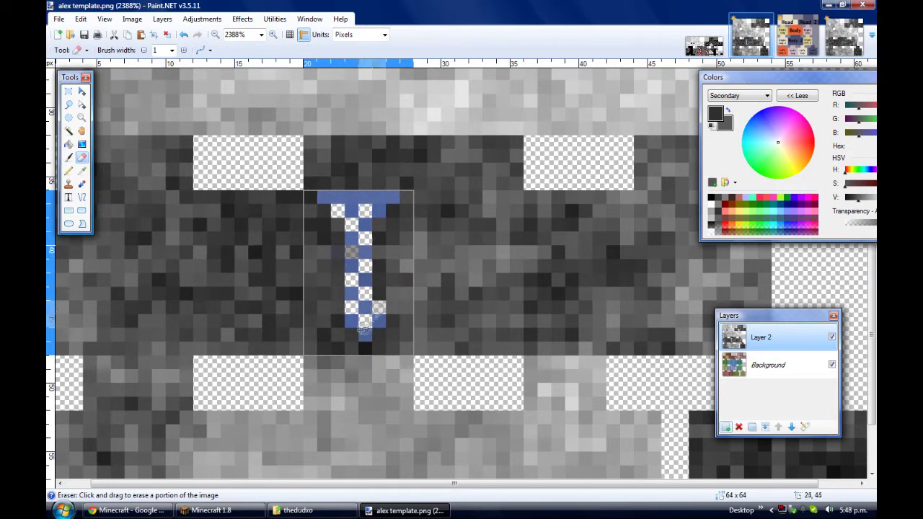
pyautogui.click(339, 268)
pyautogui.moveTo(379, 239); pyautogui.dragTo(379, 252)
pyautogui.click(59, 20)
pyautogui.click(59, 19)
pyautogui.click(338, 293)
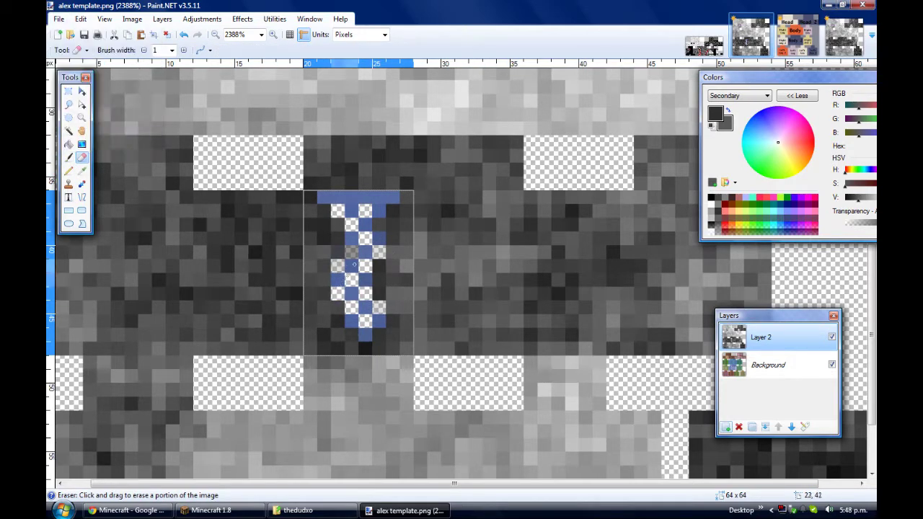
# Copy the entire Layer 2 skin from alex template.png and paste it over thedudxo v2.png
pyautogui.scroll(-5, 433, 176)
pyautogui.hotkey('ctrl', 'a')
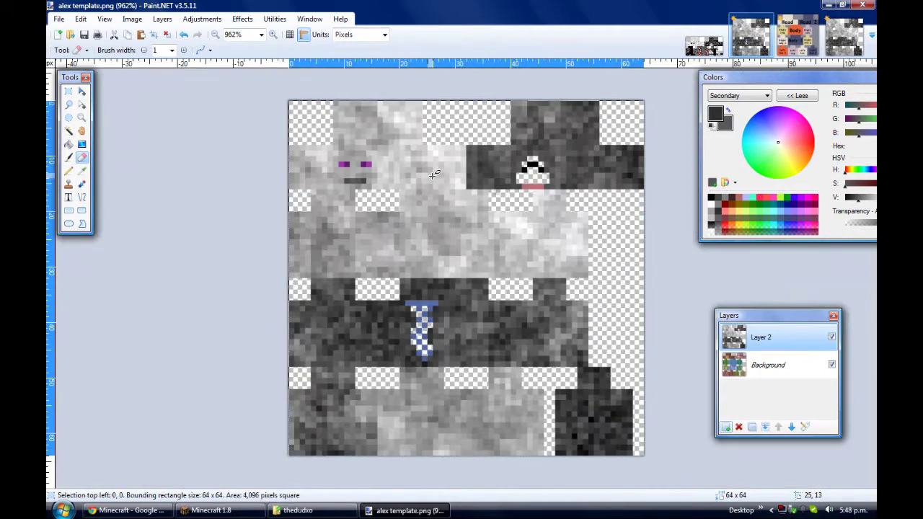
pyautogui.hotkey('ctrl', 'c')
pyautogui.click(844, 37)
pyautogui.hotkey('ctrl', 'v')
pyautogui.click(750, 51)
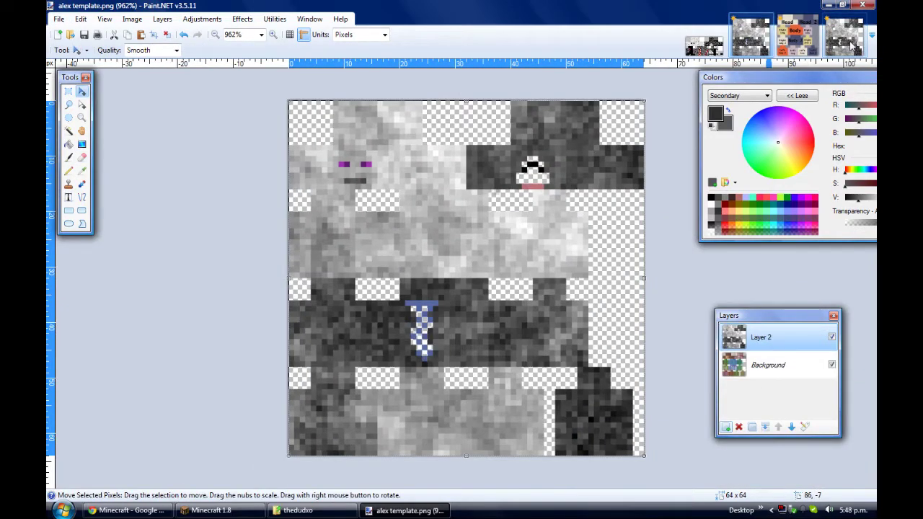
pyautogui.click(851, 43)
# Hide Layer 2 to examine the template's body overlay faces, and return to thedudxo v2.png
pyautogui.click(749, 37)
pyautogui.click(831, 336)
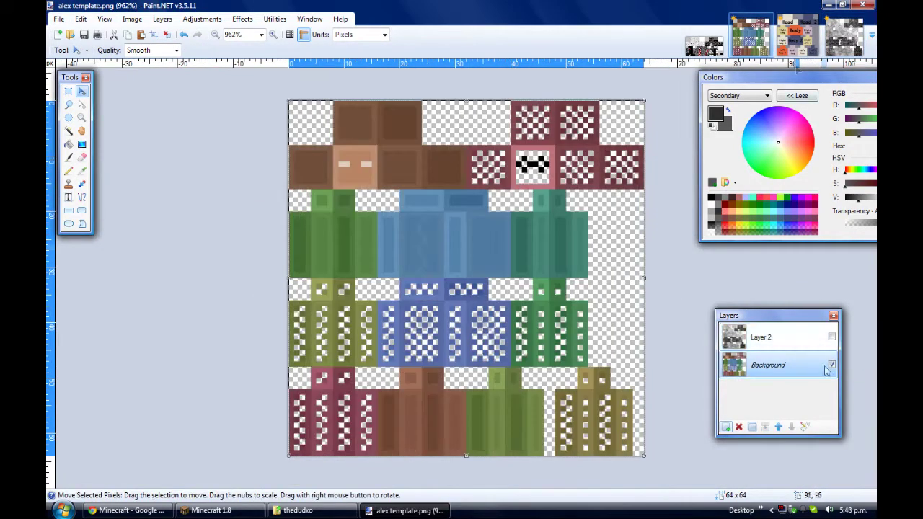
pyautogui.click(843, 38)
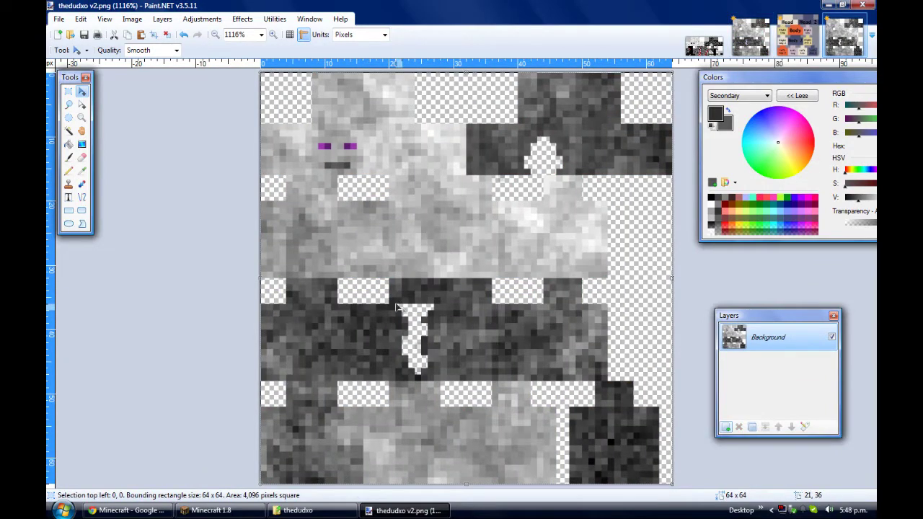
# Erase a rounded collar opening in a 6 x 4 selection on the body overlay's top face and save the file
pyautogui.scroll(2, 402, 312)
pyautogui.press('s')
pyautogui.moveTo(351, 298)
pyautogui.mouseDown()
pyautogui.moveTo(404, 300)
pyautogui.moveTo(403, 269)
pyautogui.mouseUp()
pyautogui.press('e')
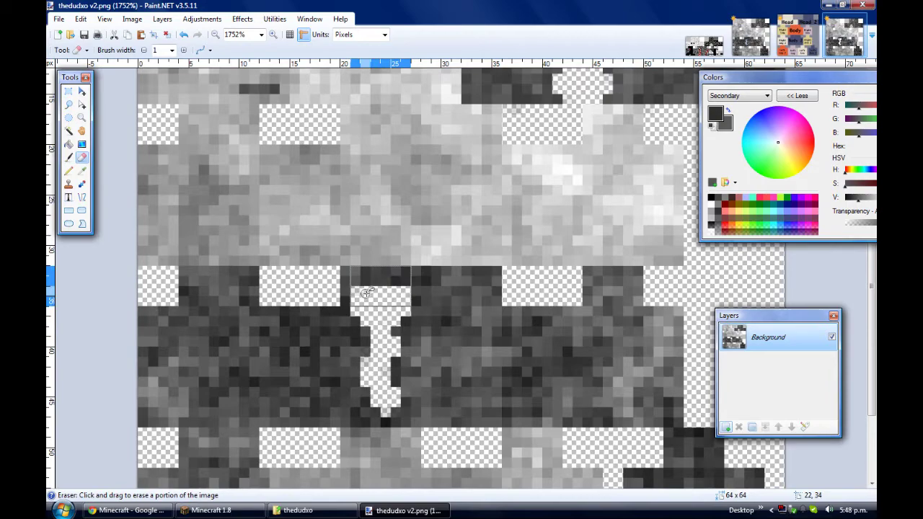
pyautogui.click(59, 20)
pyautogui.click(75, 101)
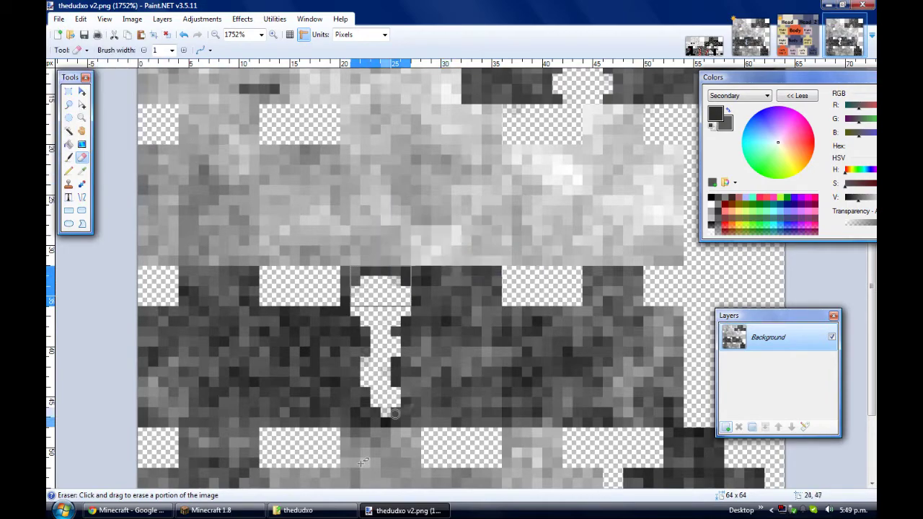
# Upload the saved skin for the Alex player model on the Minecraft profile page and rejoin the anz server in Minecraft
pyautogui.click(128, 510)
pyautogui.click(172, 299)
pyautogui.click(195, 364)
pyautogui.click(657, 184)
pyautogui.click(668, 351)
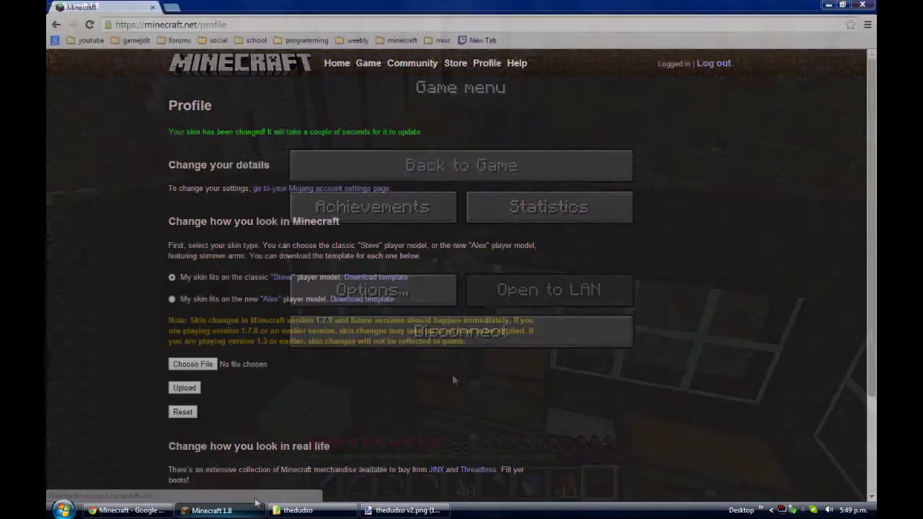
pyautogui.click(452, 374)
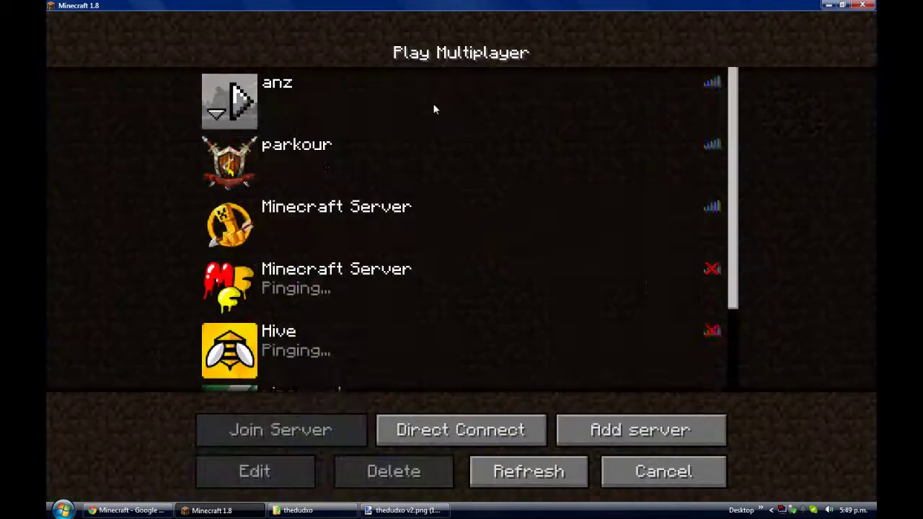
pyautogui.doubleClick(433, 103)
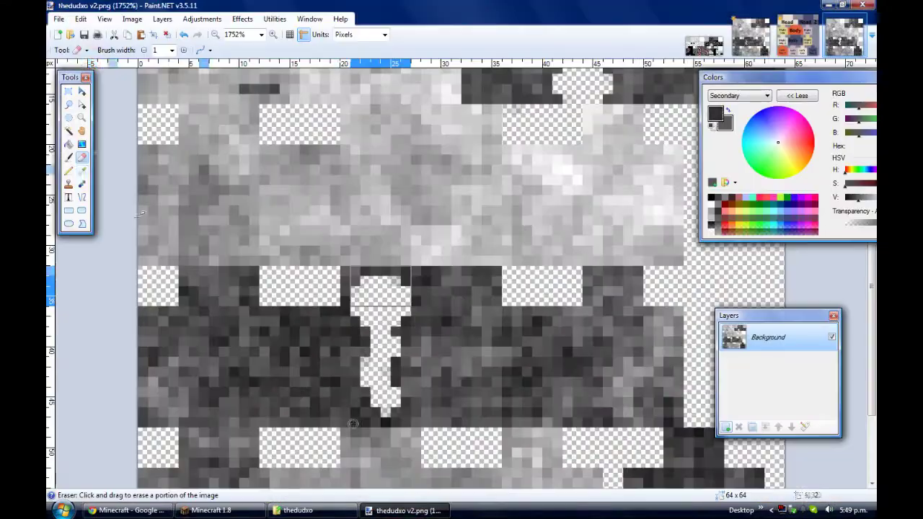
pyautogui.press('k')
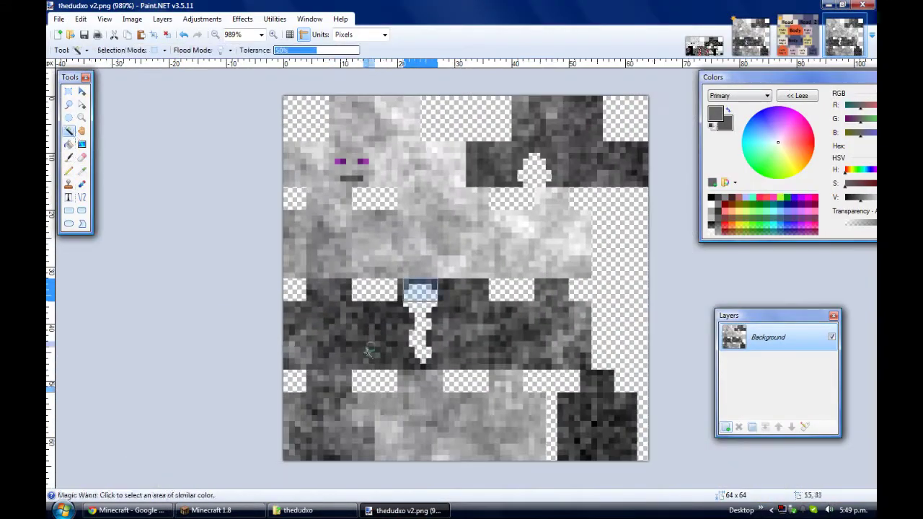
pyautogui.click(365, 349)
pyautogui.rightClick(316, 241)
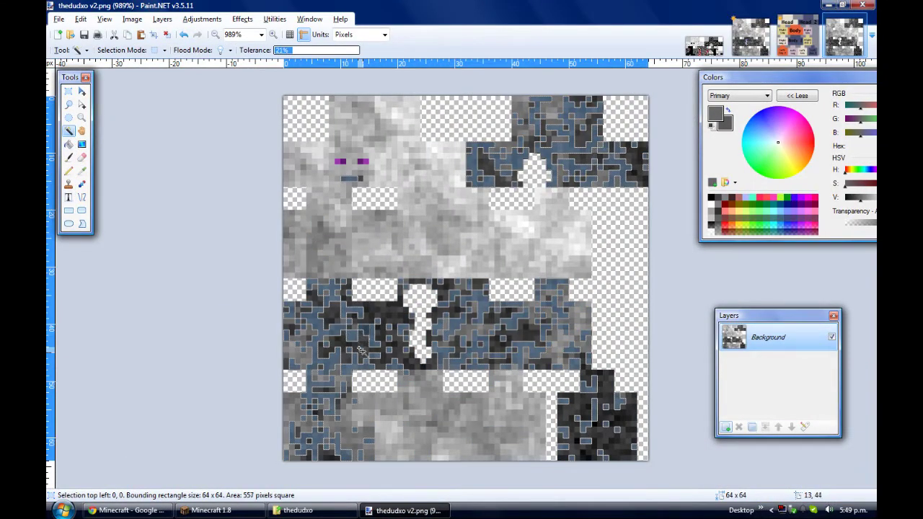
pyautogui.keyDown('ctrl'); pyautogui.click(349, 339); pyautogui.keyUp('ctrl')
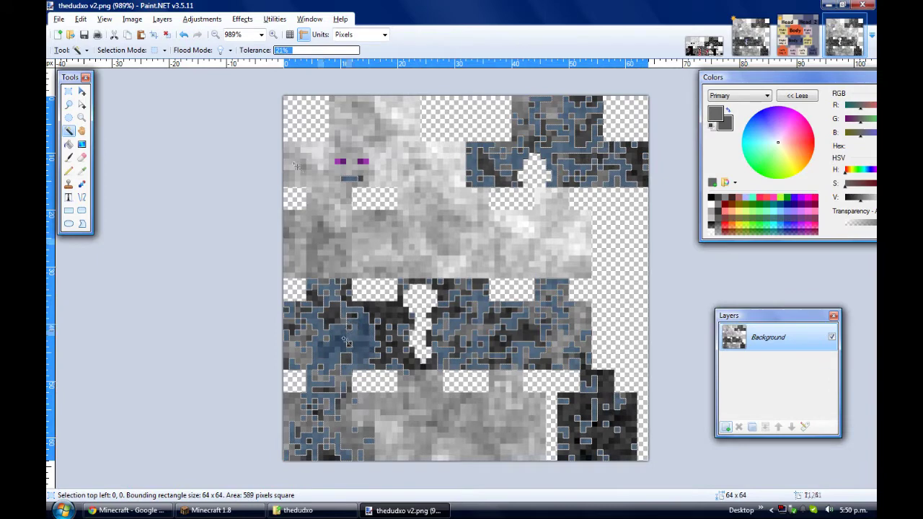
pyautogui.keyDown('ctrl'); pyautogui.click(391, 327); pyautogui.keyUp('ctrl')
pyautogui.keyDown('ctrl'); pyautogui.click(338, 293); pyautogui.keyUp('ctrl')
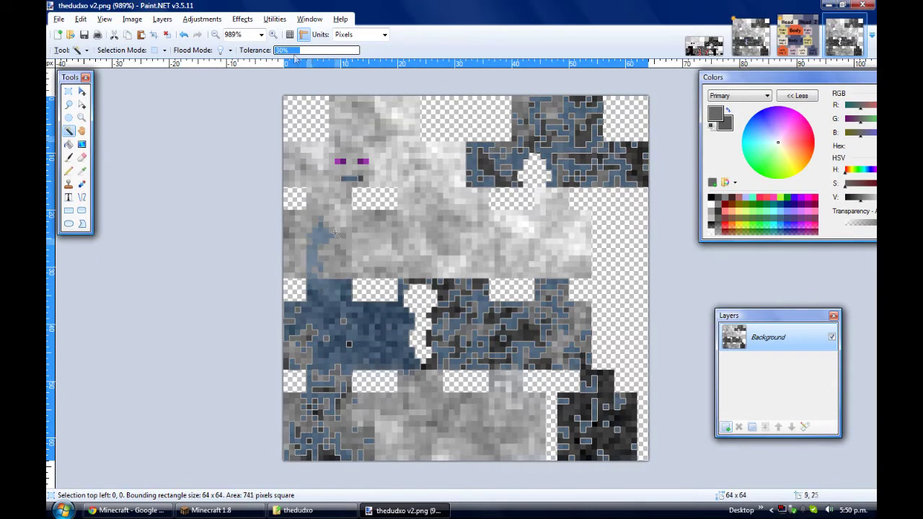
pyautogui.keyDown('shift'); pyautogui.click(308, 292); pyautogui.keyUp('shift')
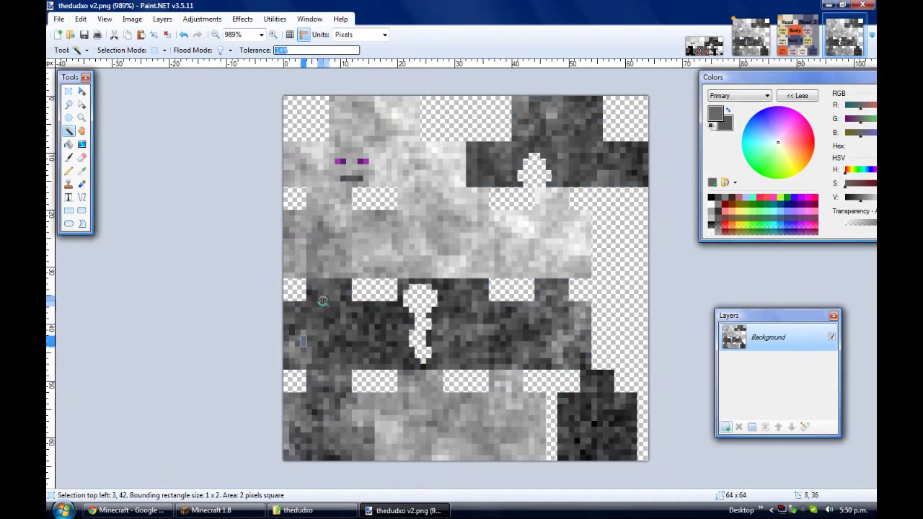
# Select all dark clothing overlay areas with the Magic Wand at 38% tolerance and subtract the light base-skin areas with Rectangle Select
pyautogui.keyDown('ctrl'); pyautogui.click(328, 325); pyautogui.keyUp('ctrl')
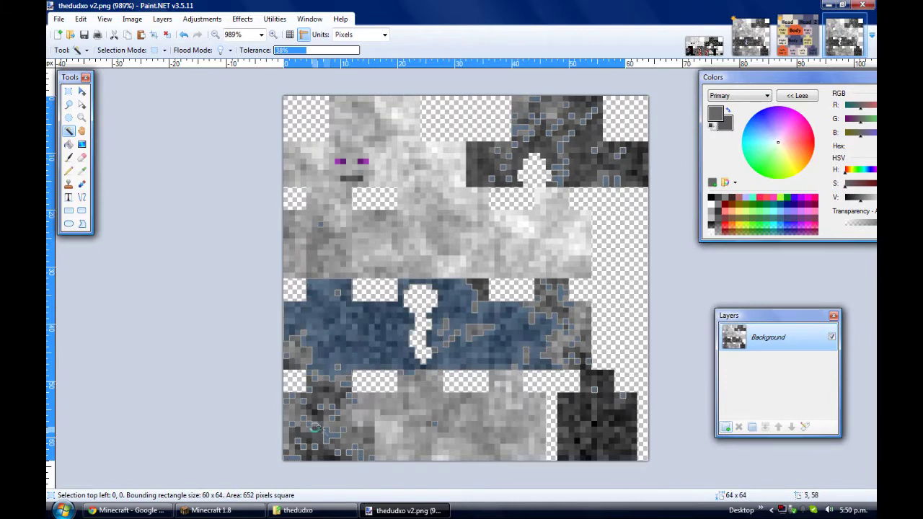
pyautogui.keyDown('ctrl'); pyautogui.click(317, 425); pyautogui.keyUp('ctrl')
pyautogui.keyDown('ctrl'); pyautogui.click(595, 424); pyautogui.keyUp('ctrl')
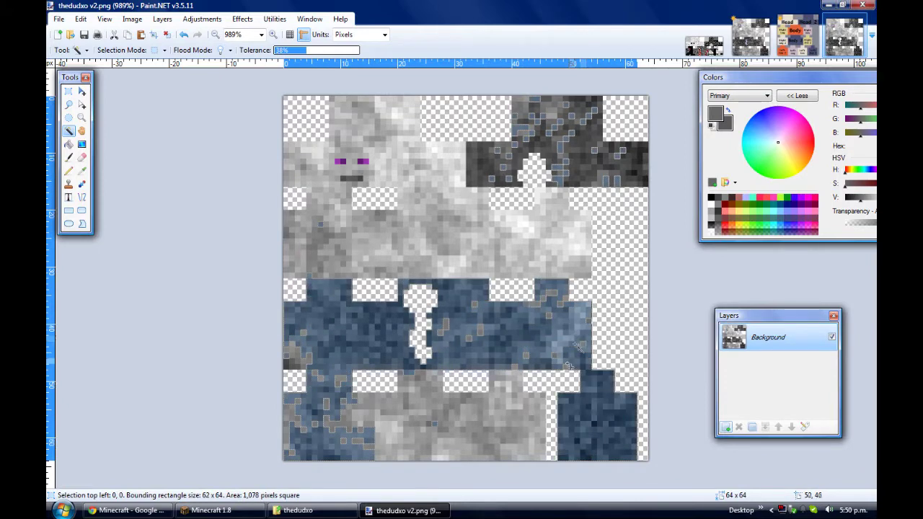
pyautogui.keyDown('ctrl'); pyautogui.click(297, 353); pyautogui.keyUp('ctrl')
pyautogui.keyDown('ctrl'); pyautogui.click(575, 142); pyautogui.keyUp('ctrl')
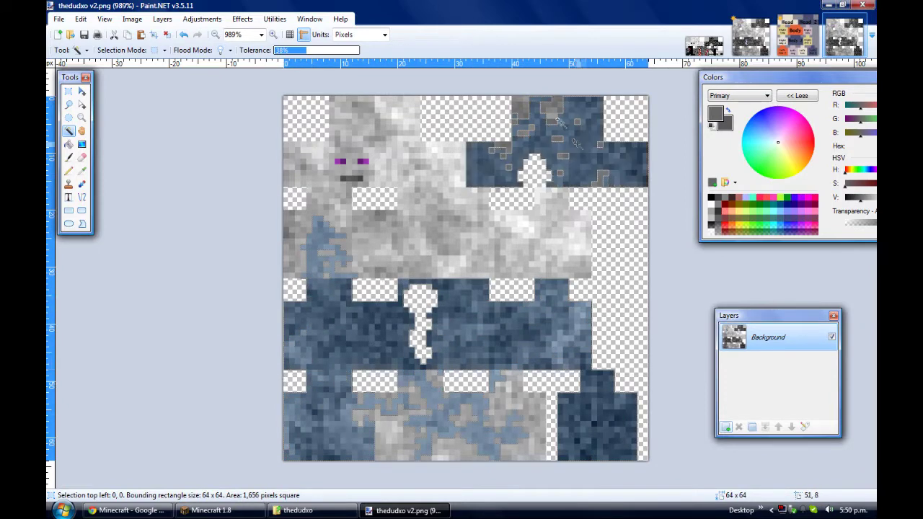
pyautogui.press('s')
pyautogui.moveTo(295, 219); pyautogui.dragTo(375, 280)
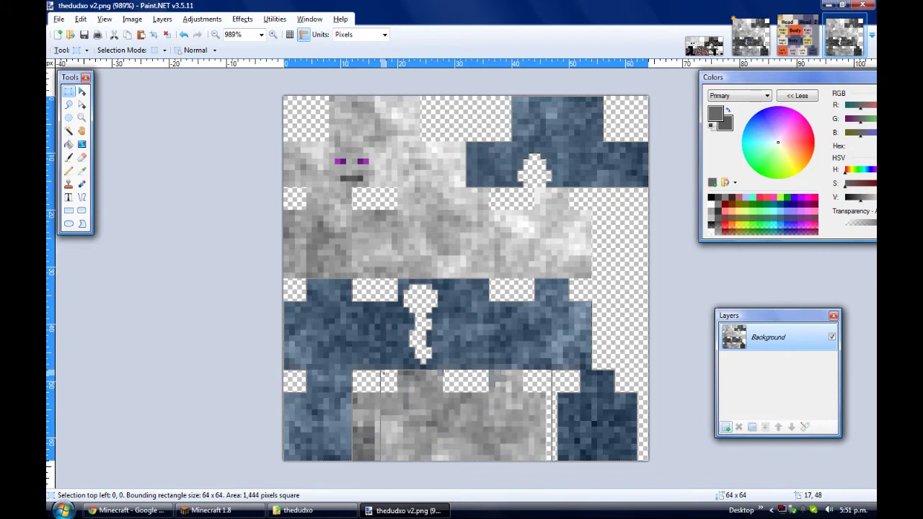
# Set the primary and secondary colors to 262626 and fill the selected overlay areas with the Gradient tool
pyautogui.click(82, 144)
pyautogui.moveTo(720, 77); pyautogui.dragTo(638, 158)
pyautogui.click(768, 283)
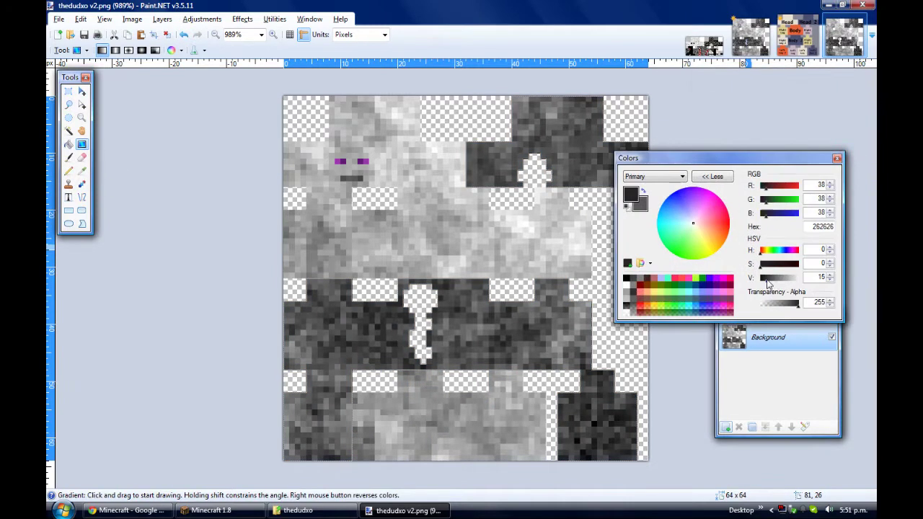
pyautogui.click(643, 208)
pyautogui.moveTo(770, 281); pyautogui.dragTo(767, 282)
pyautogui.moveTo(710, 158); pyautogui.dragTo(756, 141)
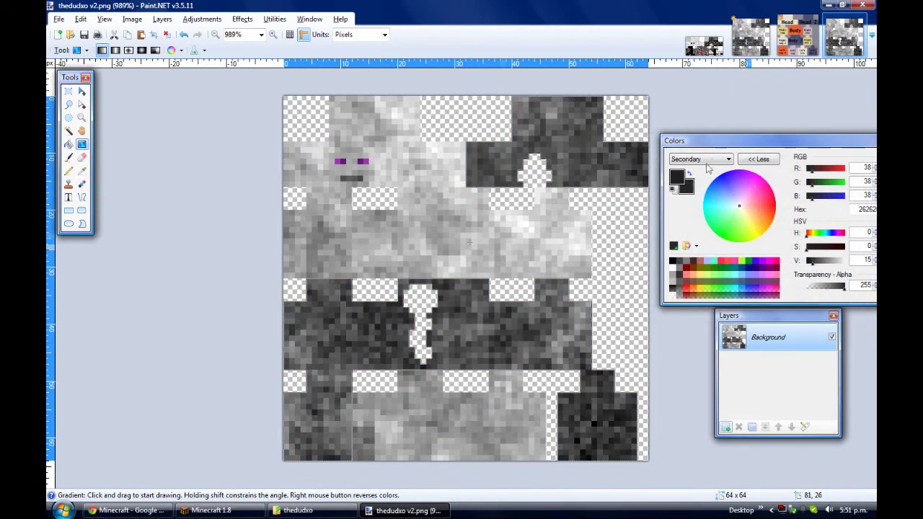
pyautogui.moveTo(302, 433); pyautogui.dragTo(585, 140)
# Apply the Clouds effect with a reduced scale to the selected overlay areas
pyautogui.click(201, 20)
pyautogui.moveTo(242, 19)
pyautogui.moveTo(261, 111)
pyautogui.click(358, 112)
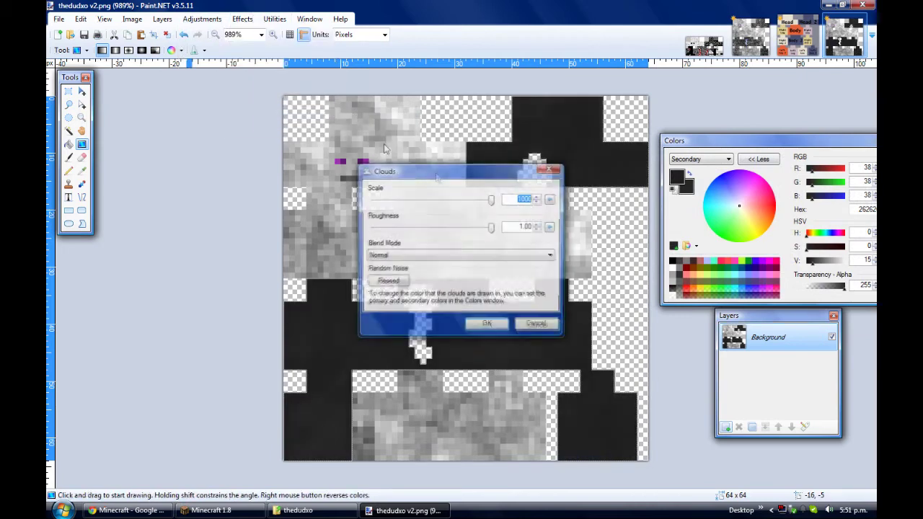
pyautogui.moveTo(432, 171); pyautogui.dragTo(155, 121)
pyautogui.moveTo(211, 150); pyautogui.dragTo(177, 157)
pyautogui.click(208, 274)
# Set the secondary color to 4C4C4C and apply reseeded Clouds with reduced roughness to the selected overlay areas
pyautogui.click(818, 261)
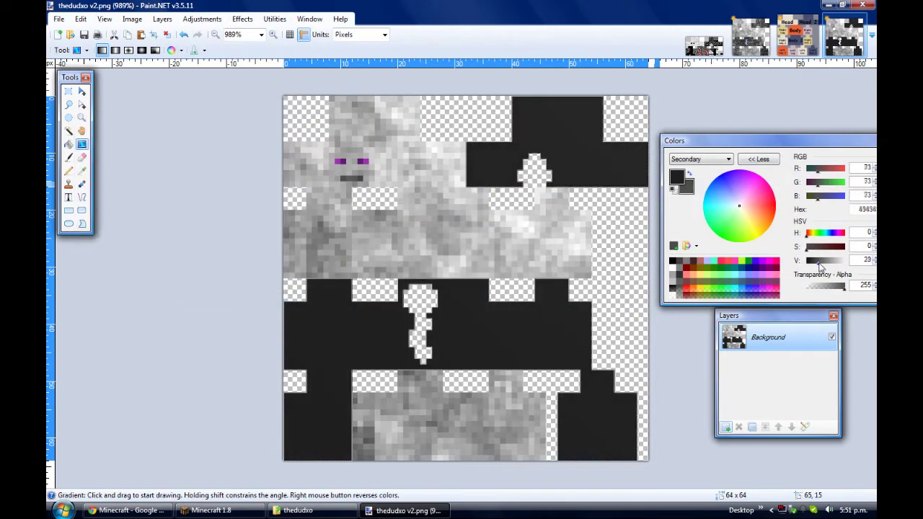
pyautogui.moveTo(283, 346); pyautogui.dragTo(489, 221)
pyautogui.click(202, 19)
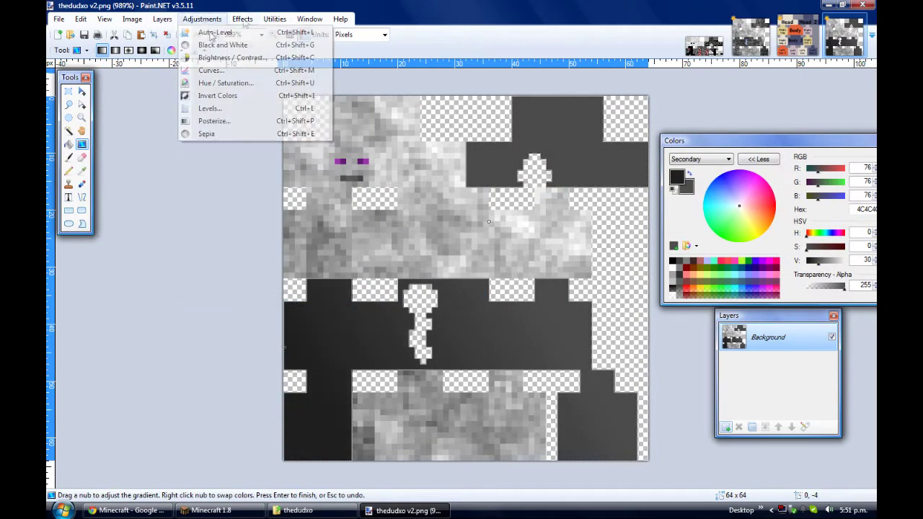
pyautogui.moveTo(242, 19)
pyautogui.moveTo(279, 112)
pyautogui.click(370, 112)
pyautogui.moveTo(429, 170); pyautogui.dragTo(516, 121)
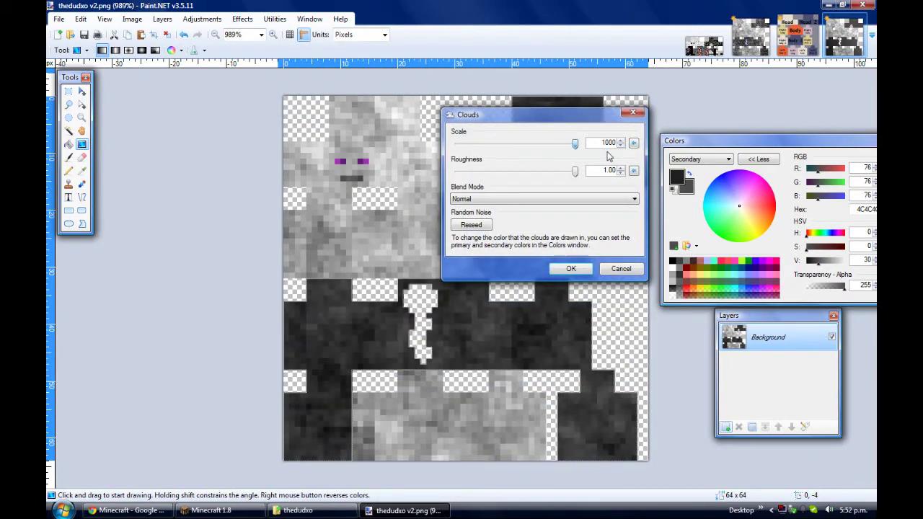
pyautogui.moveTo(531, 171); pyautogui.dragTo(539, 175)
pyautogui.click(476, 226)
pyautogui.click(570, 268)
# Deselect the overlay and paint over the bumps along the lower chest opening in dark gray, leaving a narrow straight strip
pyautogui.scroll(4, 474, 330)
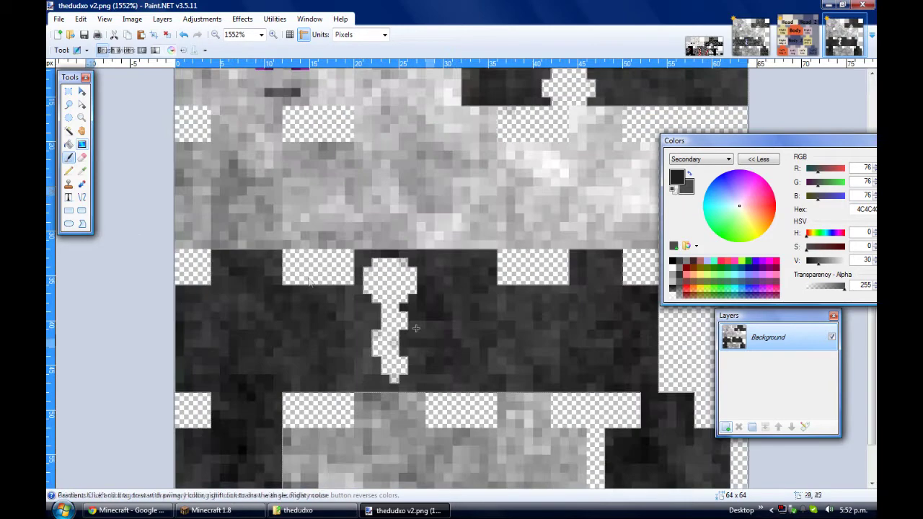
pyautogui.click(69, 157)
pyautogui.click(68, 92)
pyautogui.click(129, 130)
pyautogui.click(68, 158)
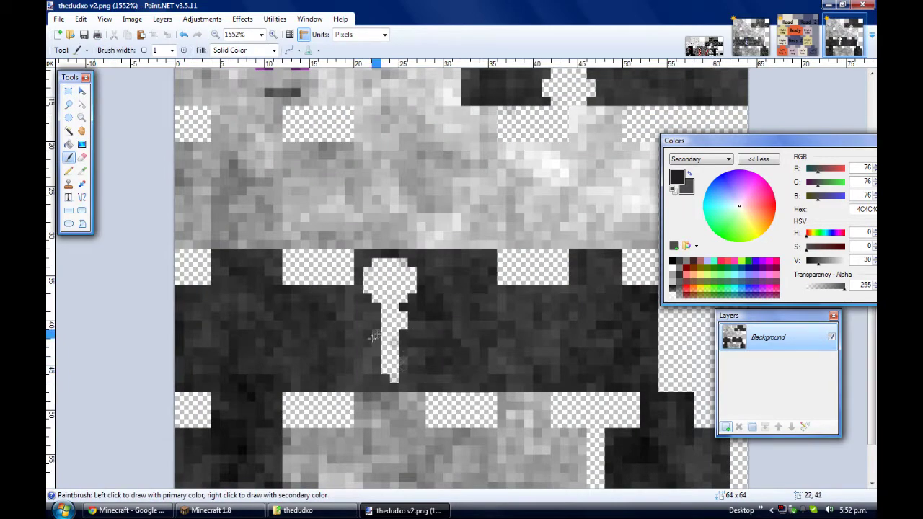
# Erase stepped edges on the upper chest opening so it tapers into the narrow strip, and save the skin
pyautogui.click(82, 157)
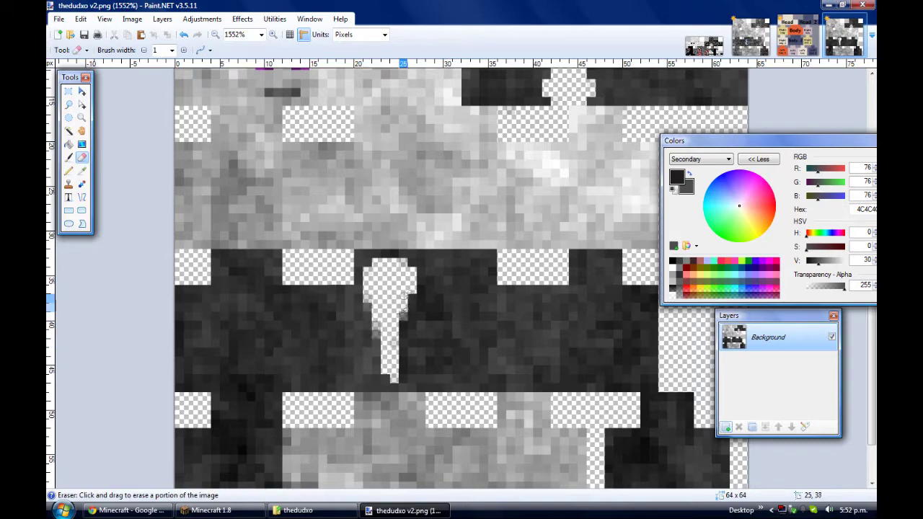
pyautogui.click(59, 19)
pyautogui.click(72, 100)
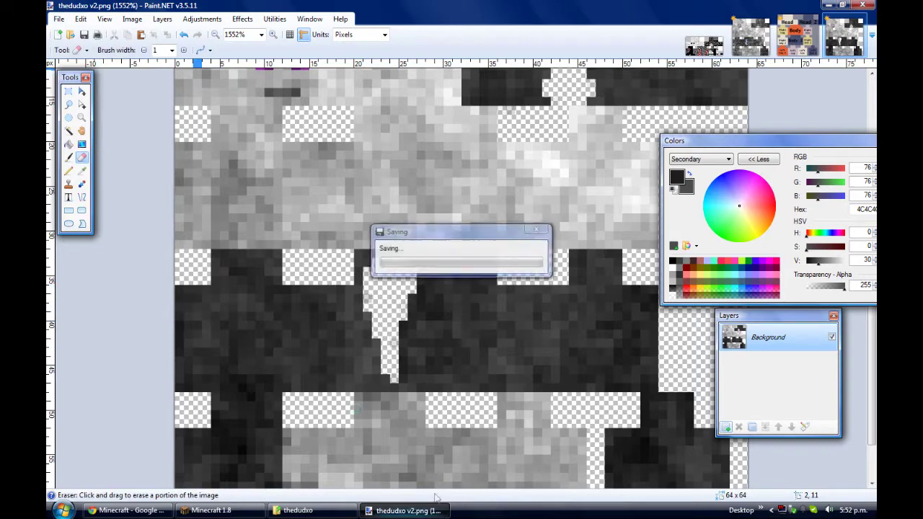
# Upload the newly saved skin file on the Minecraft profile page
pyautogui.click(311, 511)
pyautogui.click(130, 510)
pyautogui.click(192, 364)
pyautogui.click(723, 350)
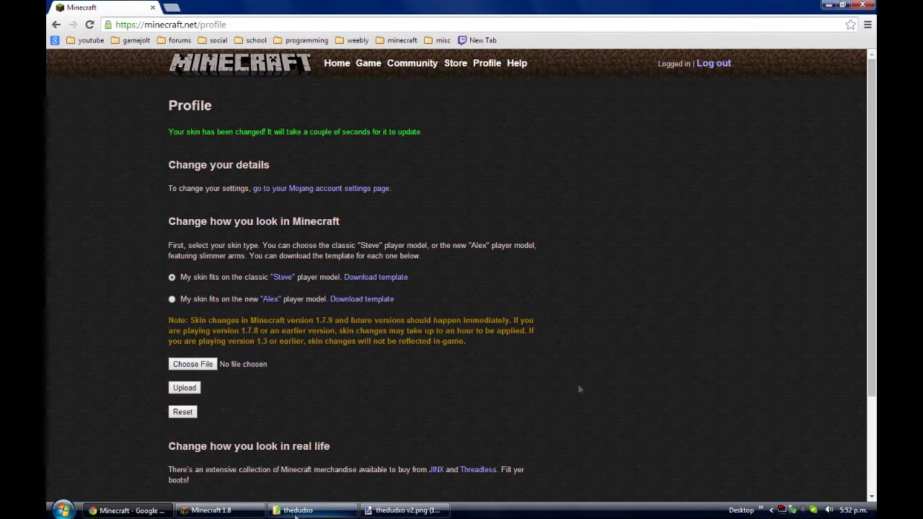
# Switch to Minecraft and rejoin the anz server to check the updated skin in game
pyautogui.click(220, 510)
pyautogui.click(311, 511)
pyautogui.click(392, 511)
pyautogui.scroll(-6, 361, 437)
pyautogui.hotkey('alt', 'Tab')
pyautogui.press('Tab')
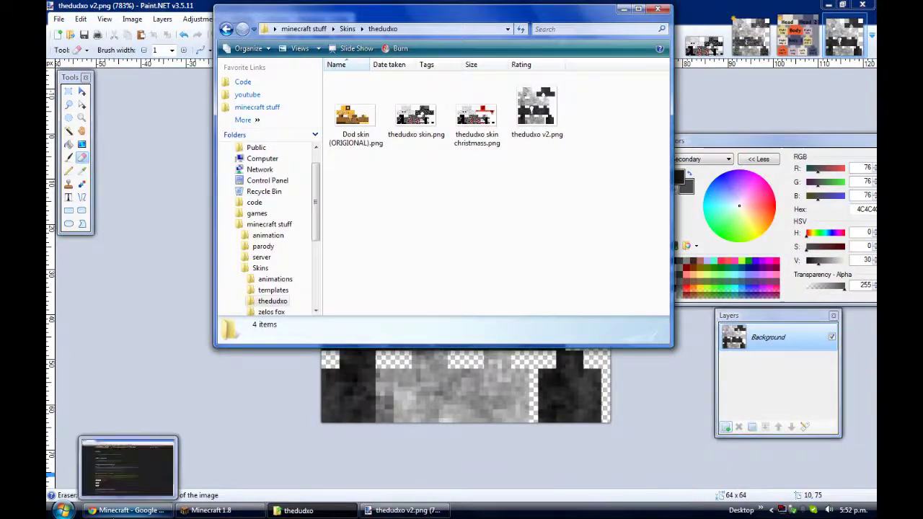
pyautogui.click(220, 510)
pyautogui.doubleClick(355, 104)
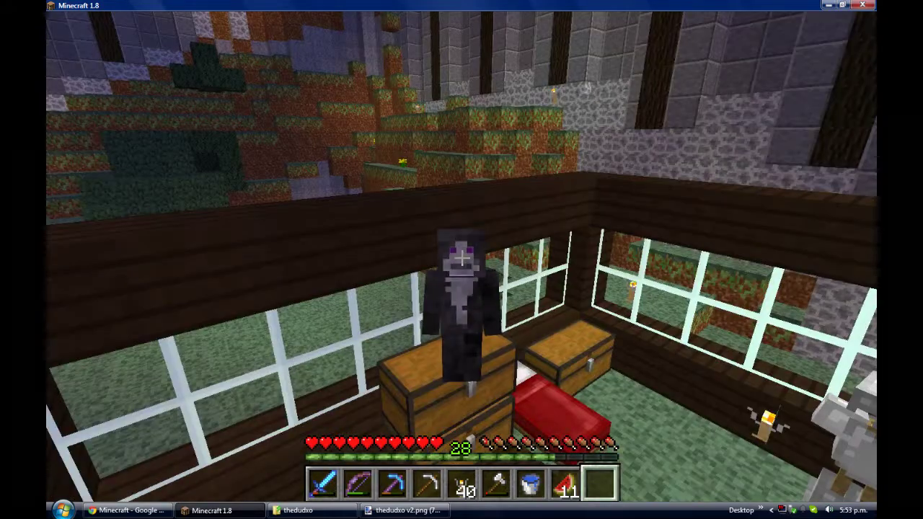
# Post "i think i should loose the hood with this" in the game chat, followed by "looks weir"
pyautogui.write('thedudxo> i think i should loose the hood with this')
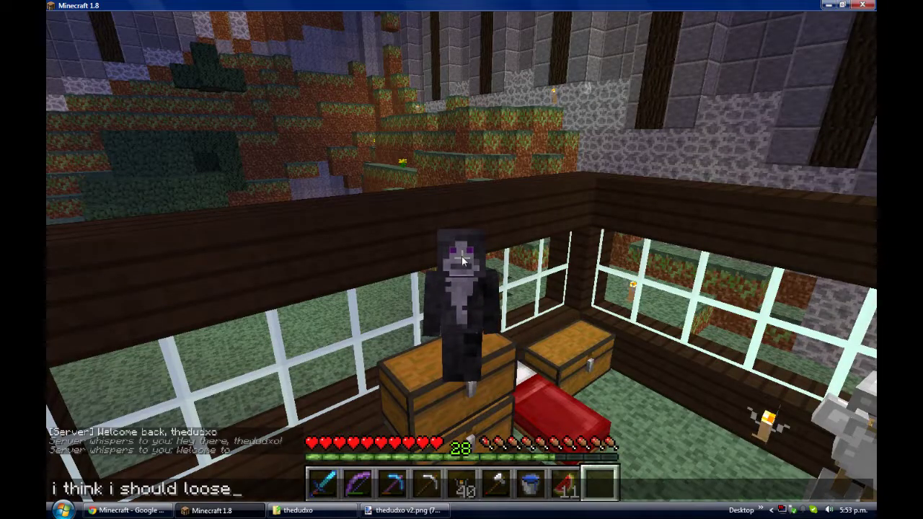
pyautogui.press('Return')
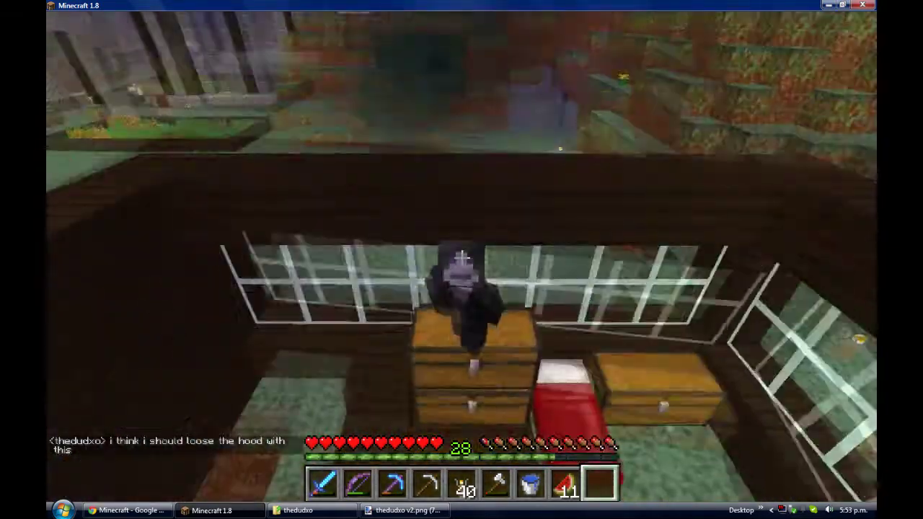
pyautogui.write('tlooks weir')
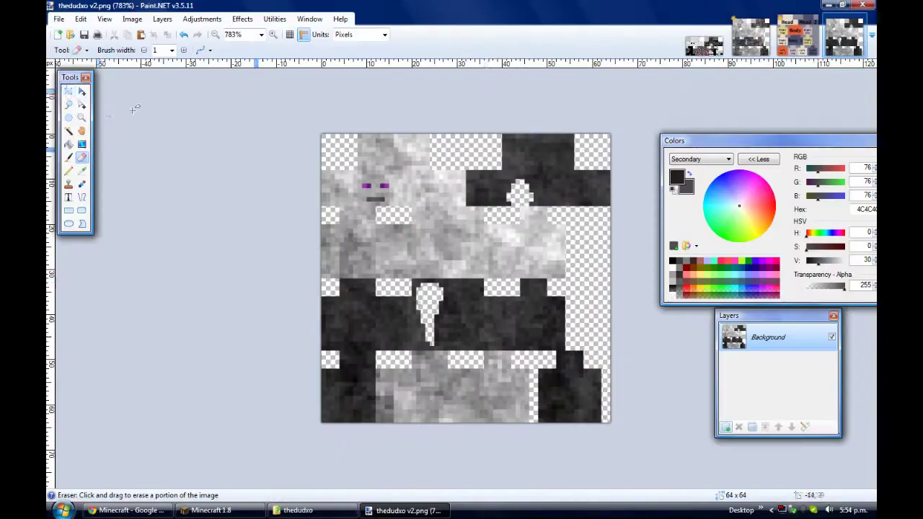
# Delete the dark hood overlay from the head's second-layer area of the skin and save the file
pyautogui.press('s')
pyautogui.moveTo(466, 206); pyautogui.dragTo(610, 136)
pyautogui.click(59, 19)
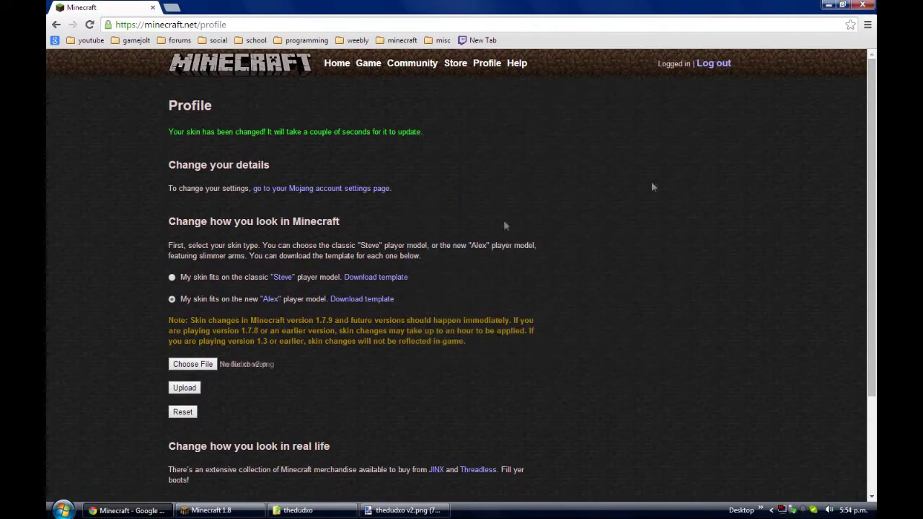
# Upload the hoodless skin on the Minecraft profile page and rejoin the anz server in the game
pyautogui.click(185, 388)
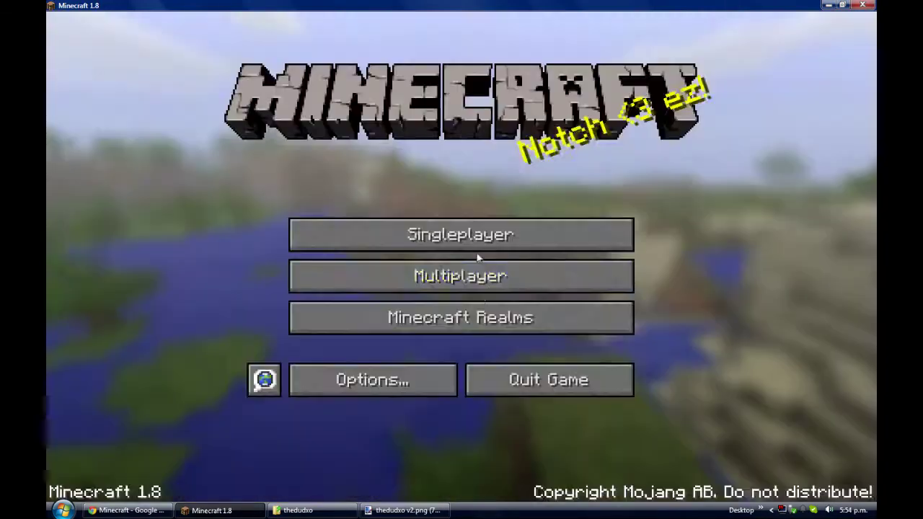
pyautogui.click(476, 271)
pyautogui.doubleClick(356, 106)
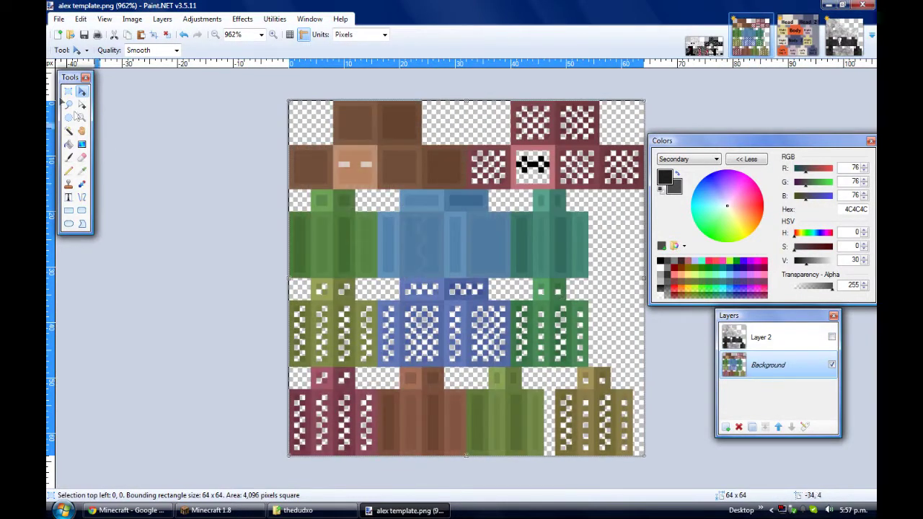
# Select the second-layer areas of both arms on the alex template and show Layer 2 over them
pyautogui.click(68, 91)
pyautogui.moveTo(513, 365); pyautogui.dragTo(585, 303)
pyautogui.moveTo(604, 382); pyautogui.dragTo(609, 388)
pyautogui.moveTo(631, 391); pyautogui.dragTo(556, 454)
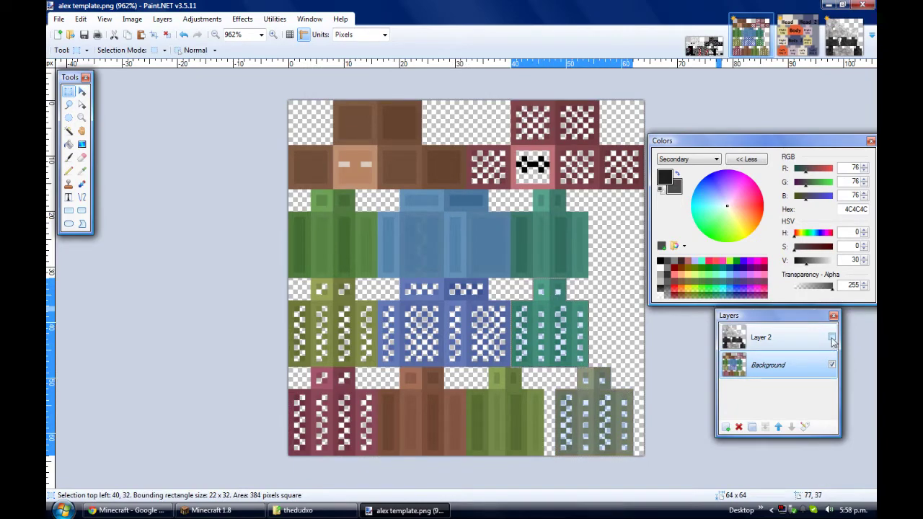
pyautogui.click(832, 337)
# Make Layer 2 active and erase about three pixel rows from the lower ends of both sleeve overlays
pyautogui.scroll(2, 479, 354)
pyautogui.press('e')
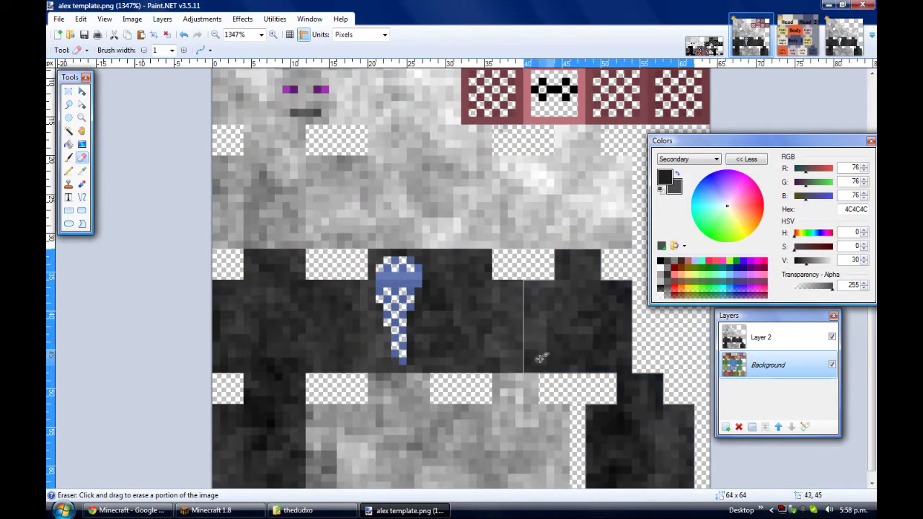
pyautogui.click(766, 339)
pyautogui.click(832, 365)
pyautogui.click(832, 365)
pyautogui.click(832, 337)
pyautogui.click(832, 338)
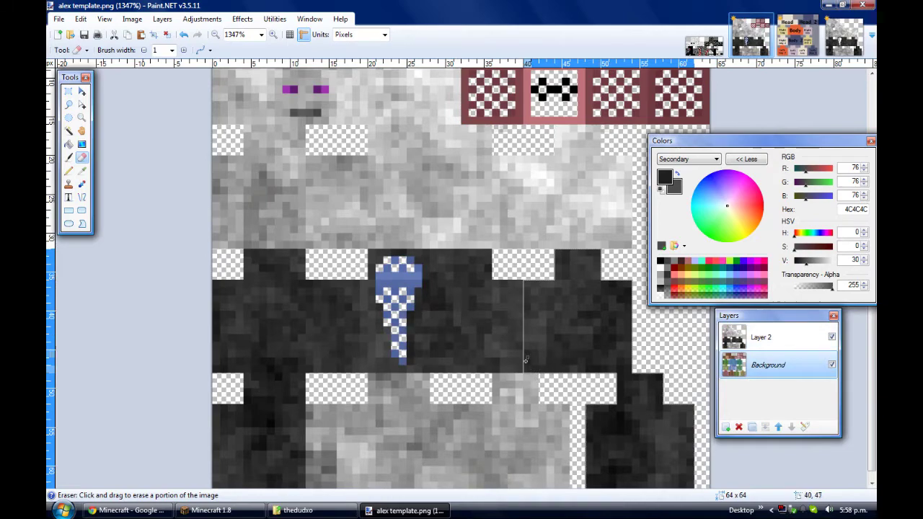
pyautogui.click(755, 346)
pyautogui.moveTo(574, 361); pyautogui.dragTo(586, 356)
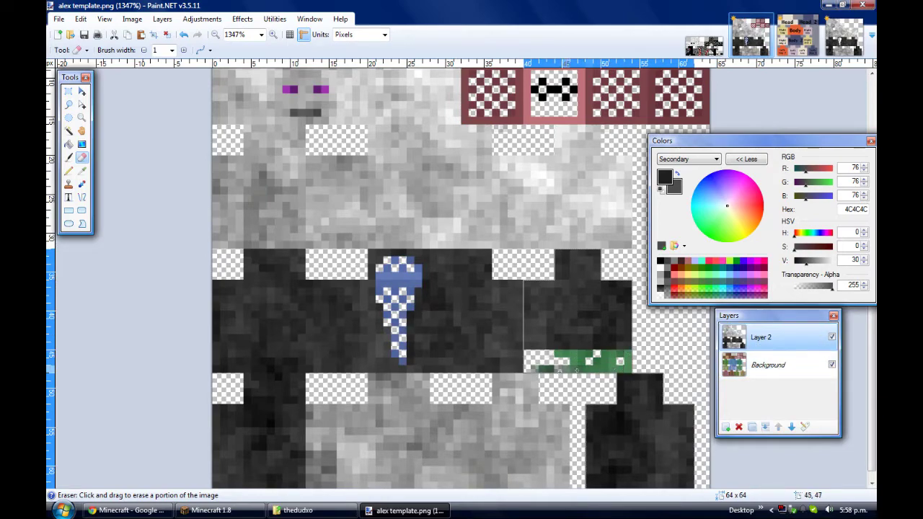
pyautogui.scroll(-2, 560, 371)
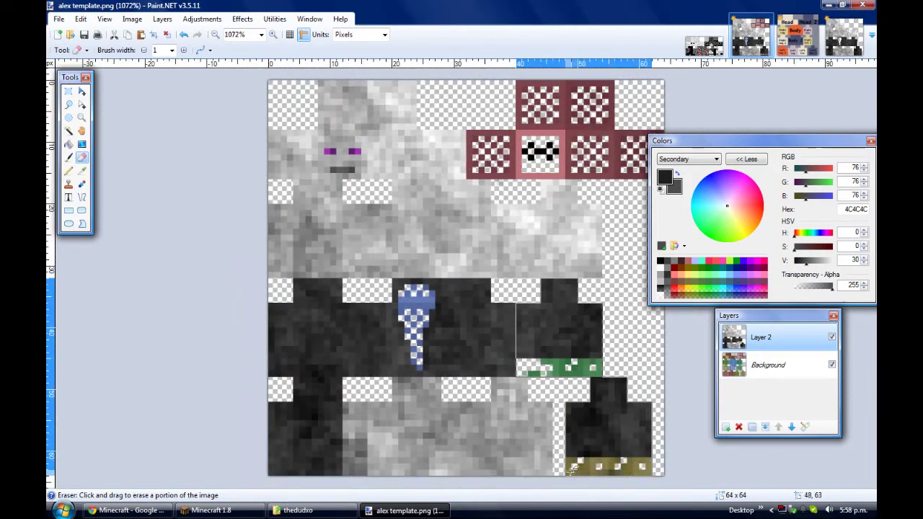
# Erase the hand-end caps of both sleeve overlays and cut a ragged, uneven edge along their lower ends
pyautogui.scroll(1, 571, 469)
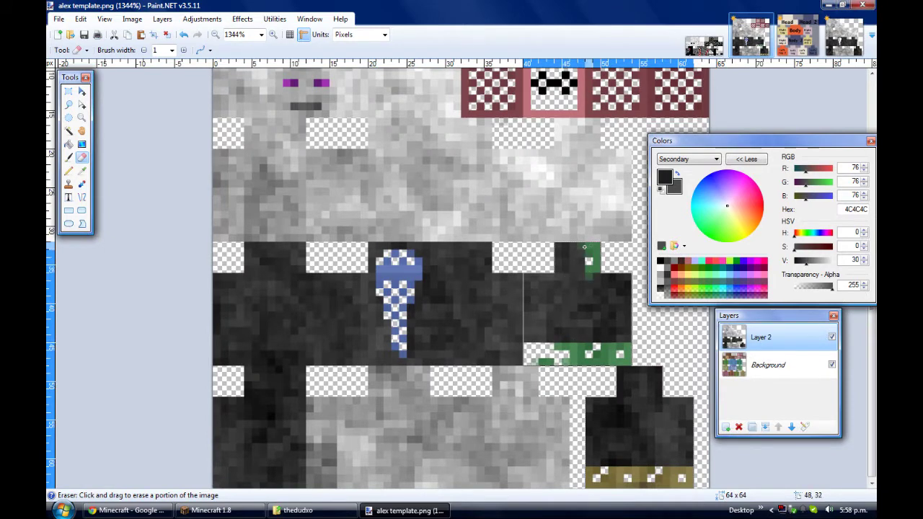
pyautogui.click(69, 157)
pyautogui.click(81, 158)
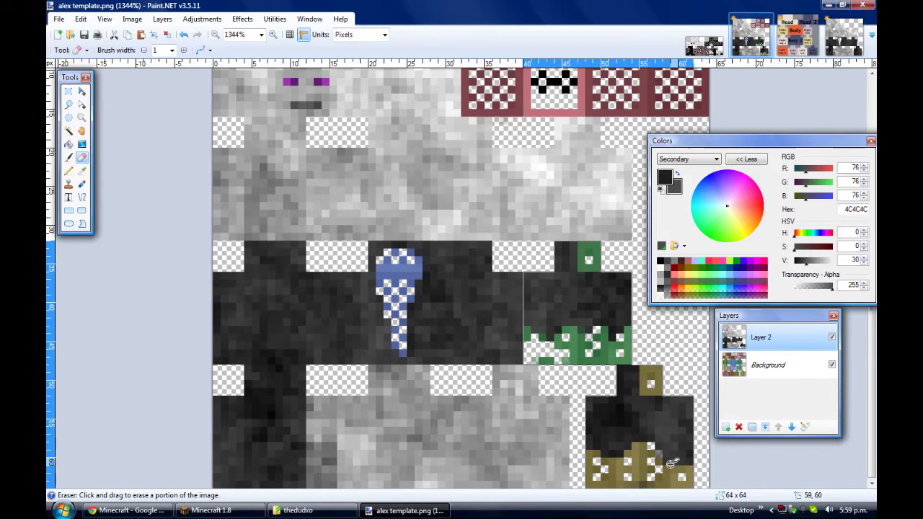
pyautogui.moveTo(672, 462); pyautogui.dragTo(668, 467)
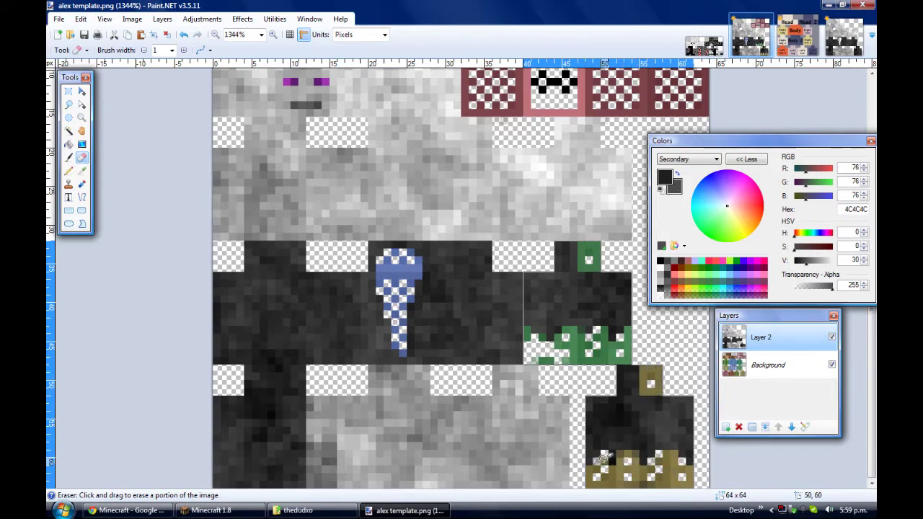
# Copy all of Layer 2 from the template, paste it over the v2 skin image, deselect it and save the skin
pyautogui.scroll(-2, 620, 450)
pyautogui.click(70, 95)
pyautogui.hotkey('ctrl', 'a')
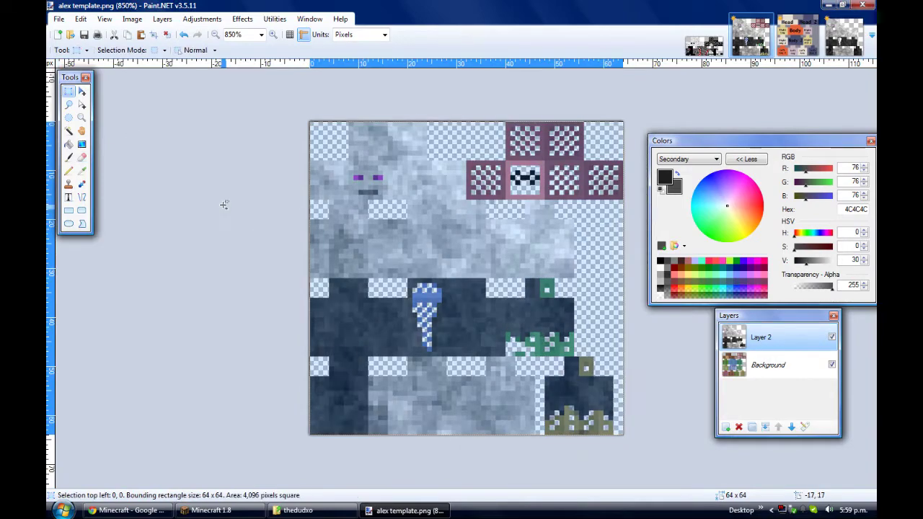
pyautogui.hotkey('ctrl', 'c')
pyautogui.click(843, 39)
pyautogui.hotkey('ctrl', 'v')
pyautogui.click(69, 92)
pyautogui.hotkey('ctrl', 'd')
pyautogui.scroll(5, 593, 413)
pyautogui.scroll(-2, 593, 413)
pyautogui.press('e')
pyautogui.click(59, 20)
pyautogui.click(79, 99)
# Upload the ragged-sleeve skin file on the Minecraft profile page with the "Alex" player model
pyautogui.click(147, 510)
pyautogui.click(173, 299)
pyautogui.click(193, 364)
pyautogui.doubleClick(657, 171)
pyautogui.click(183, 388)
# Switch to Minecraft, disconnect from the current session and rejoin the anz server to reload the skin
pyautogui.click(216, 510)
pyautogui.press('e')
pyautogui.press('t')
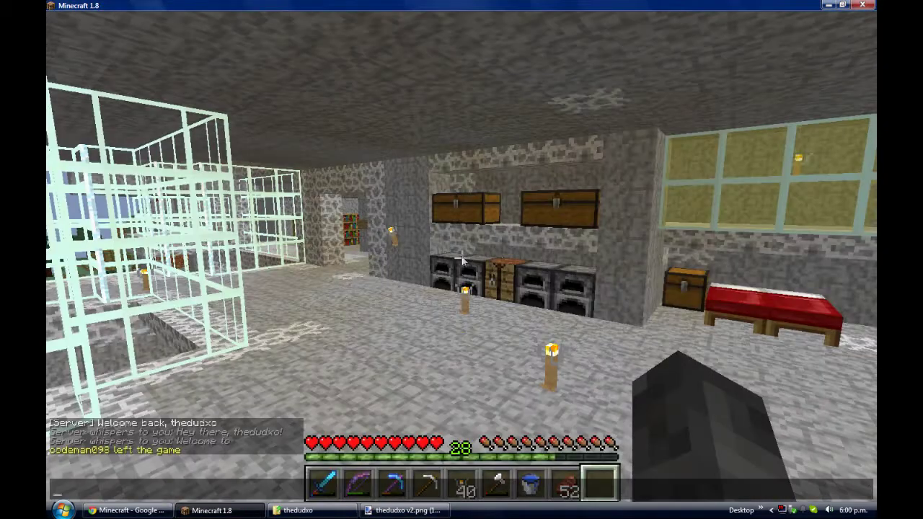
pyautogui.press('Escape')
pyautogui.press('Escape')
pyautogui.click(441, 323)
pyautogui.click(455, 278)
pyautogui.doubleClick(576, 94)
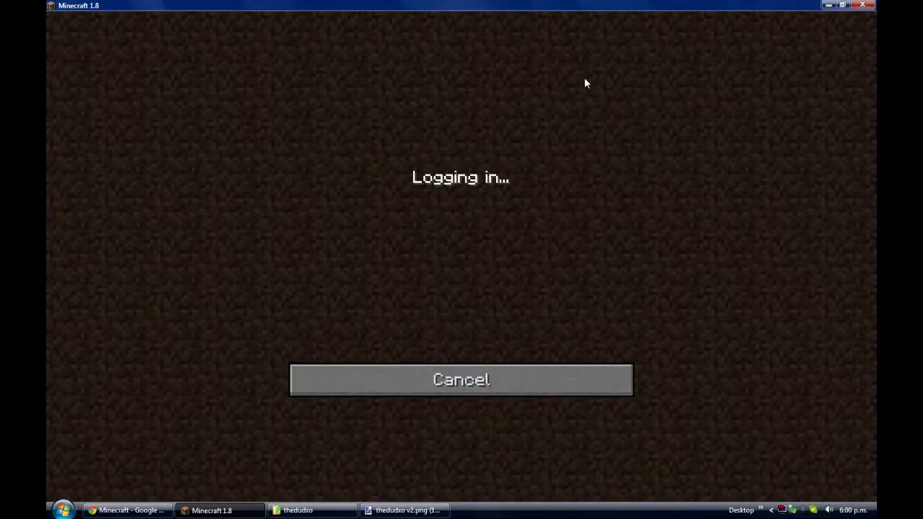
# Inspect the skin in third-person views and the inventory preview, comparing it with the skin image in Paint.NET
pyautogui.press('F5')
pyautogui.press('F5')
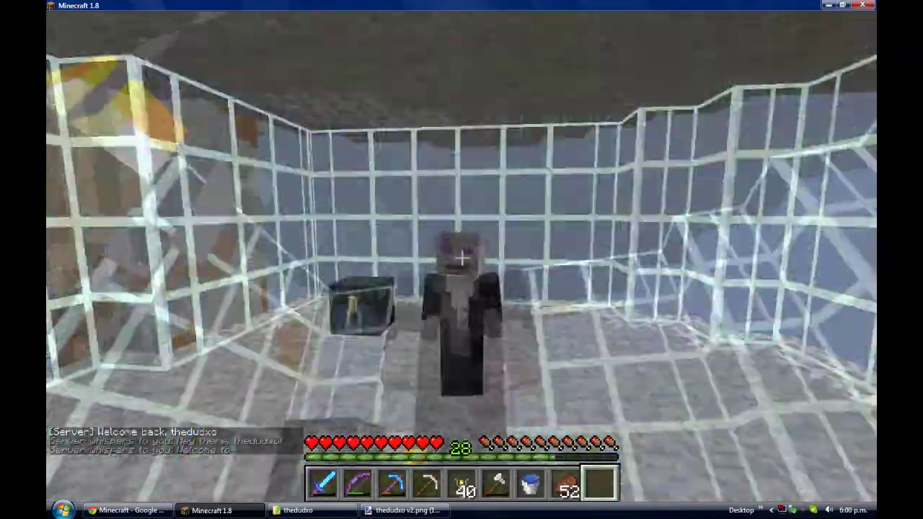
pyautogui.press('F5')
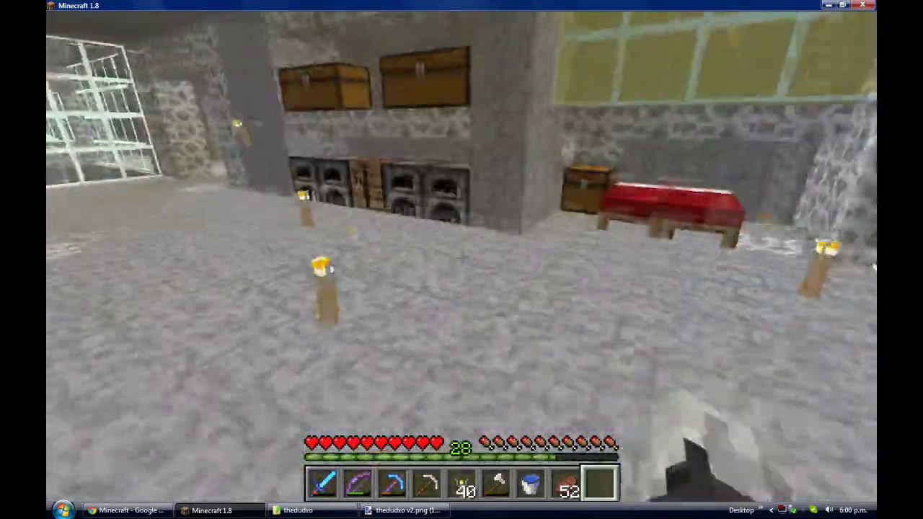
pyautogui.press('F5')
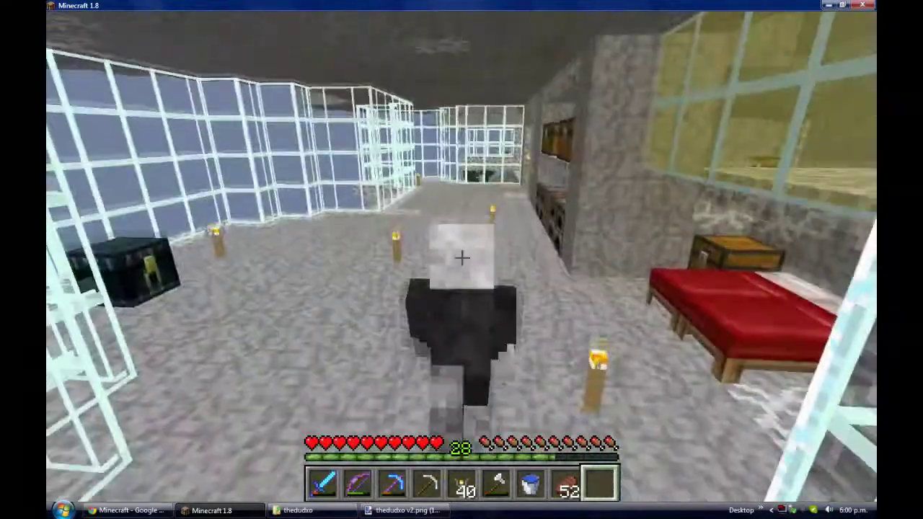
pyautogui.press('F5')
pyautogui.press('e')
pyautogui.click(405, 510)
pyautogui.scroll(-4, 414, 342)
pyautogui.click(220, 510)
pyautogui.press('e')
pyautogui.press('e')
# Return to Paint.NET and touch up a pixel beside the lower chest opening in dark gray
pyautogui.click(405, 510)
pyautogui.scroll(9, 405, 370)
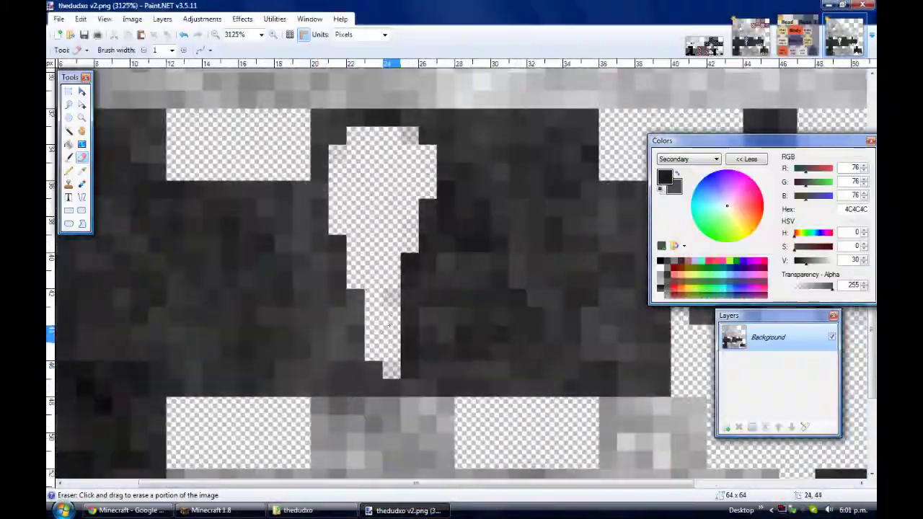
pyautogui.press('b')
pyautogui.click(414, 297)
pyautogui.scroll(-5, 457, 319)
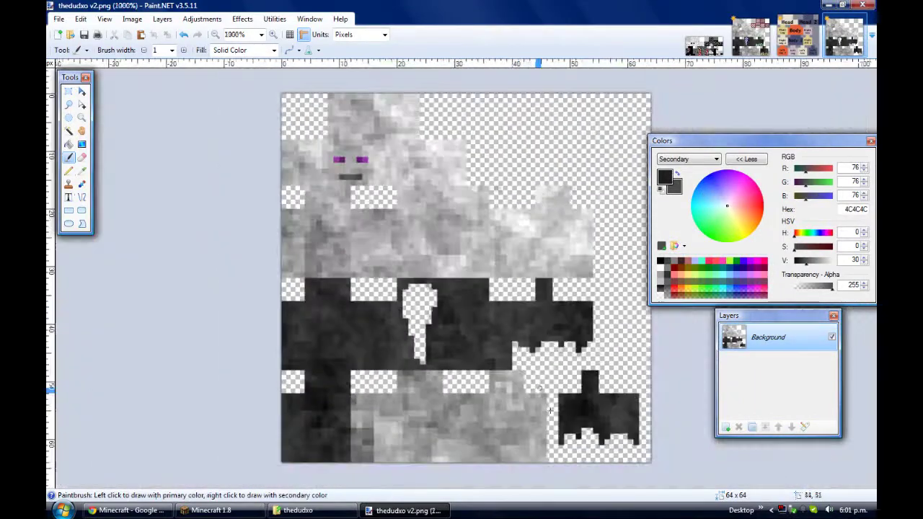
# Copy the whole v2 skin image and paste it onto Layer 2 of the alex template
pyautogui.hotkey('ctrl', 'a')
pyautogui.hotkey('ctrl', 'c')
pyautogui.click(751, 38)
pyautogui.hotkey('ctrl', 'v')
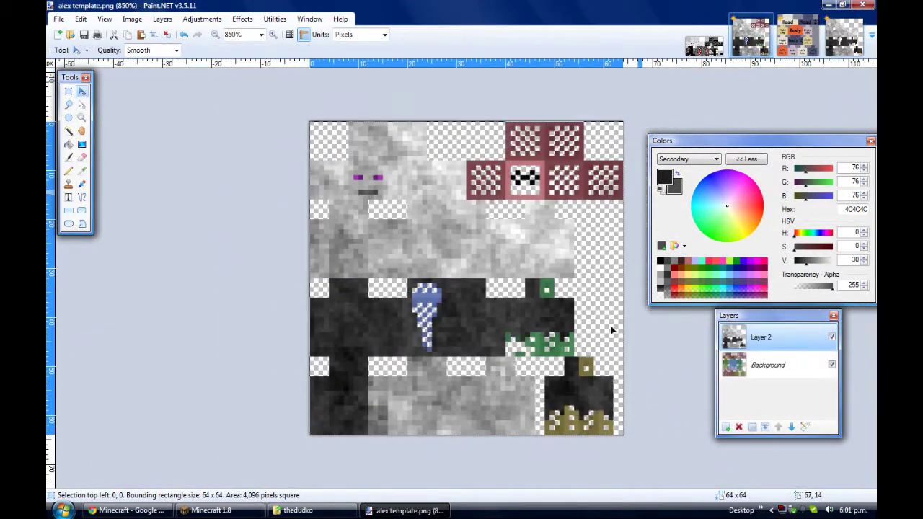
# Refine the ragged lower edge of the right sleeve overlay by erasing and repainting single pixels in dark gray
pyautogui.scroll(4, 604, 342)
pyautogui.scroll(-1, 346, 368)
pyautogui.click(81, 157)
pyautogui.scroll(1, 562, 336)
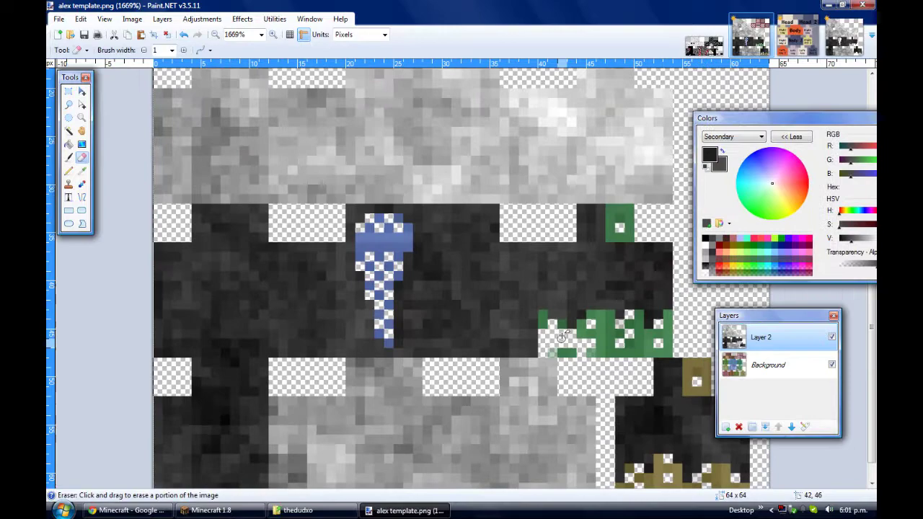
pyautogui.press('b')
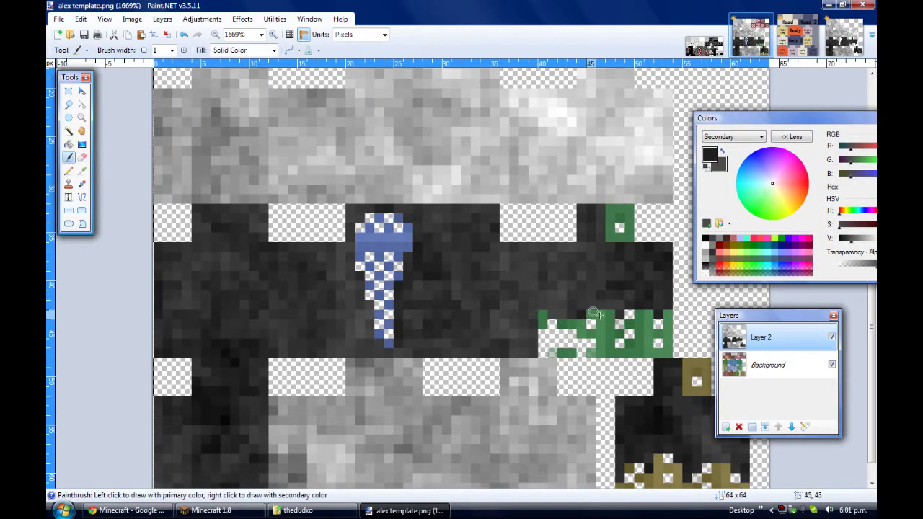
pyautogui.press('e')
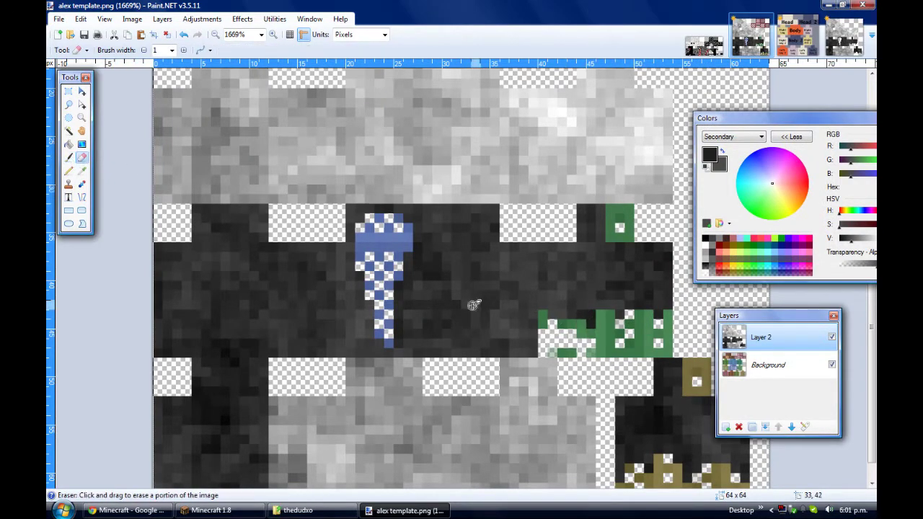
# Reshape the ragged edge of the left sleeve overlay with the Eraser and dark gray Paintbrush pixels
pyautogui.scroll(-3, 473, 304)
pyautogui.scroll(4, 645, 465)
pyautogui.moveTo(767, 316); pyautogui.dragTo(815, 241)
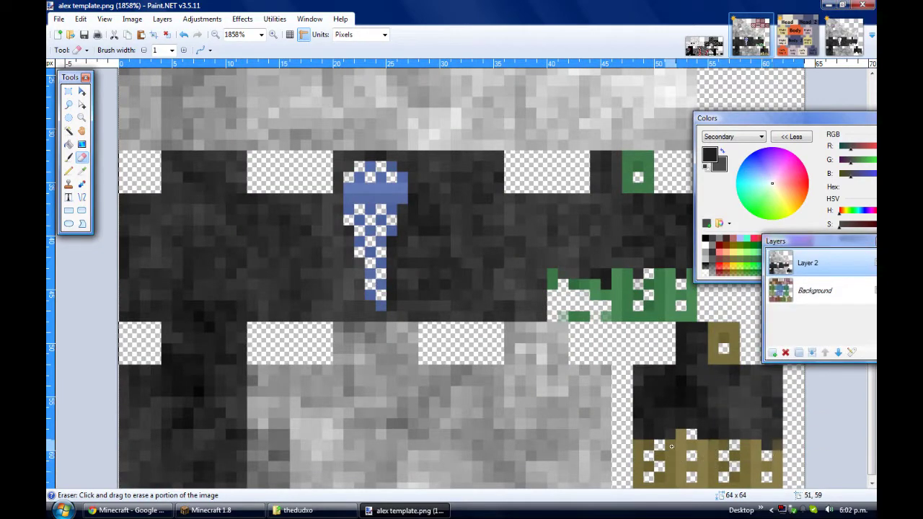
pyautogui.press('b')
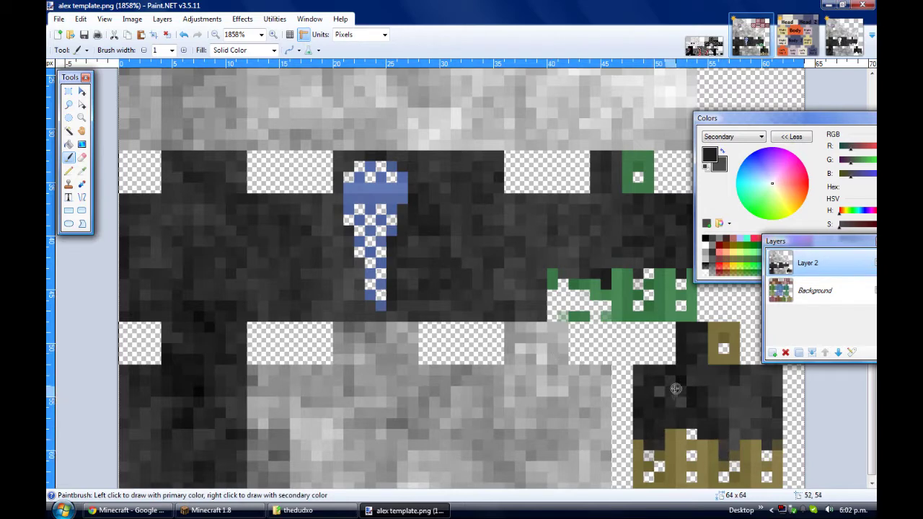
pyautogui.click(82, 157)
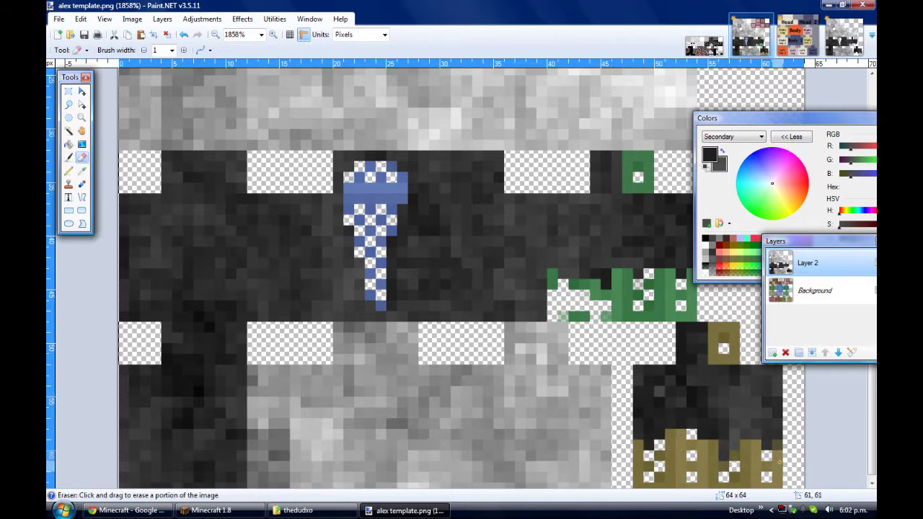
pyautogui.click(59, 19)
pyautogui.click(91, 106)
pyautogui.click(497, 341)
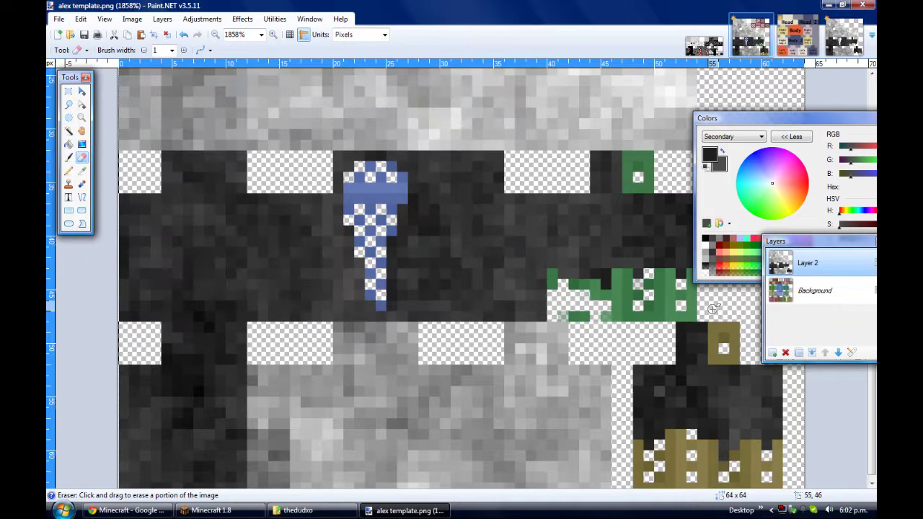
# Go to the v2 skin image and select all of it
pyautogui.click(842, 38)
pyautogui.hotkey('ctrl', 'a')
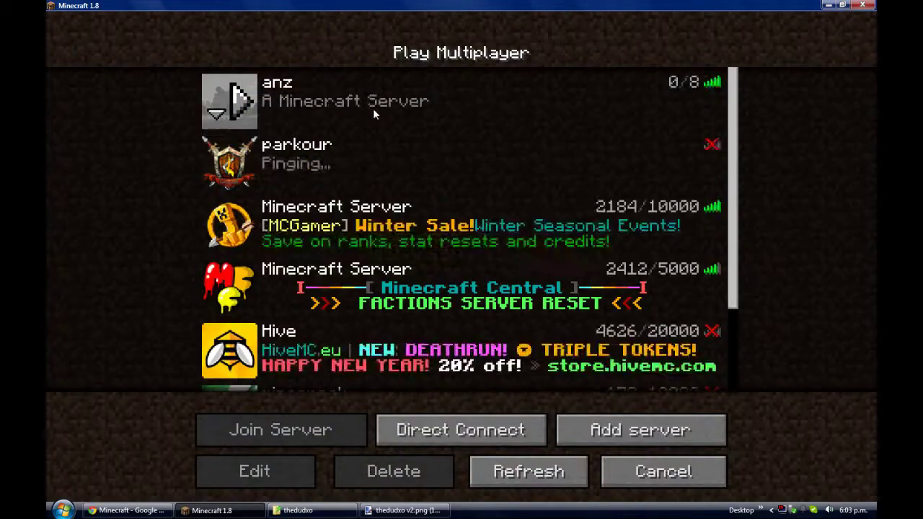
# Rejoin the anz server and examine the reshaped sleeves in third-person views and the inventory preview
pyautogui.doubleClick(373, 108)
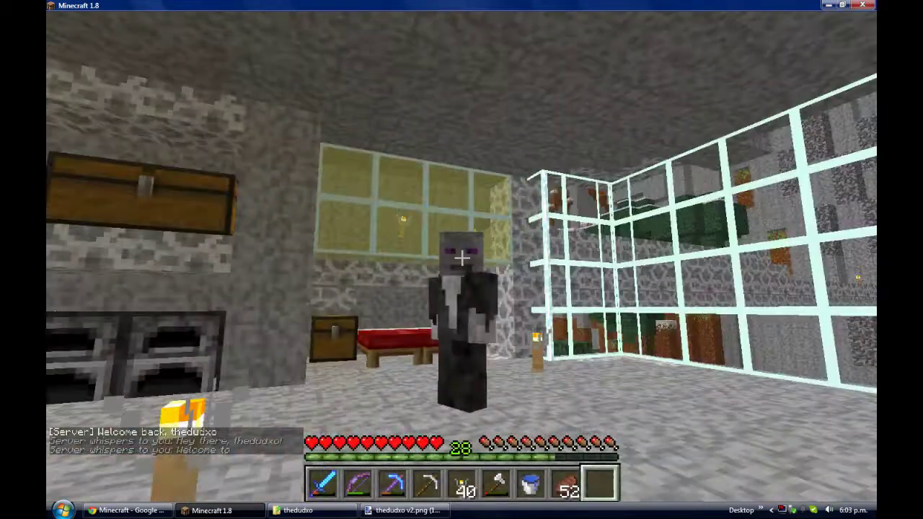
pyautogui.press('F5')
pyautogui.press('F5')
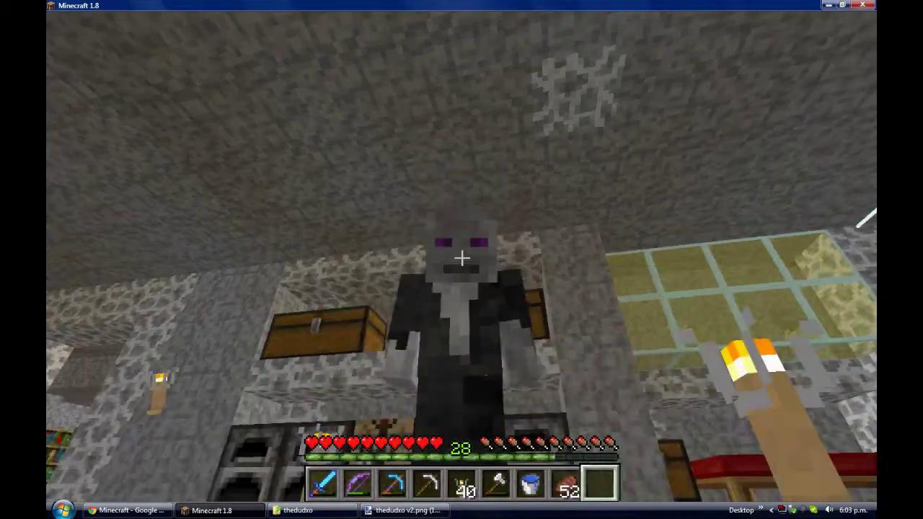
pyautogui.press('e')
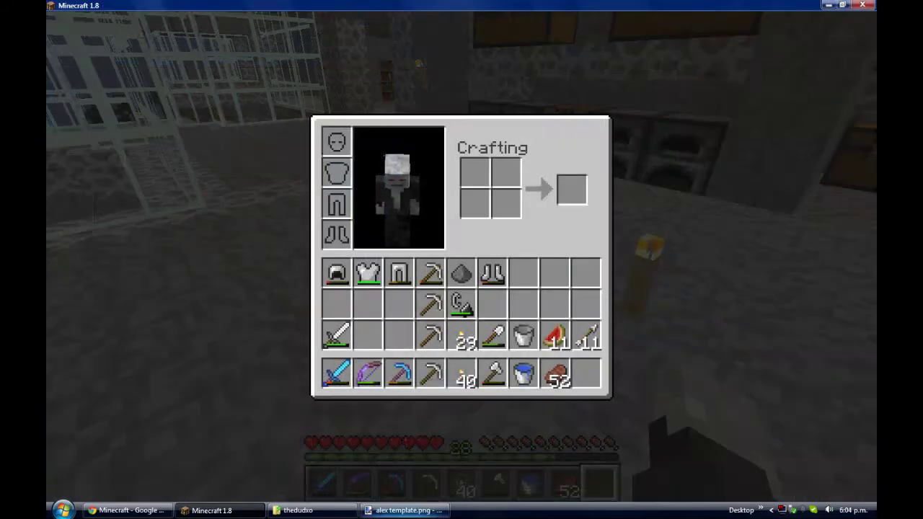
pyautogui.press('e')
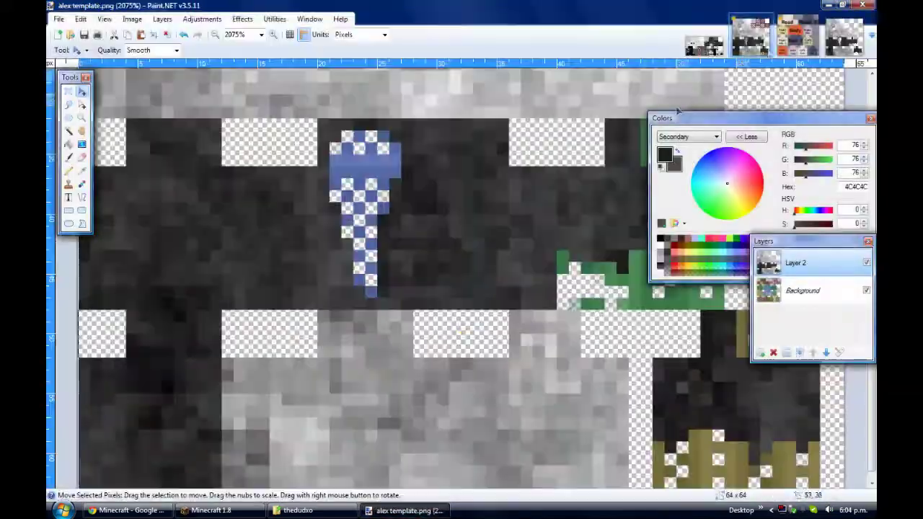
# Erase stray pixels along the right sleeve overlay's ragged lower edge in the Alex template after checking the inventory preview
pyautogui.click(800, 36)
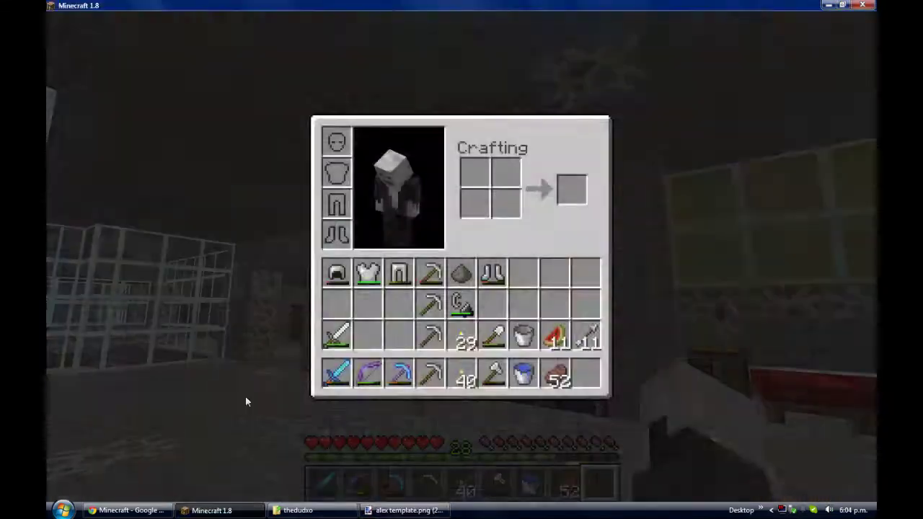
pyautogui.press('e')
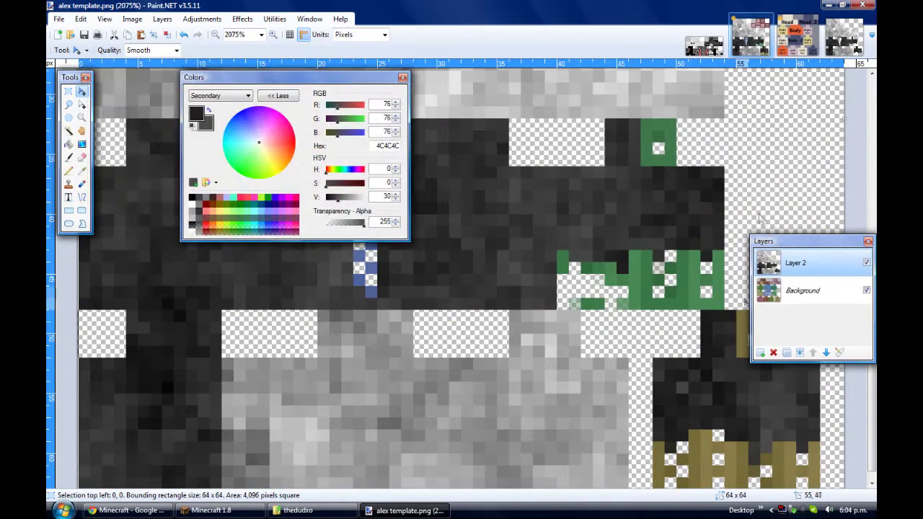
pyautogui.click(866, 263)
pyautogui.click(866, 263)
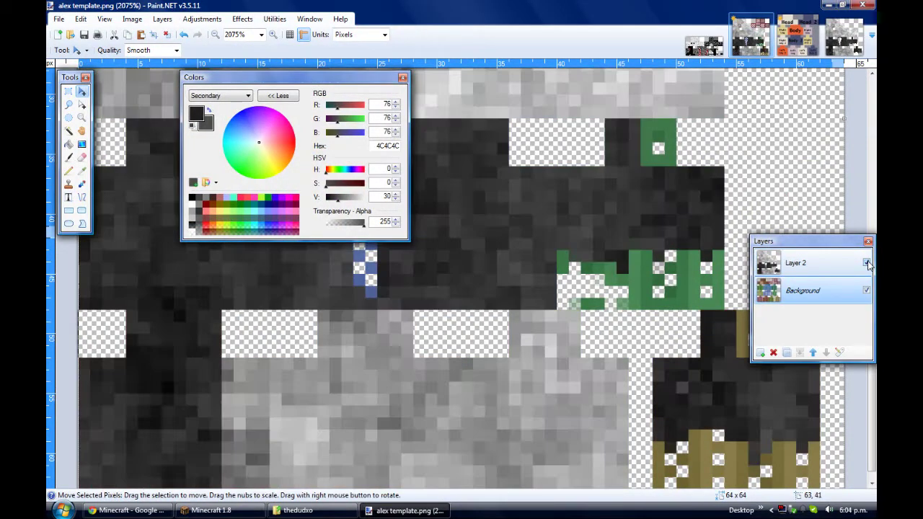
pyautogui.click(83, 157)
pyautogui.moveTo(634, 269); pyautogui.dragTo(623, 280)
pyautogui.click(822, 264)
pyautogui.click(866, 291)
pyautogui.click(866, 291)
# Save the revised v2 skin image and upload it on the Minecraft profile page
pyautogui.click(58, 19)
pyautogui.click(80, 116)
pyautogui.press('Return')
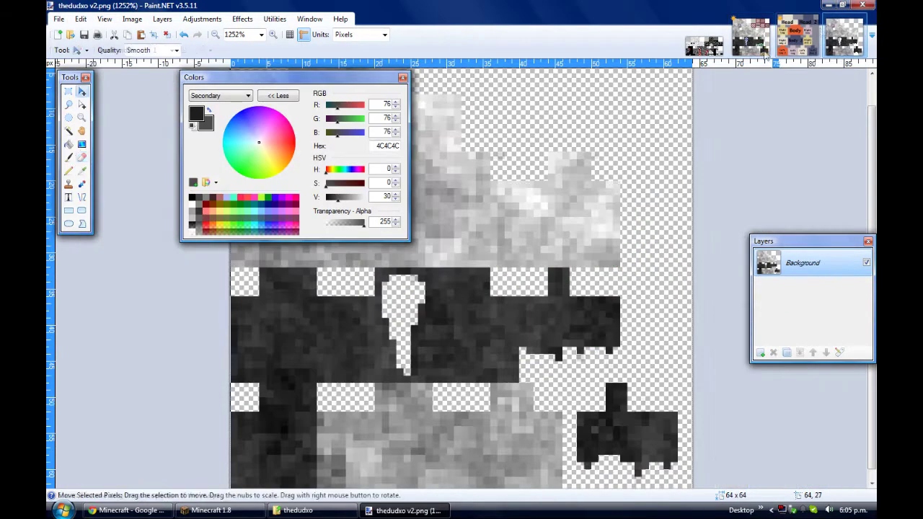
pyautogui.click(59, 19)
pyautogui.click(78, 98)
pyautogui.click(130, 511)
pyautogui.click(192, 364)
pyautogui.doubleClick(661, 189)
pyautogui.click(185, 387)
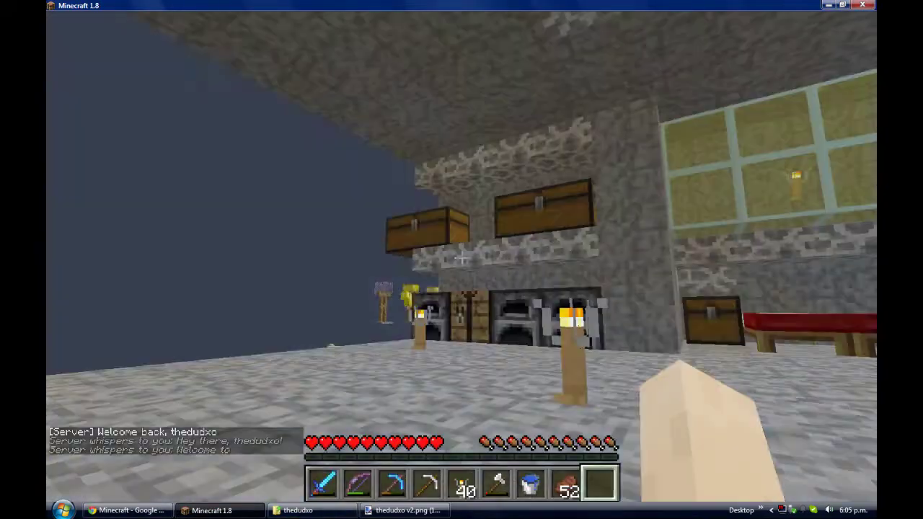
# Examine the updated sleeves in game in the third-person views and the inventory preview
pyautogui.press('F5')
pyautogui.press('F5')
pyautogui.press('F5')
pyautogui.press('w')
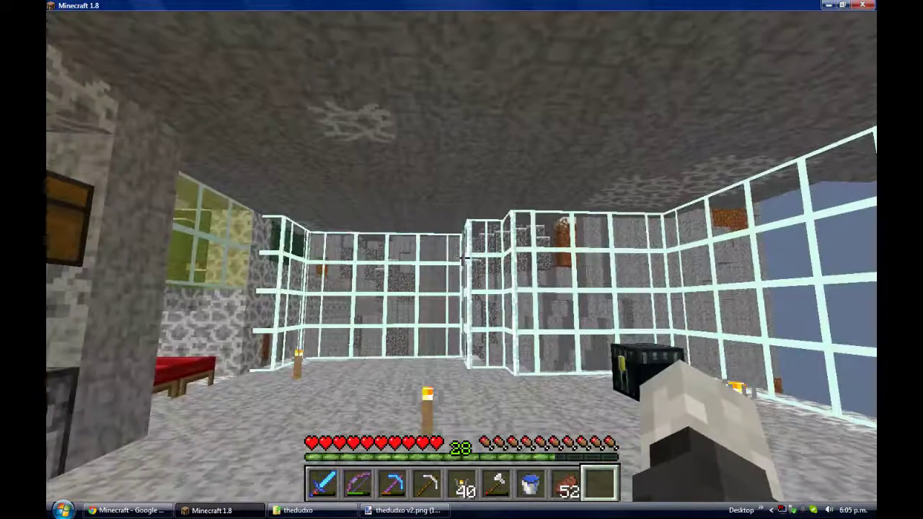
pyautogui.press('e')
# Compare the overlay areas of the v2 skin image in Paint.NET with the character in the Minecraft inventory preview
pyautogui.hotkey('alt', 'Tab')
pyautogui.scroll(4, 626, 472)
pyautogui.click(387, 511)
pyautogui.click(387, 511)
pyautogui.click(797, 37)
pyautogui.click(842, 39)
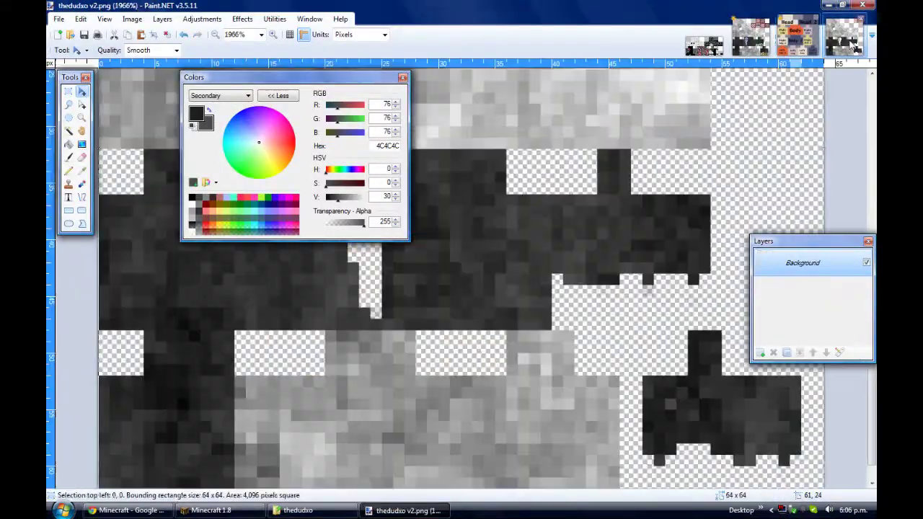
pyautogui.scroll(2, 552, 308)
pyautogui.click(403, 511)
pyautogui.click(404, 511)
pyautogui.click(404, 511)
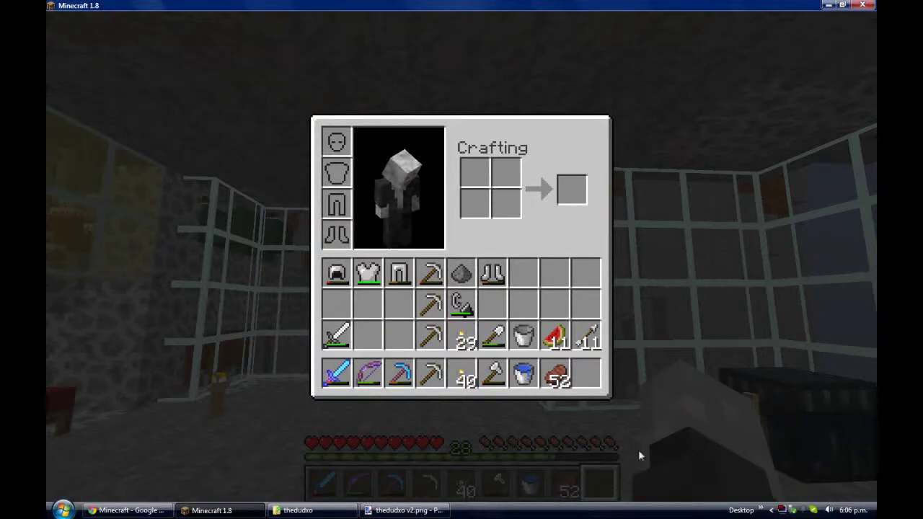
pyautogui.hotkey('alt', 'Tab')
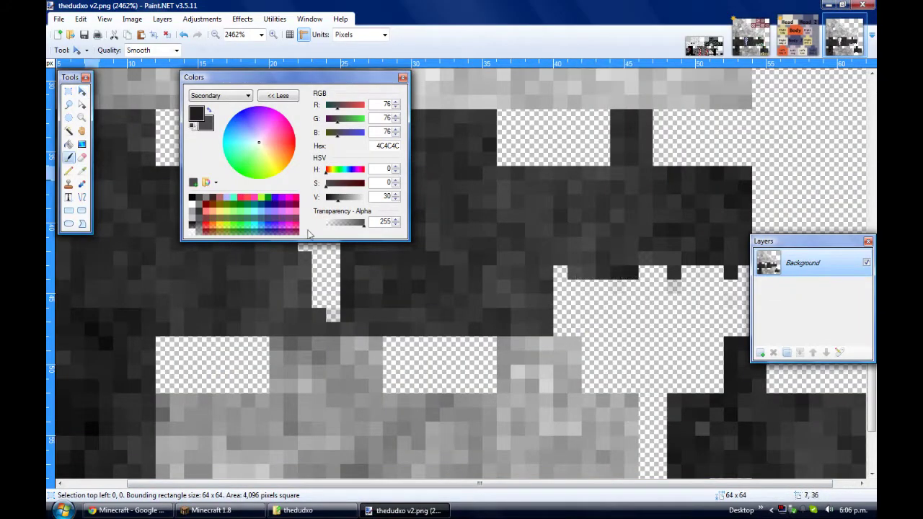
# Select the whole v2 skin image and paste it into the Alex template image
pyautogui.click(69, 157)
pyautogui.scroll(-6, 344, 262)
pyautogui.moveTo(286, 79); pyautogui.dragTo(593, 100)
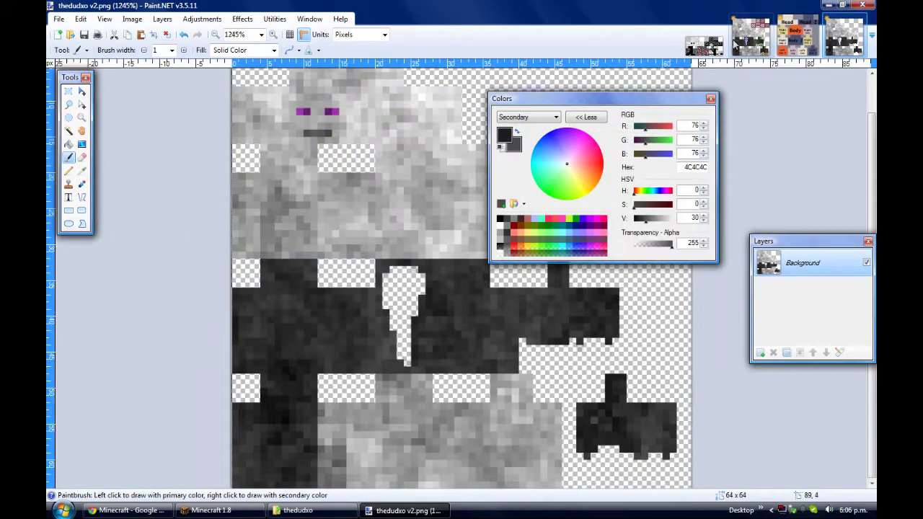
pyautogui.hotkey('ctrl', 'a')
pyautogui.click(68, 92)
pyautogui.click(312, 226)
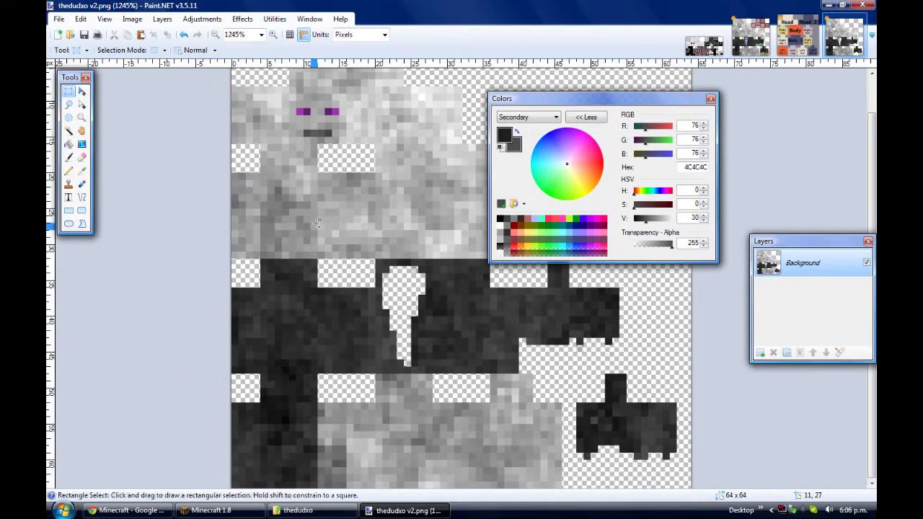
pyautogui.hotkey('ctrl', 'a')
pyautogui.click(750, 38)
pyautogui.hotkey('ctrl', 'v')
pyautogui.click(843, 37)
pyautogui.click(798, 37)
pyautogui.click(750, 37)
# Select both leg overlay areas, a 16 x 32 pixel region, on the template's Background with Layer 2 hidden, and show Layer 2 again
pyautogui.scroll(-9, 422, 269)
pyautogui.moveTo(575, 99); pyautogui.dragTo(720, 78)
pyautogui.scroll(2, 577, 274)
pyautogui.click(867, 290)
pyautogui.click(867, 291)
pyautogui.click(867, 263)
pyautogui.click(802, 290)
pyautogui.click(69, 91)
pyautogui.moveTo(380, 363); pyautogui.dragTo(294, 299)
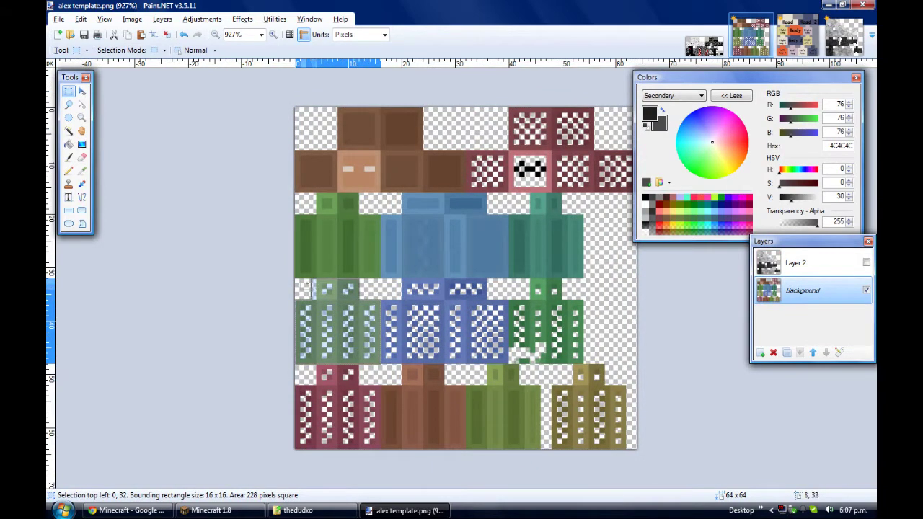
pyautogui.moveTo(336, 393); pyautogui.dragTo(295, 381)
pyautogui.moveTo(356, 415); pyautogui.dragTo(351, 380)
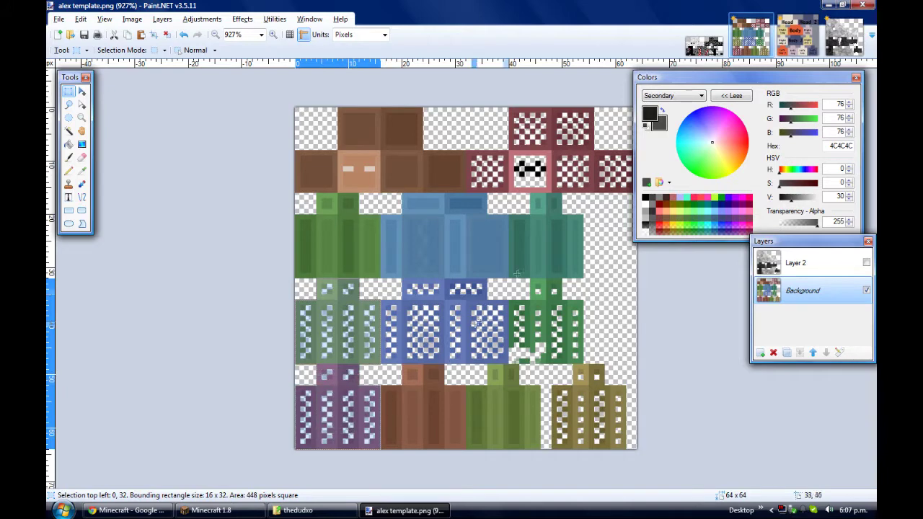
pyautogui.click(866, 262)
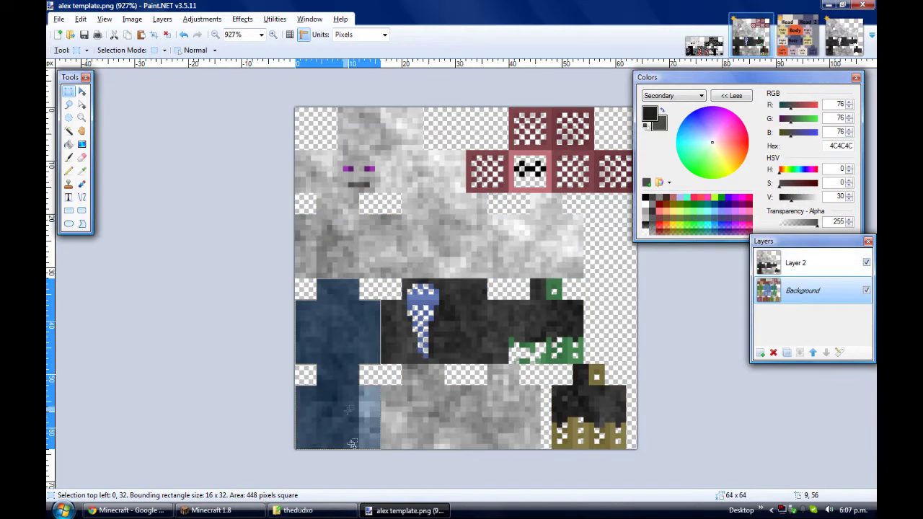
# Paint the remaining light part of the lower leg overlay dark gray on Layer 2 with the Paintbrush
pyautogui.scroll(1, 351, 443)
pyautogui.click(68, 157)
pyautogui.hotkey('alt', 'pageup')
pyautogui.moveTo(332, 419)
pyautogui.mouseDown()
pyautogui.moveTo(315, 400)
pyautogui.moveTo(319, 477)
pyautogui.moveTo(338, 434)
pyautogui.moveTo(326, 404)
pyautogui.mouseUp()
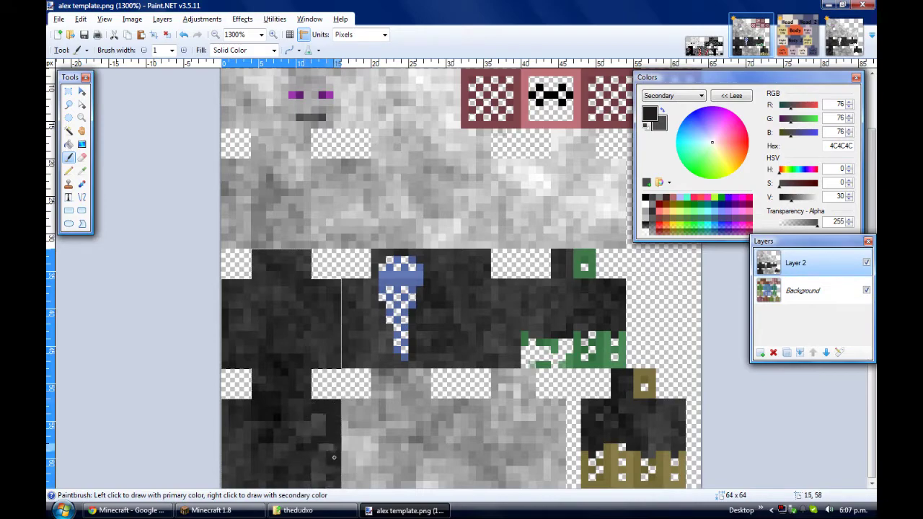
# Erase the sole squares of both leg overlays on Layer 2
pyautogui.scroll(-3, 343, 364)
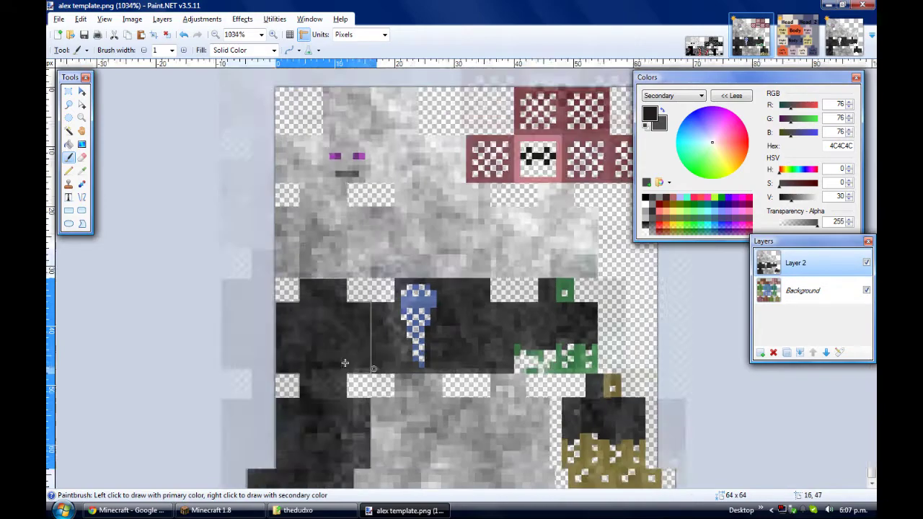
pyautogui.click(83, 157)
pyautogui.scroll(3, 304, 382)
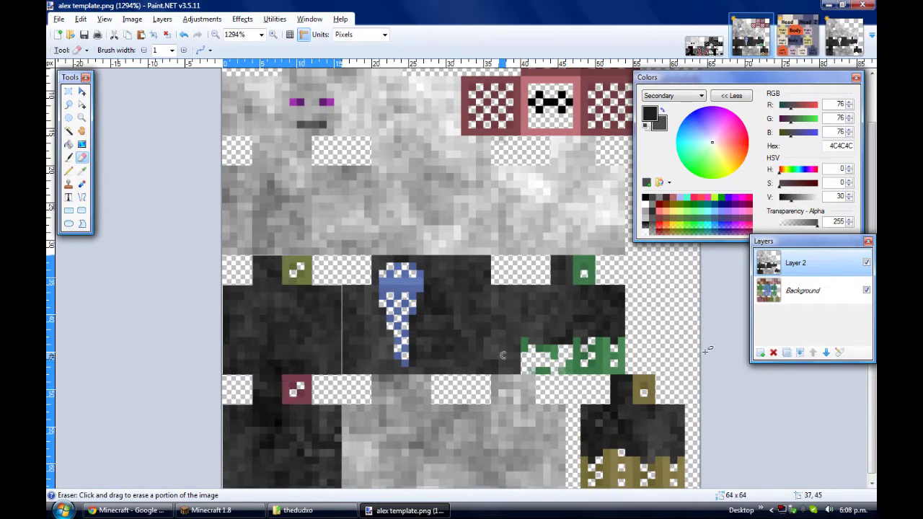
# Erase the lower rows of both leg overlays in an uneven pattern to give them ragged hems
pyautogui.scroll(-1, 406, 398)
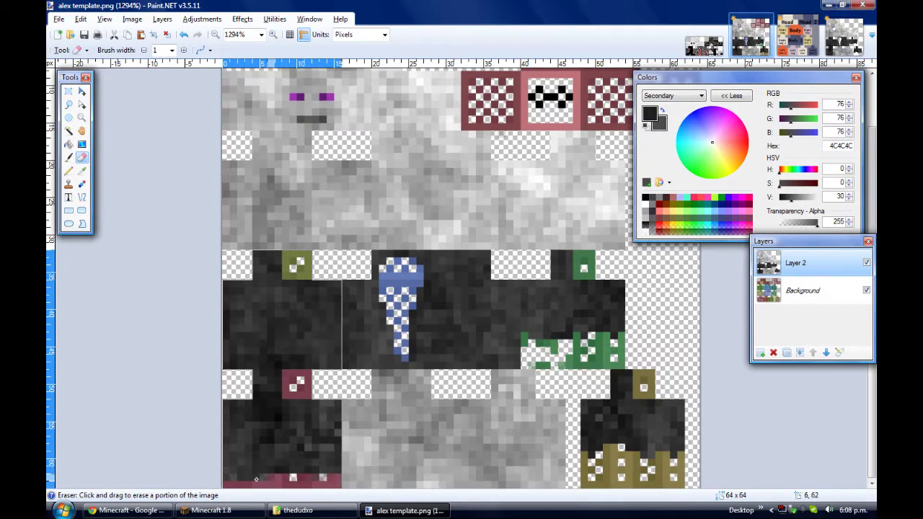
pyautogui.moveTo(336, 362); pyautogui.dragTo(226, 365)
pyautogui.moveTo(227, 349); pyautogui.dragTo(324, 346)
pyautogui.moveTo(227, 469)
pyautogui.mouseDown()
pyautogui.moveTo(317, 468)
pyautogui.moveTo(331, 457)
pyautogui.mouseUp()
pyautogui.scroll(-3, 393, 397)
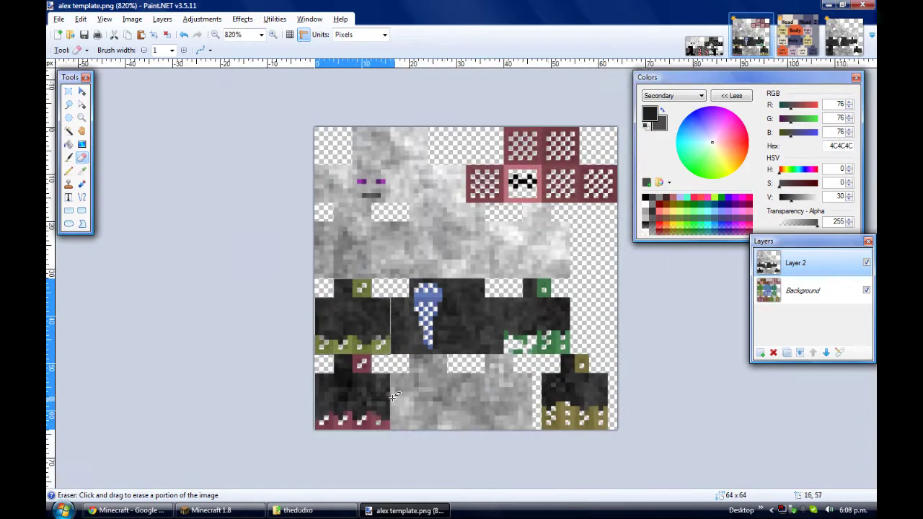
# Copy all of the template's Layer 2, paste it into the v2 skin image and clear the selection
pyautogui.click(70, 91)
pyautogui.hotkey('ctrl', 'a')
pyautogui.hotkey('ctrl', 'c')
pyautogui.click(843, 37)
pyautogui.hotkey('ctrl', 'v')
pyautogui.scroll(-3, 487, 345)
pyautogui.click(69, 91)
pyautogui.click(294, 262)
# Save the v2 skin with the ragged leg overlays and upload it on the Minecraft profile page
pyautogui.click(59, 20)
pyautogui.click(78, 99)
pyautogui.click(129, 510)
pyautogui.click(196, 364)
pyautogui.press('Return')
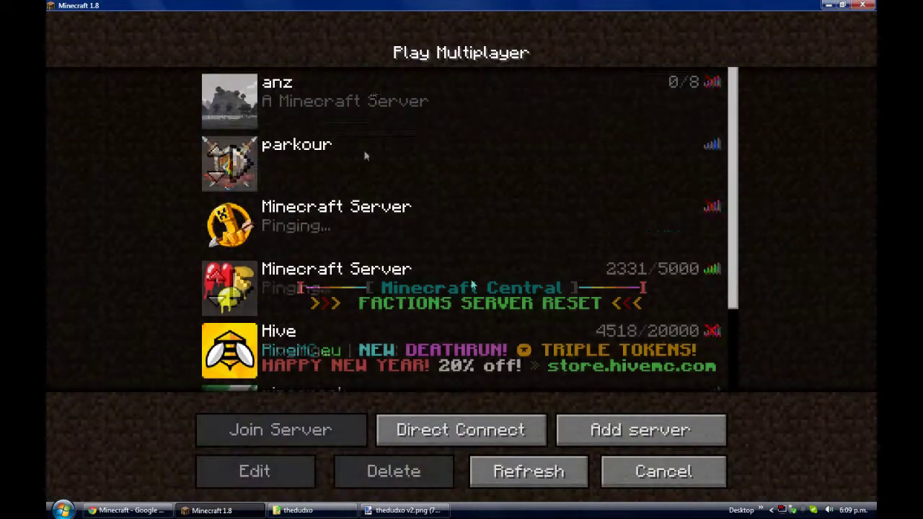
# Rejoin the Minecraft server and check the leg overlays in the inventory preview
pyautogui.doubleClick(365, 154)
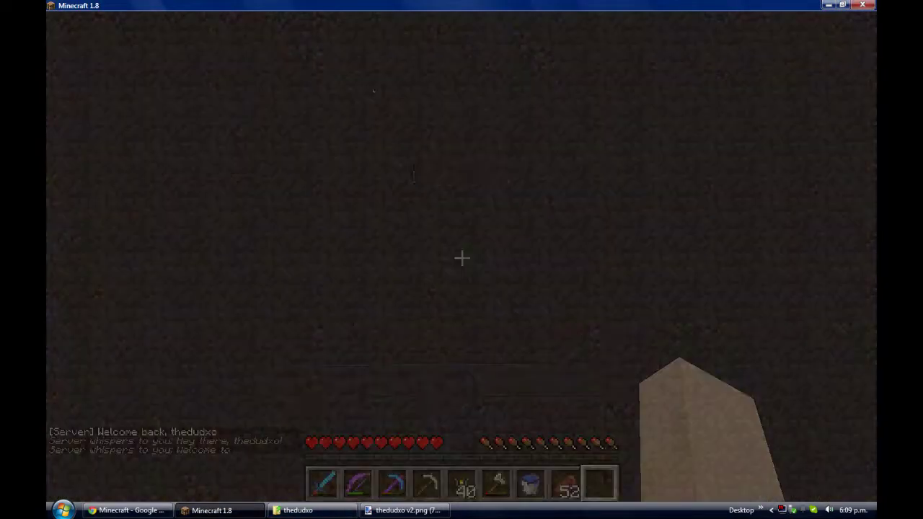
pyautogui.press('e')
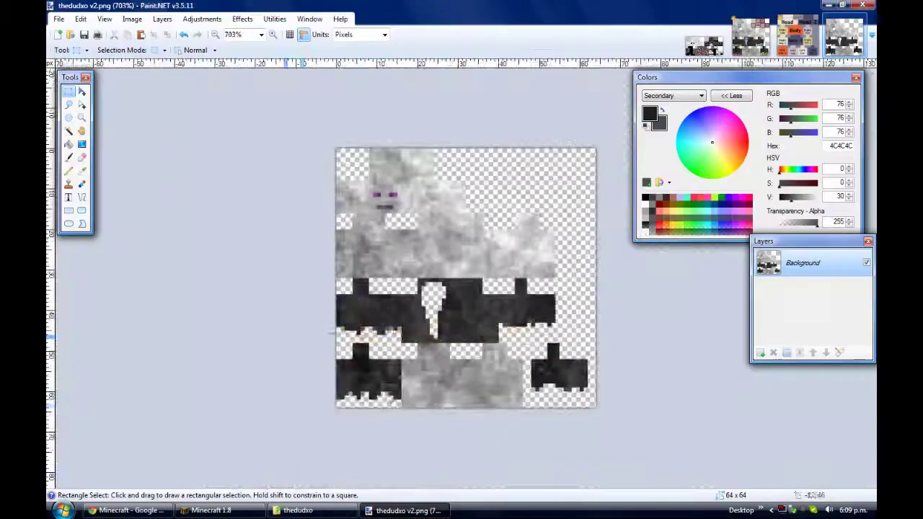
# Refine the ragged lower edges of both leg overlays in the v2 skin with the Eraser
pyautogui.scroll(3, 245, 350)
pyautogui.press('e')
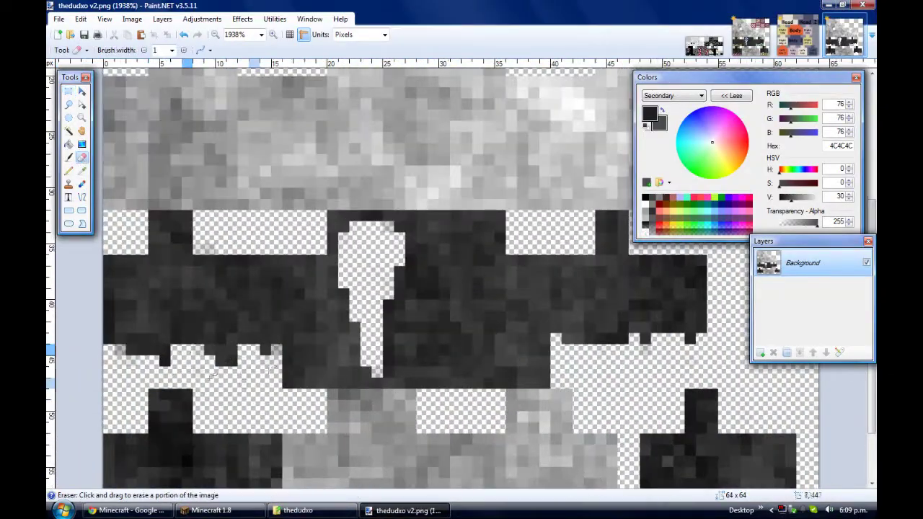
pyautogui.scroll(-2, 147, 360)
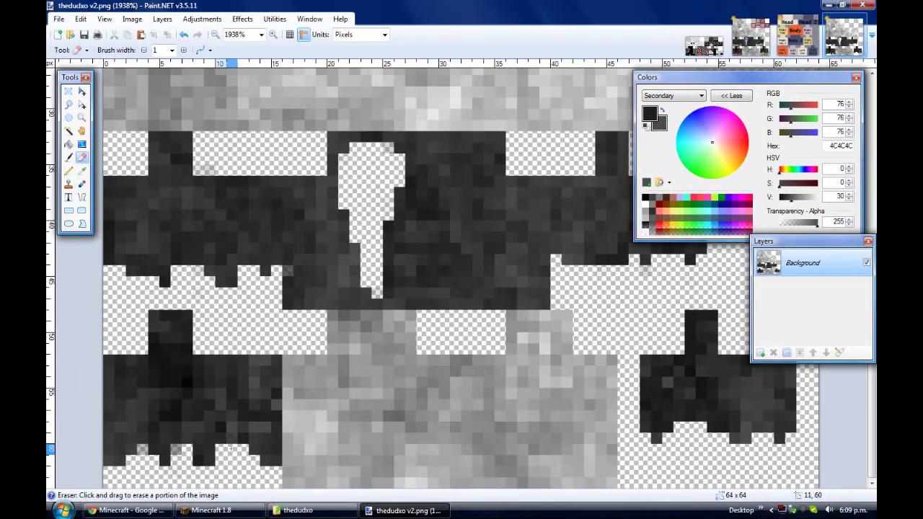
pyautogui.scroll(-3, 247, 243)
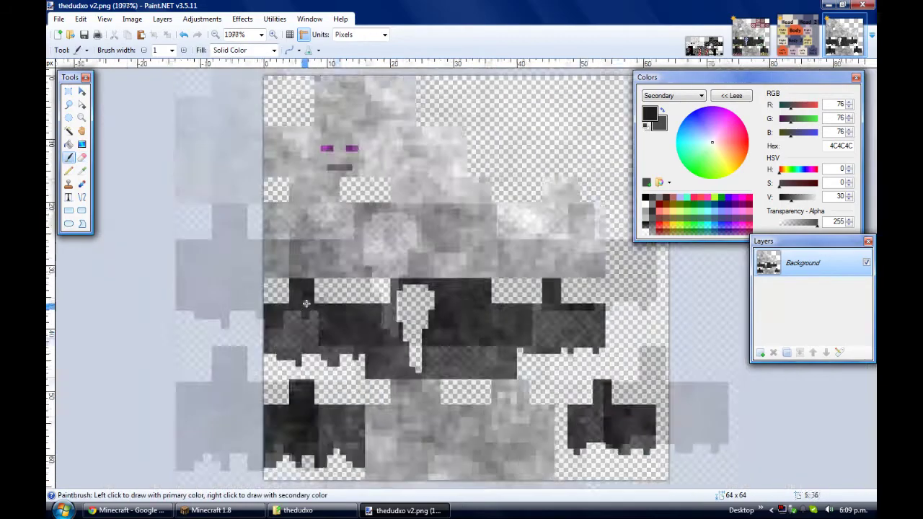
# Save the refined v2 skin and choose it for upload on the Minecraft profile page
pyautogui.click(58, 19)
pyautogui.click(82, 99)
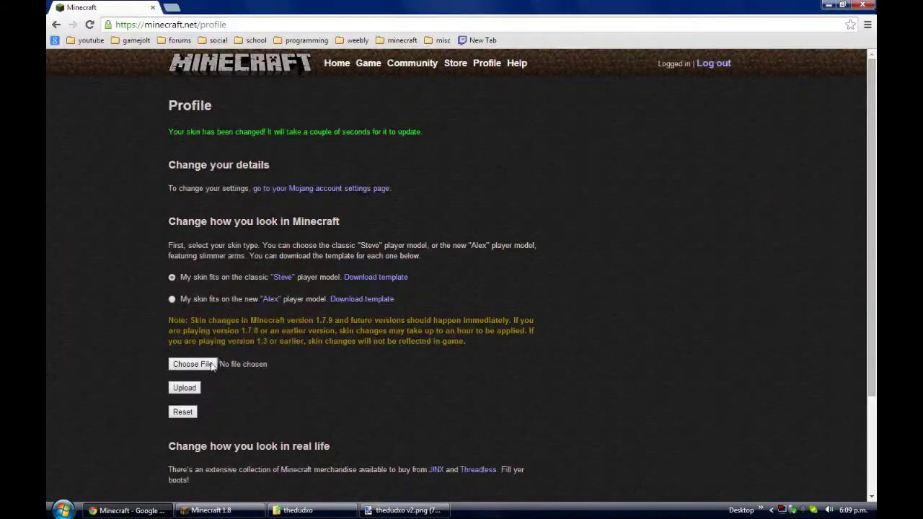
pyautogui.click(192, 364)
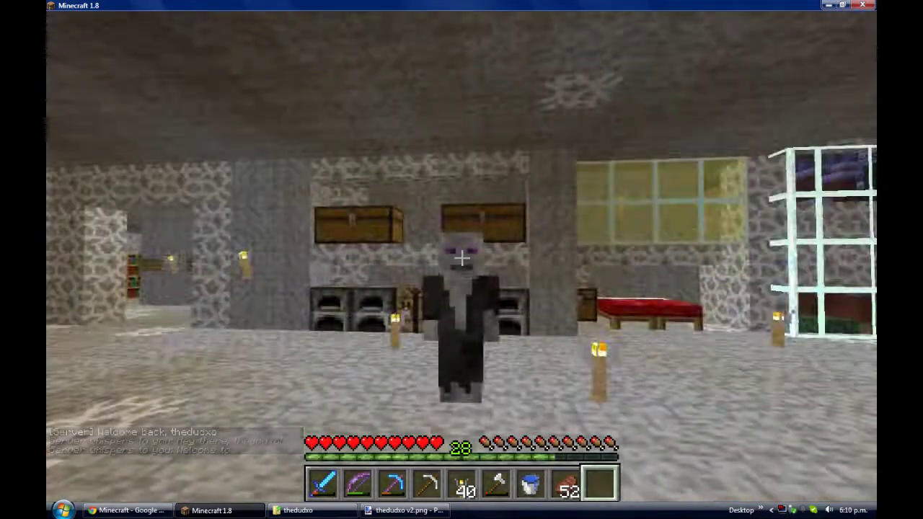
# Walk around in game and examine the ragged leg overlays in the front third-person view
pyautogui.press('w')
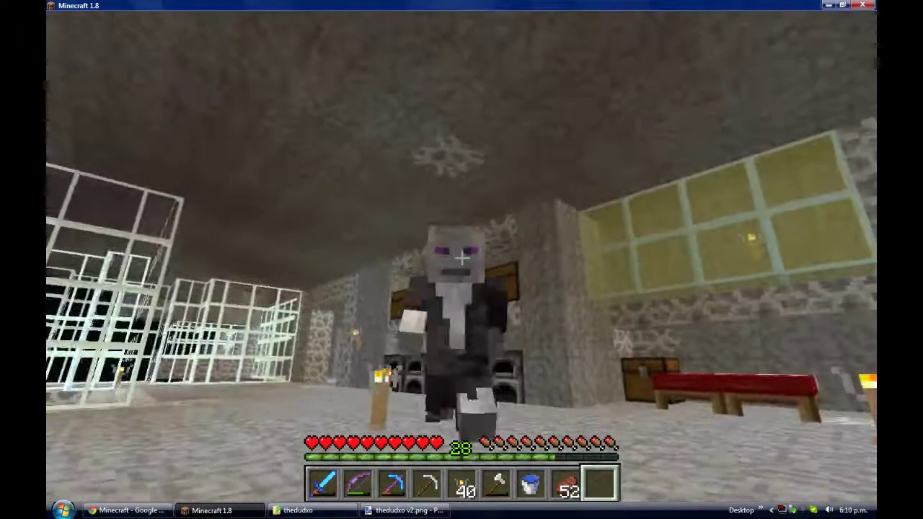